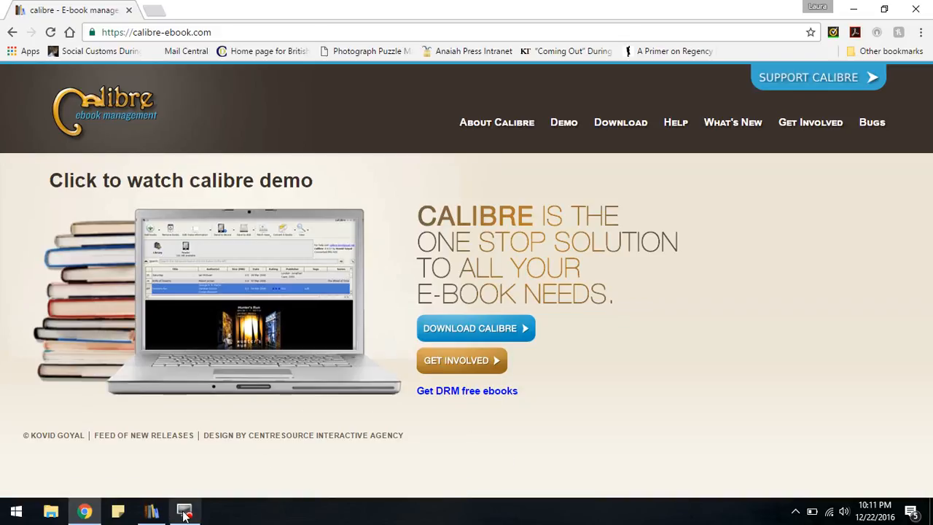
Switch to calibre and add the Rich Text Format version of Fire Burn from its author's folder to the library.
{"action": "left_click", "coordinate": [151, 510]}
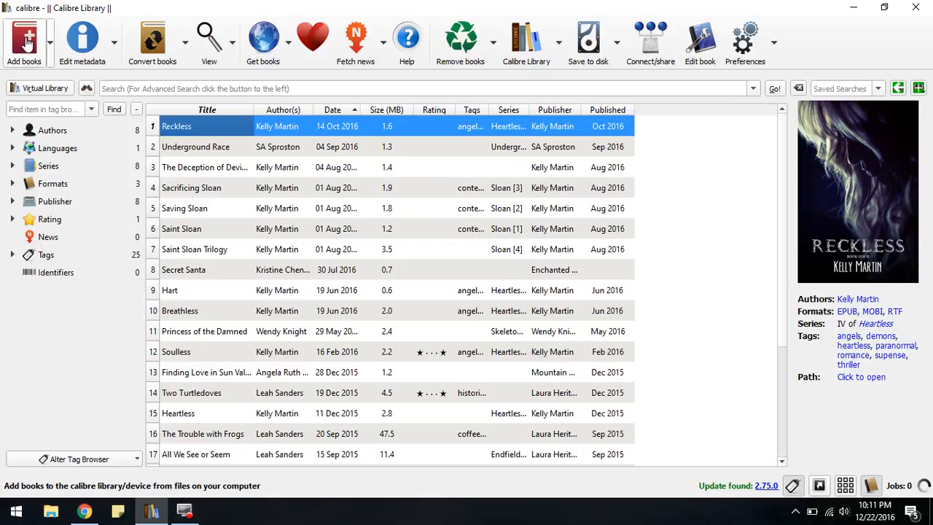
{"action": "left_click", "coordinate": [27, 43]}
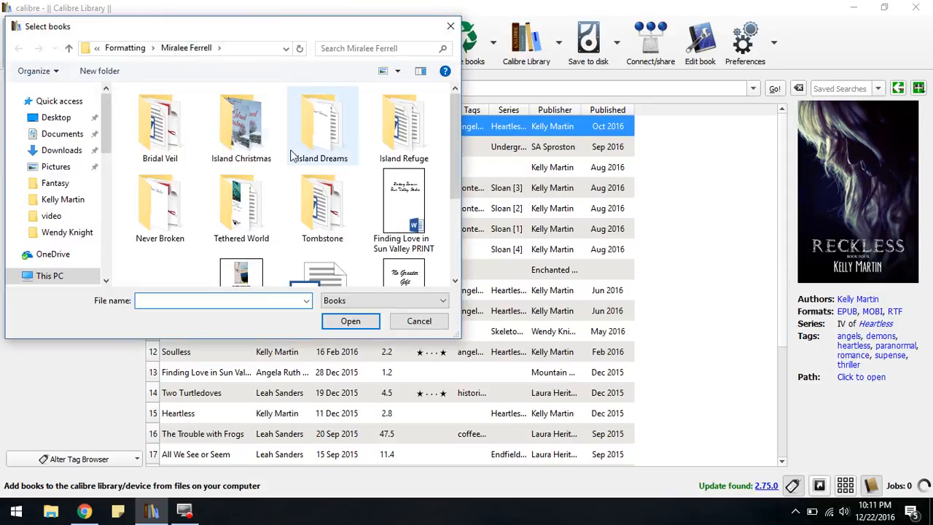
{"action": "left_click", "coordinate": [66, 233]}
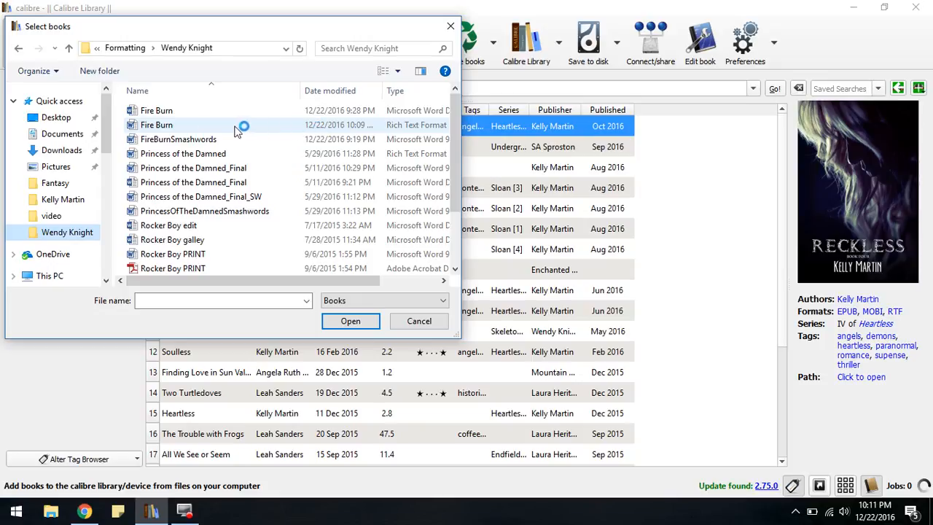
{"action": "left_click", "coordinate": [155, 125]}
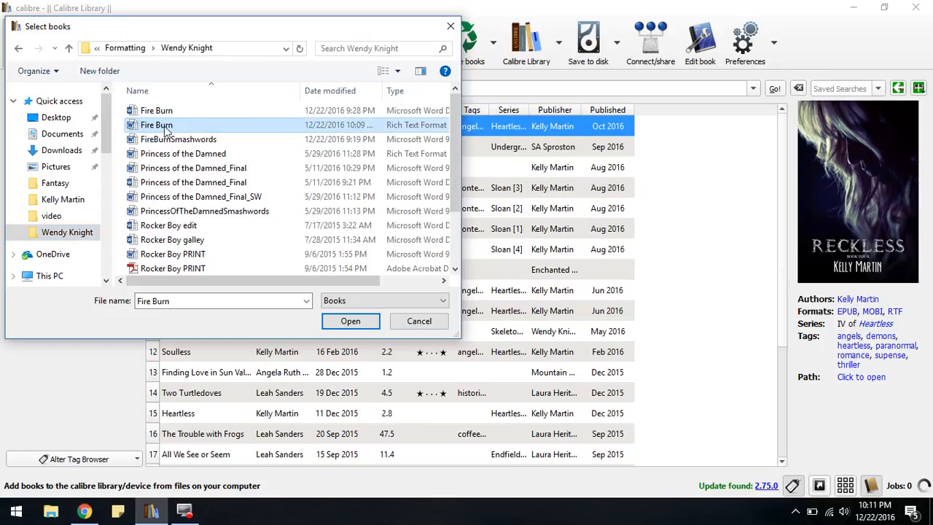
{"action": "left_click", "coordinate": [353, 322]}
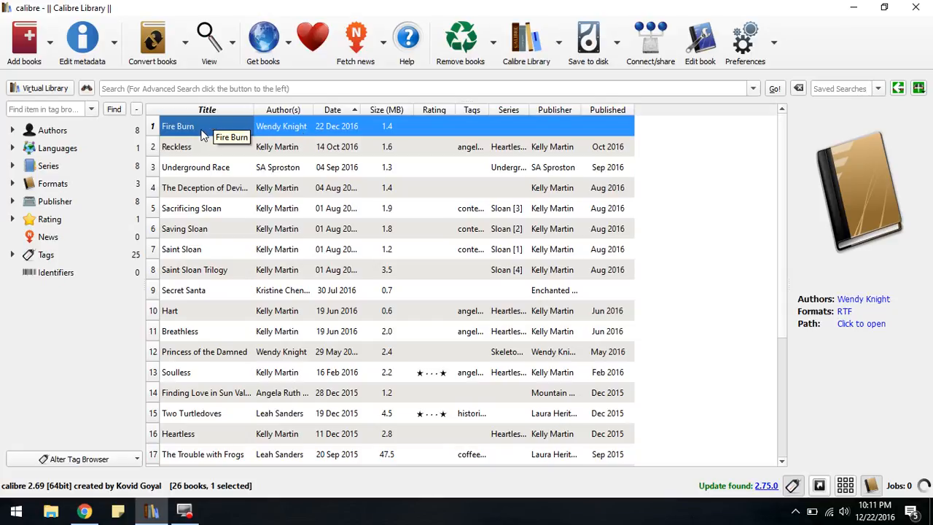
Edit the Fire Burn metadata, setting the series to Cauldron Bubble and the series number to 2.00.
{"action": "left_click", "coordinate": [86, 46]}
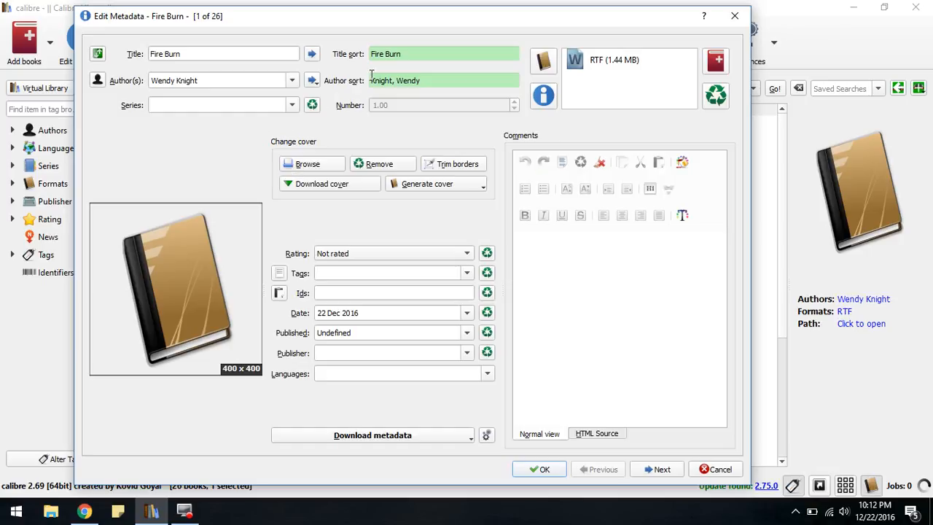
{"action": "left_click", "coordinate": [223, 104]}
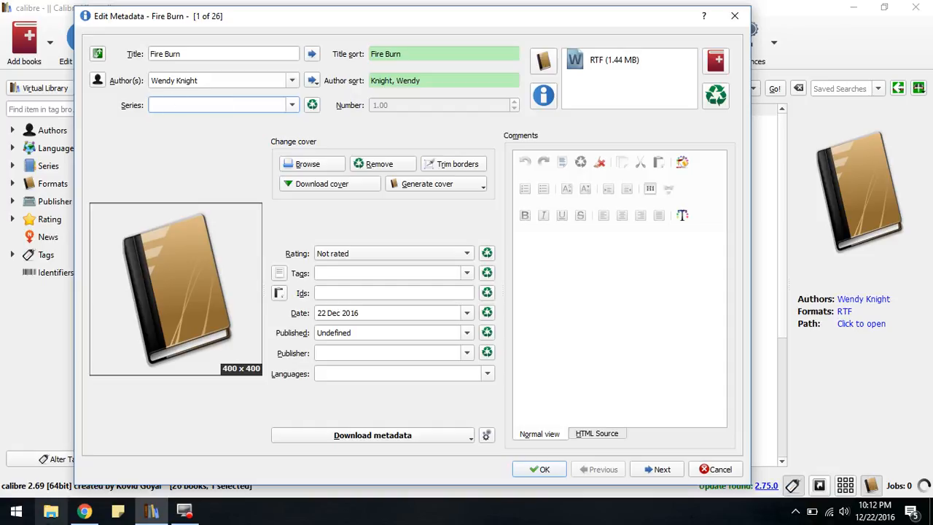
{"action": "type", "text": "Cauldron Bubble"}
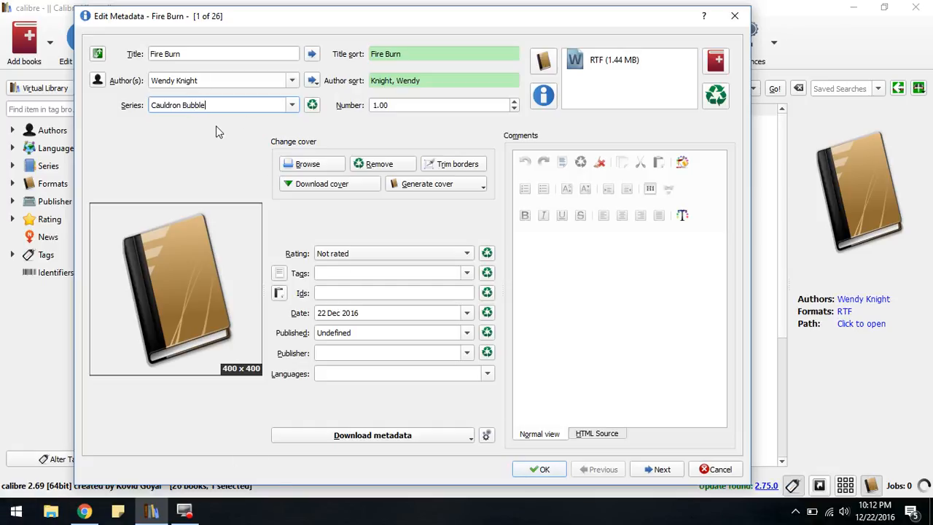
{"action": "left_click", "coordinate": [291, 105]}
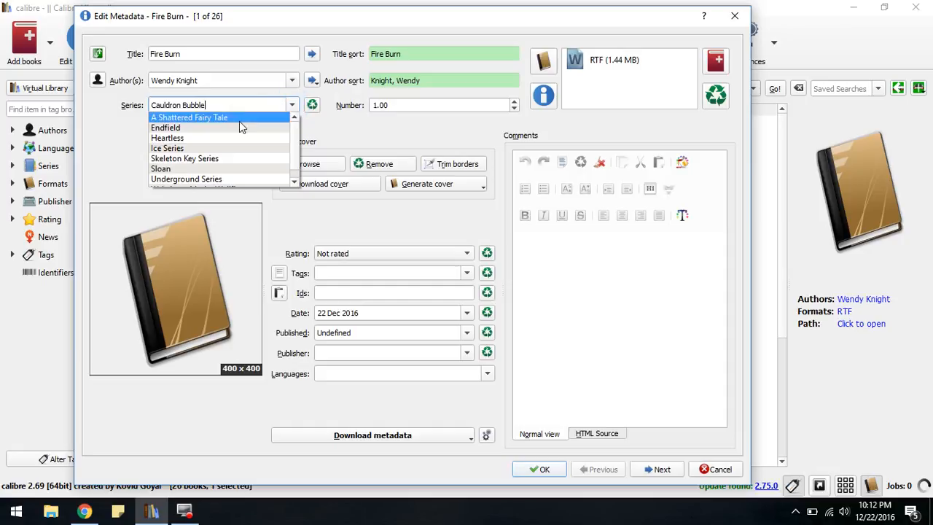
{"action": "scroll", "coordinate": [239, 132], "scroll_direction": "down", "scroll_amount": 1}
{"action": "scroll", "coordinate": [239, 132], "scroll_direction": "up", "scroll_amount": 1}
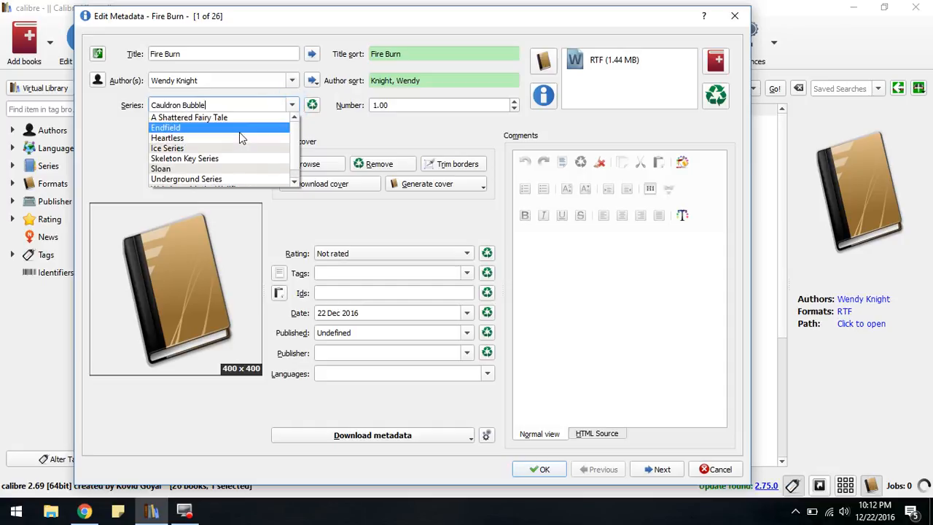
{"action": "left_click", "coordinate": [292, 106]}
{"action": "left_click", "coordinate": [513, 102]}
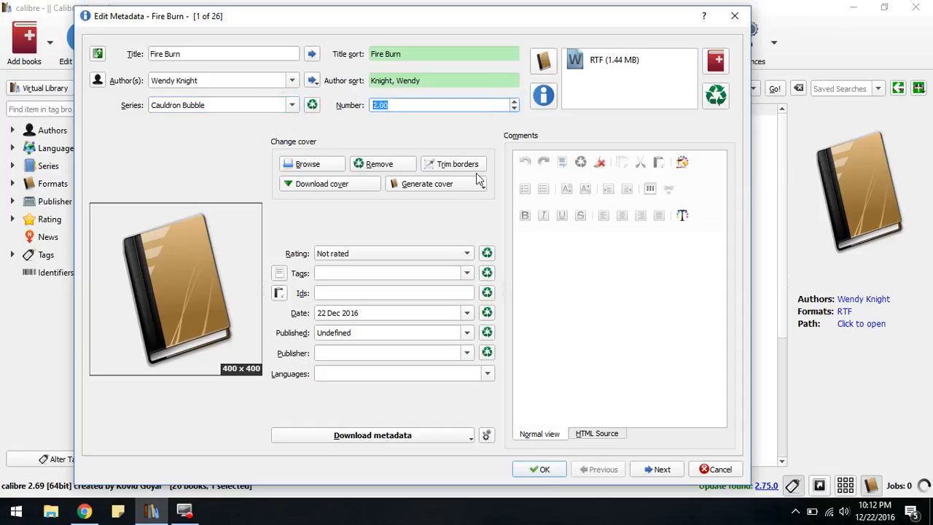
Set the book's cover to the "All She Wants" image from an author's subfolder inside Cover Art.
{"action": "left_click", "coordinate": [325, 168]}
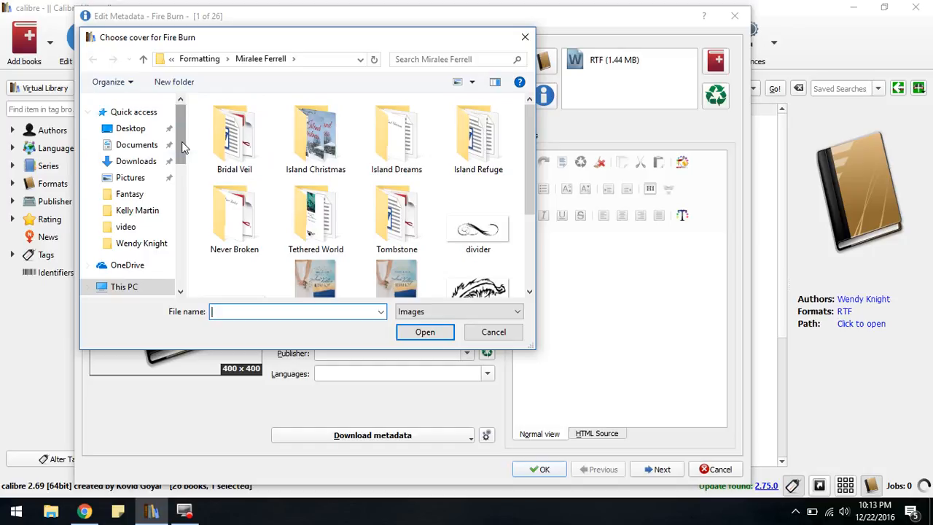
{"action": "scroll", "coordinate": [181, 141], "scroll_direction": "down", "scroll_amount": 4}
{"action": "left_click", "coordinate": [146, 178]}
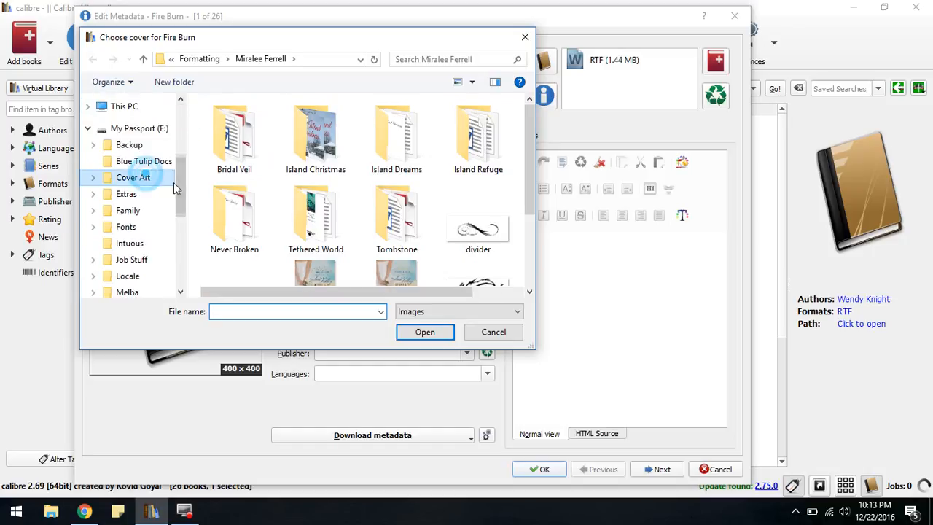
{"action": "left_click", "coordinate": [238, 251]}
{"action": "double_click", "coordinate": [238, 251]}
{"action": "scroll", "coordinate": [412, 233], "scroll_direction": "down", "scroll_amount": 4}
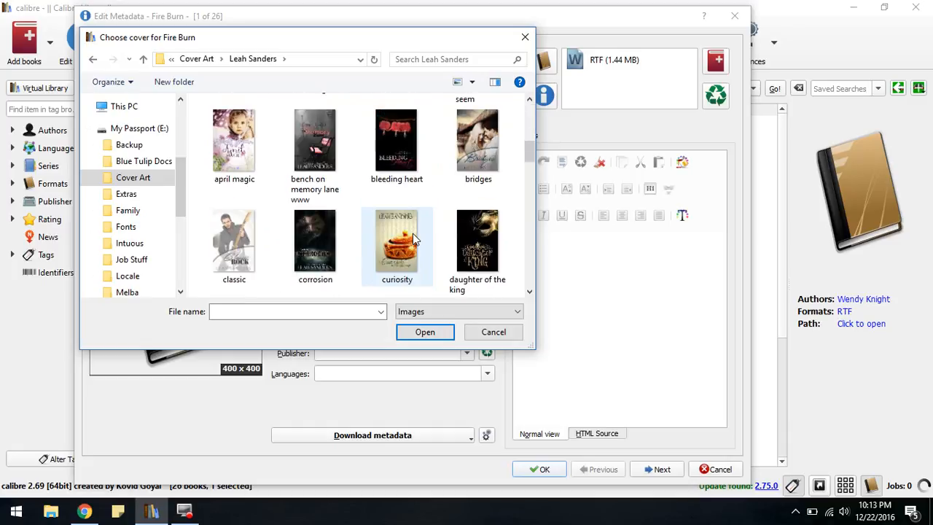
{"action": "scroll", "coordinate": [412, 233], "scroll_direction": "up", "scroll_amount": 2}
{"action": "left_click", "coordinate": [393, 130]}
{"action": "left_click", "coordinate": [420, 333]}
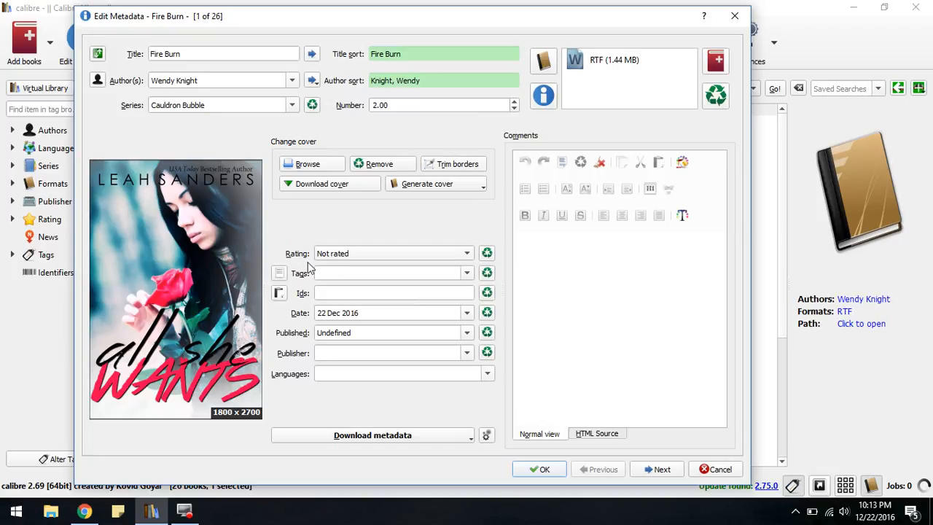
Set the publisher to the book's author from the existing publishers and the language to English.
{"action": "left_click", "coordinate": [436, 272]}
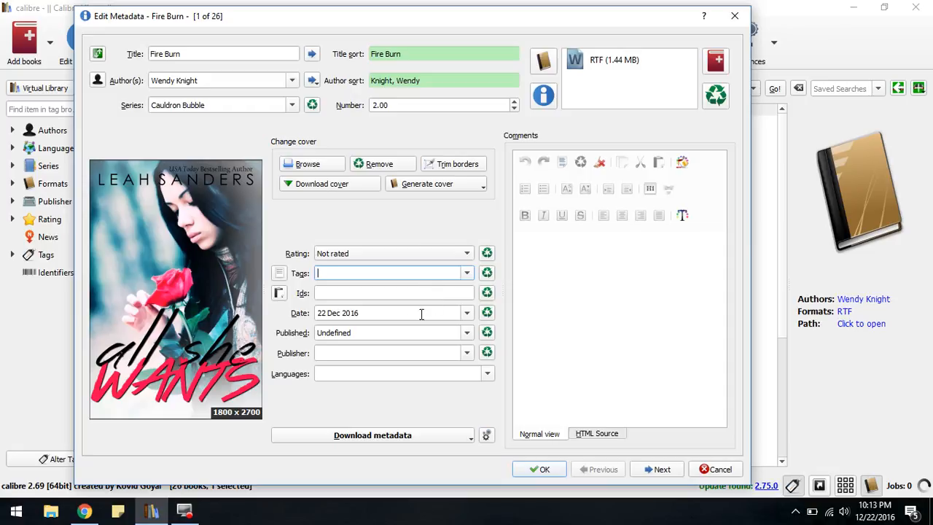
{"action": "left_click", "coordinate": [467, 354]}
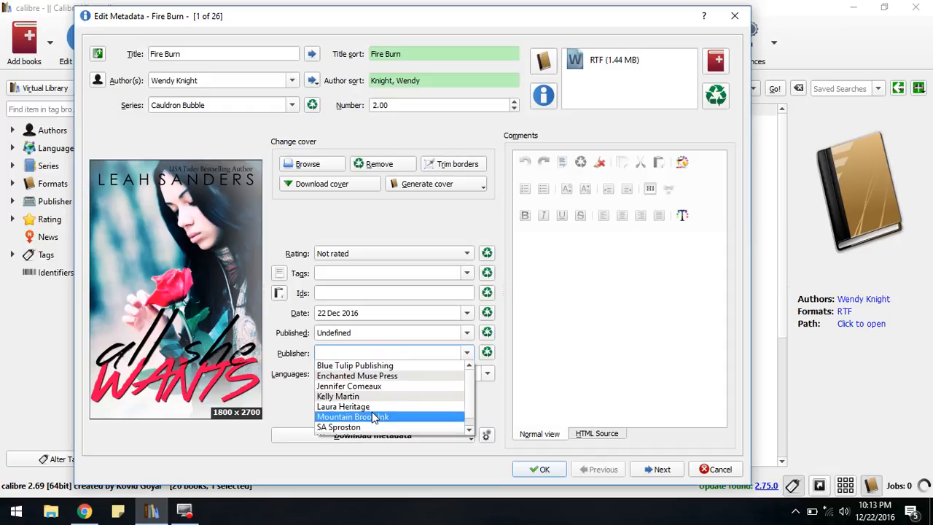
{"action": "scroll", "coordinate": [376, 415], "scroll_direction": "down", "scroll_amount": 1}
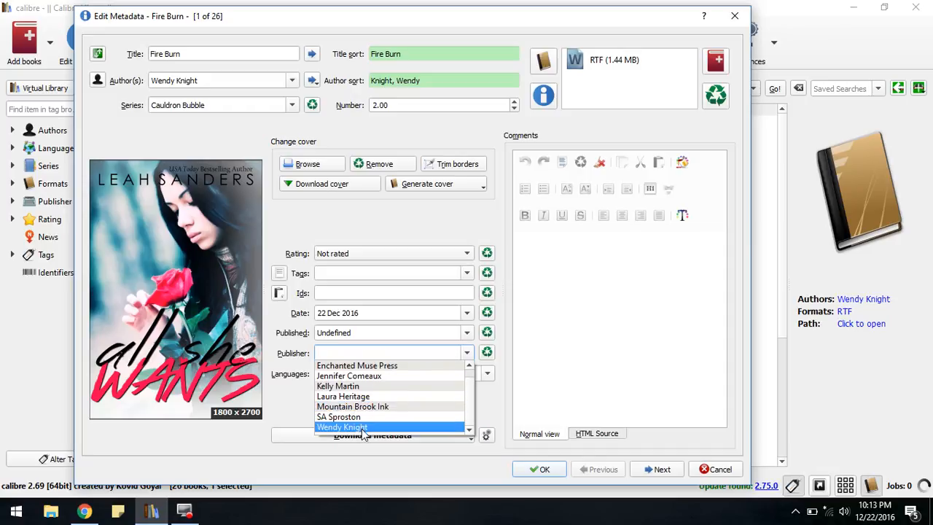
{"action": "left_click", "coordinate": [345, 429]}
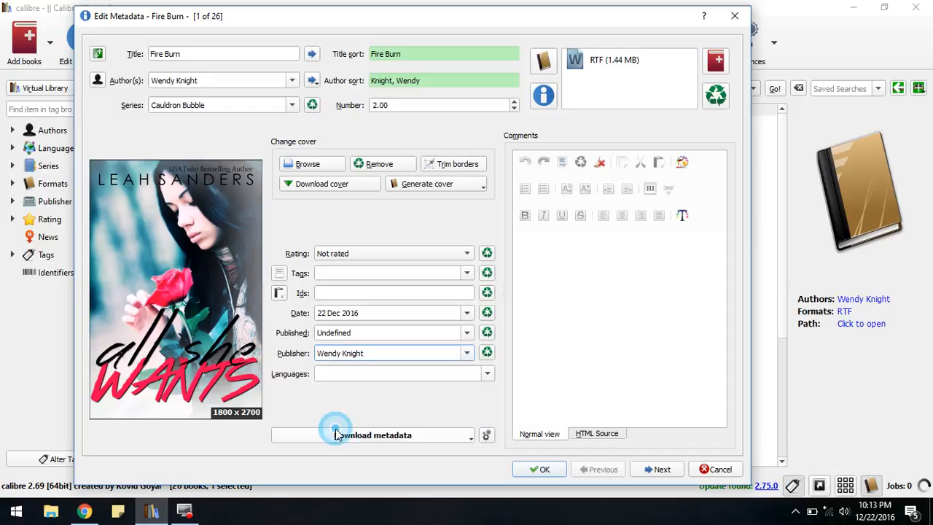
{"action": "left_click", "coordinate": [487, 373]}
{"action": "left_click", "coordinate": [386, 385]}
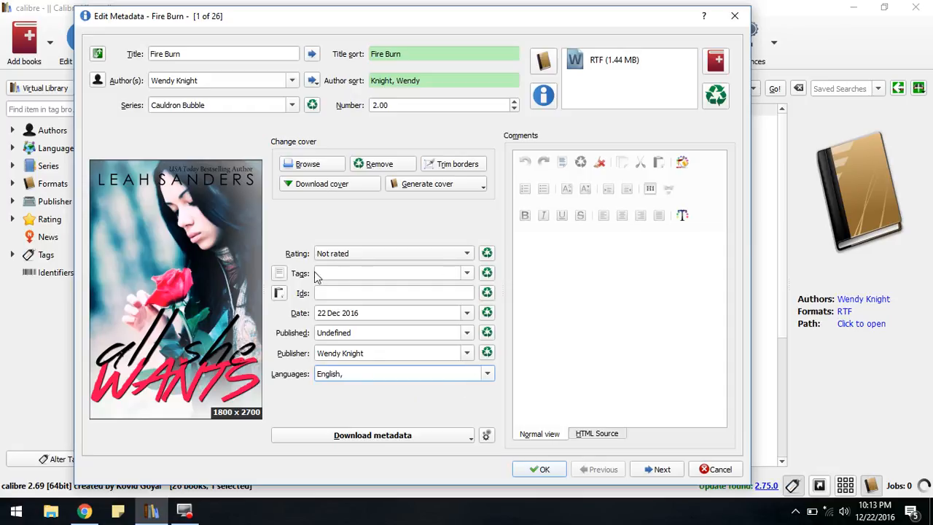
Add the existing tags angels and demons to the Fire Burn metadata.
{"action": "left_click", "coordinate": [467, 272]}
{"action": "left_click", "coordinate": [340, 285]}
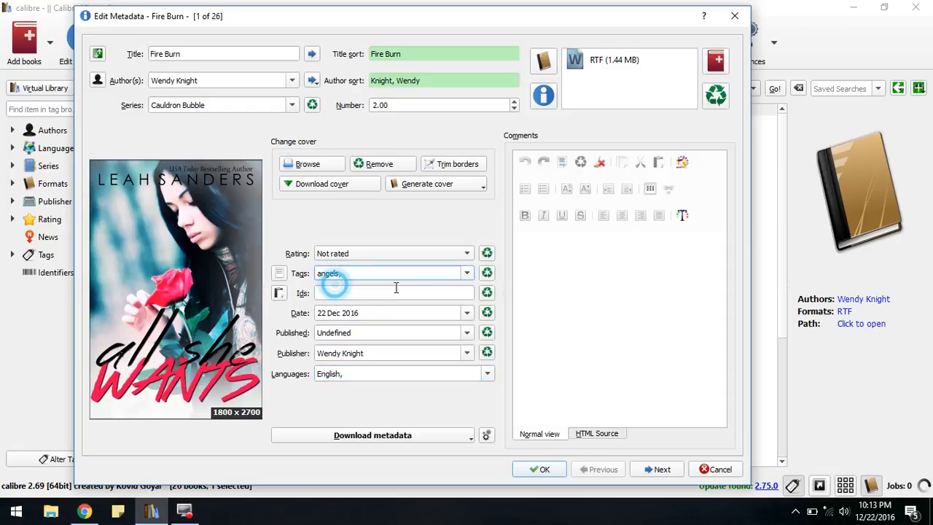
{"action": "left_click", "coordinate": [467, 273]}
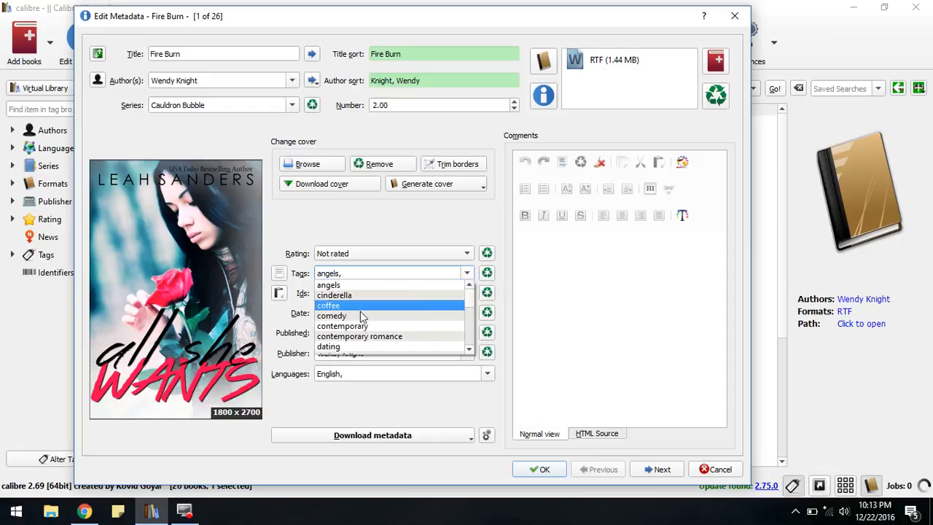
{"action": "scroll", "coordinate": [360, 311], "scroll_direction": "down", "scroll_amount": 2}
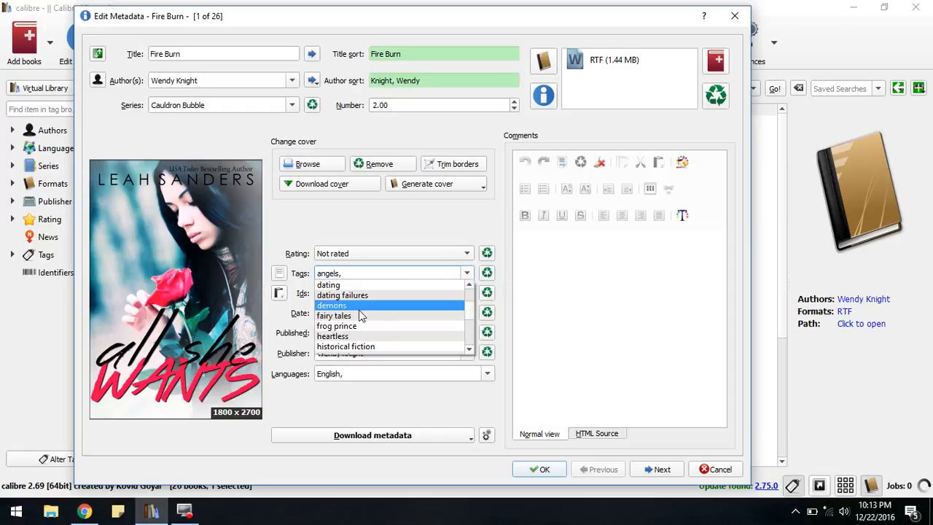
{"action": "left_click", "coordinate": [344, 305]}
Add the existing tag paranormal and a new tag witches, and save the book's metadata.
{"action": "left_click", "coordinate": [467, 274]}
{"action": "scroll", "coordinate": [376, 325], "scroll_direction": "down", "scroll_amount": 2}
{"action": "scroll", "coordinate": [375, 324], "scroll_direction": "down", "scroll_amount": 2}
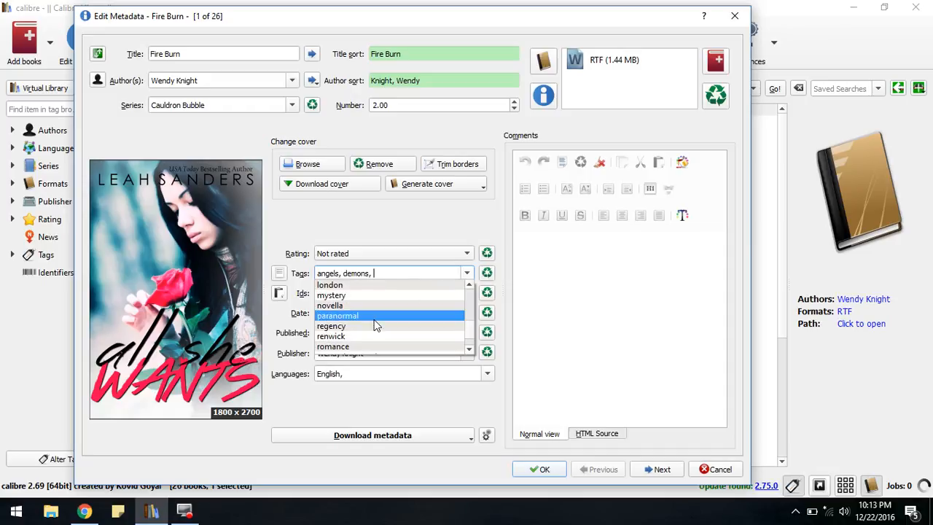
{"action": "scroll", "coordinate": [376, 325], "scroll_direction": "up", "scroll_amount": 1}
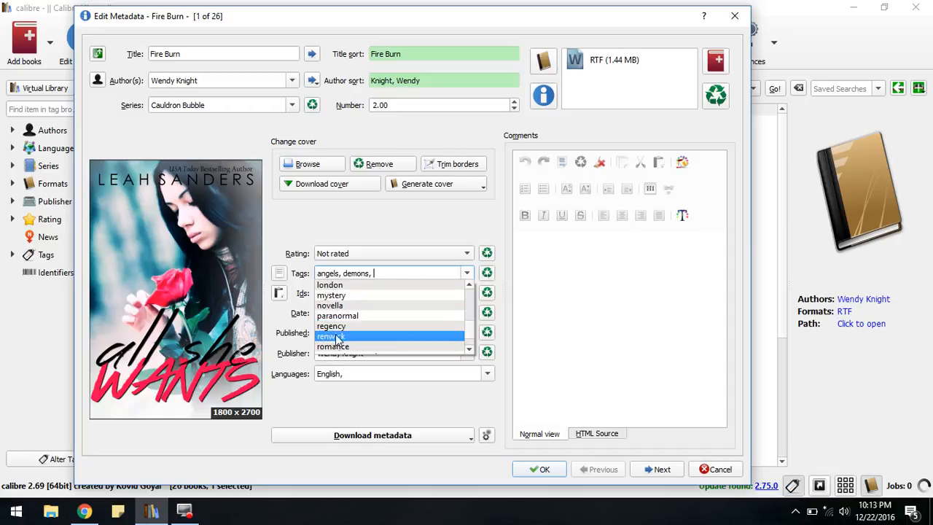
{"action": "left_click", "coordinate": [375, 318]}
{"action": "left_click", "coordinate": [467, 274]}
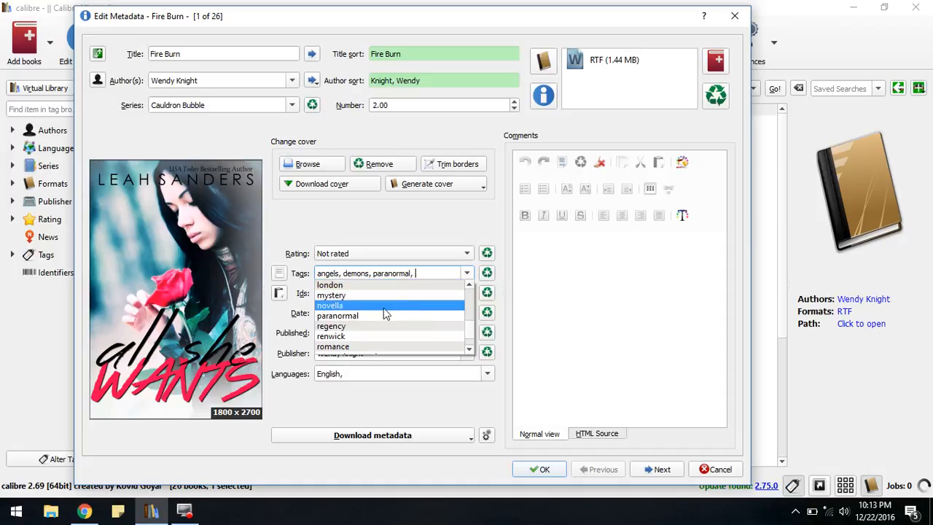
{"action": "scroll", "coordinate": [383, 310], "scroll_direction": "down", "scroll_amount": 1}
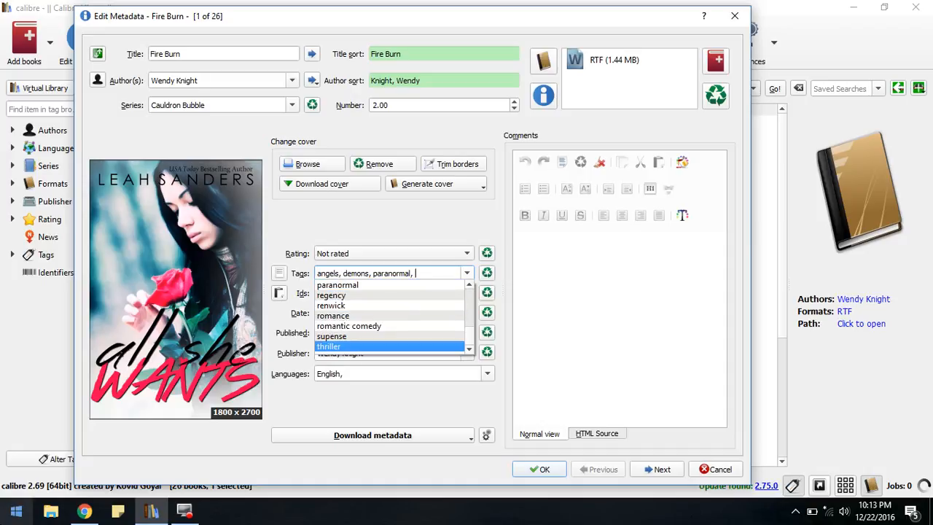
{"action": "type", "text": "witches"}
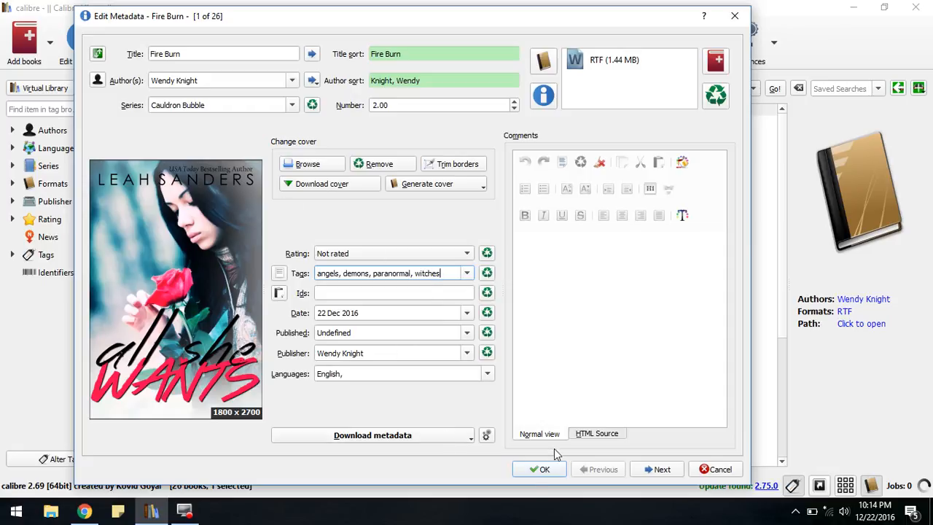
{"action": "left_click", "coordinate": [546, 470]}
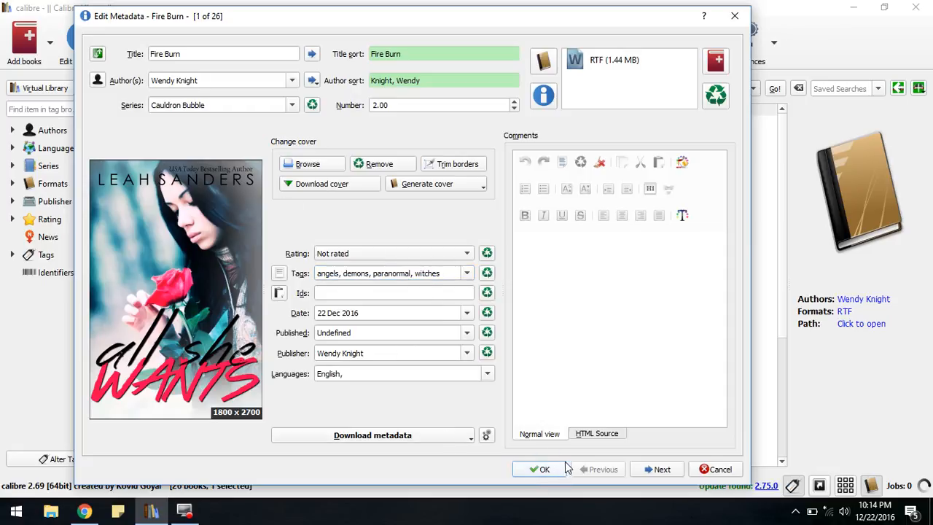
{"action": "left_click", "coordinate": [539, 470]}
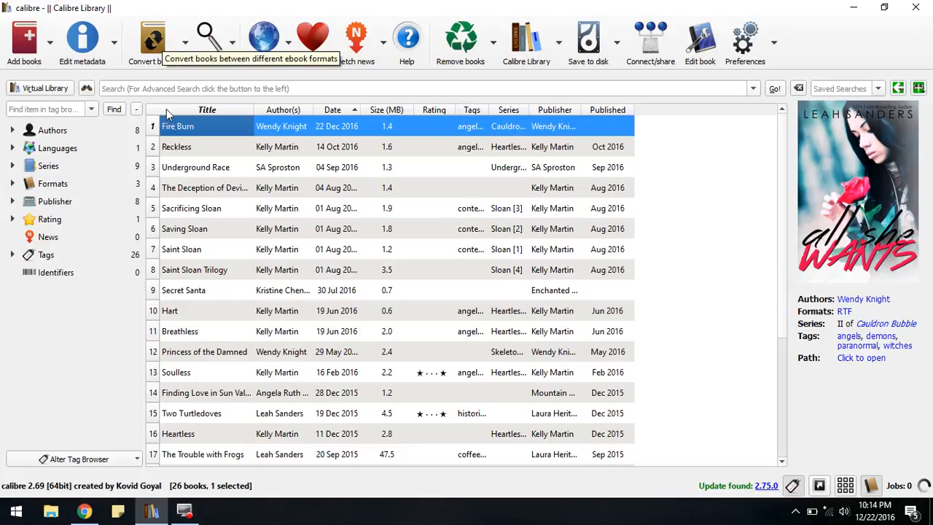
Start a conversion of Fire Burn with EPUB as the output format.
{"action": "left_click", "coordinate": [160, 44]}
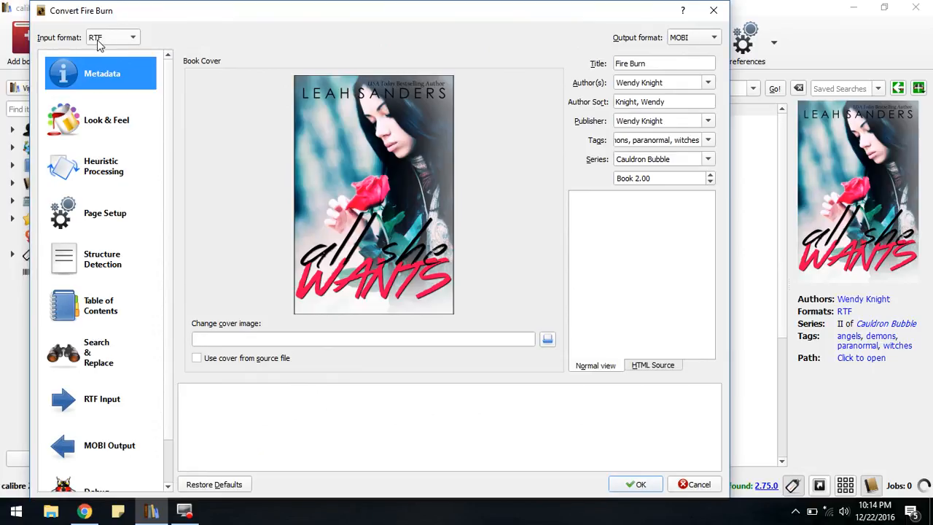
{"action": "left_click", "coordinate": [694, 43]}
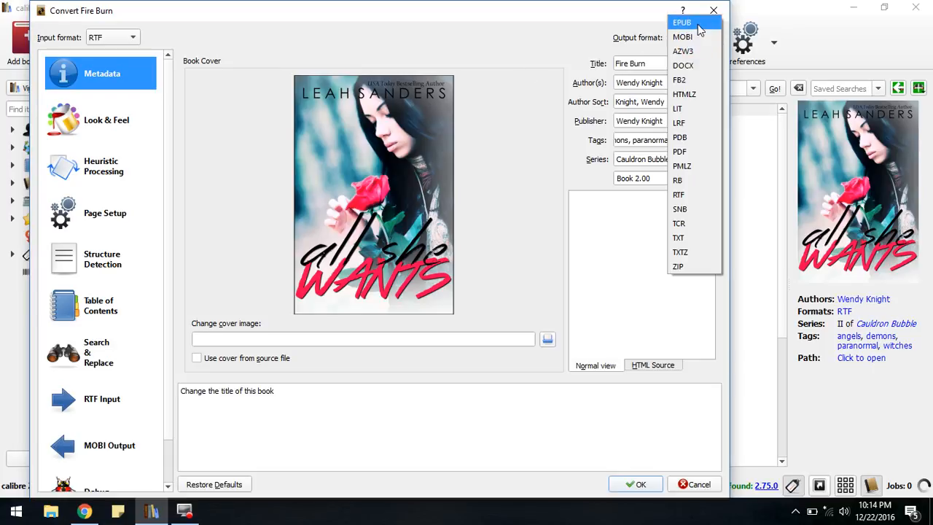
{"action": "left_click", "coordinate": [698, 26]}
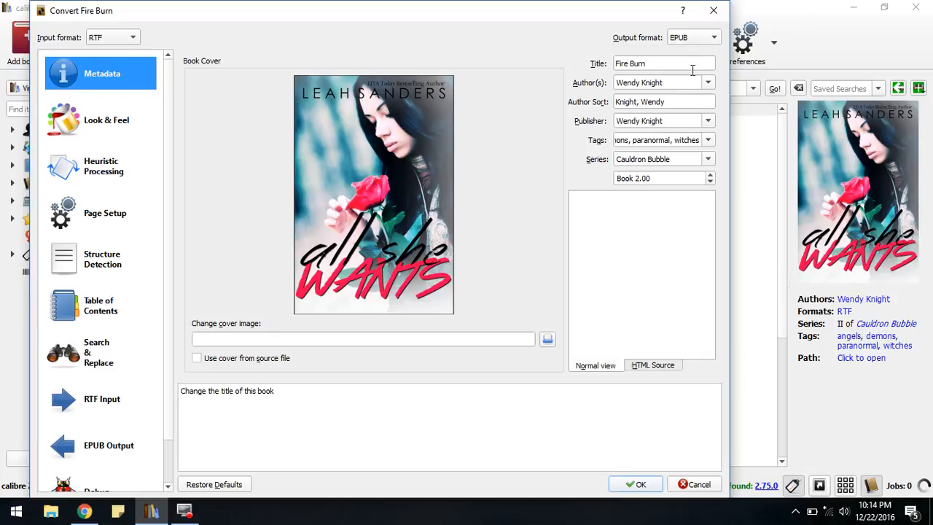
{"action": "left_click", "coordinate": [575, 200]}
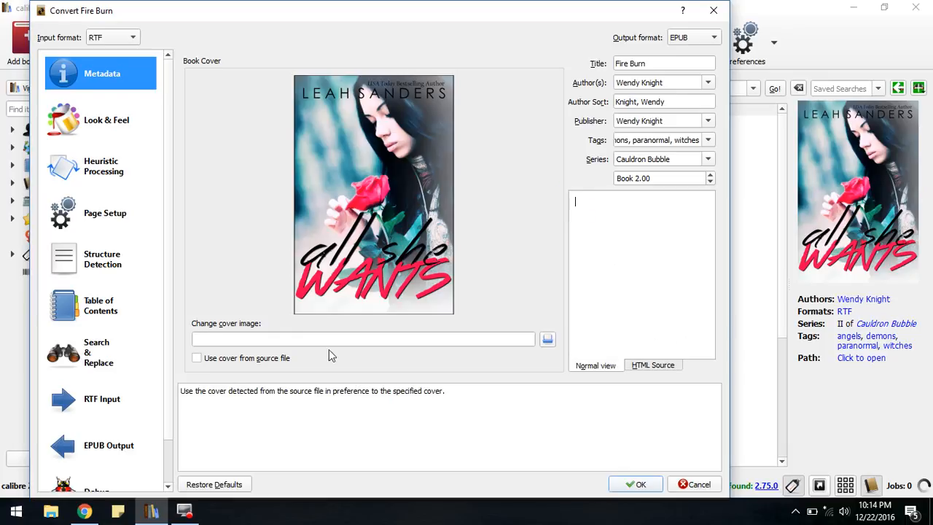
Set the conversion's embedded font family to Palatino Linotype, and enable embedding all document fonts and subsetting all embedded fonts.
{"action": "left_click", "coordinate": [111, 126]}
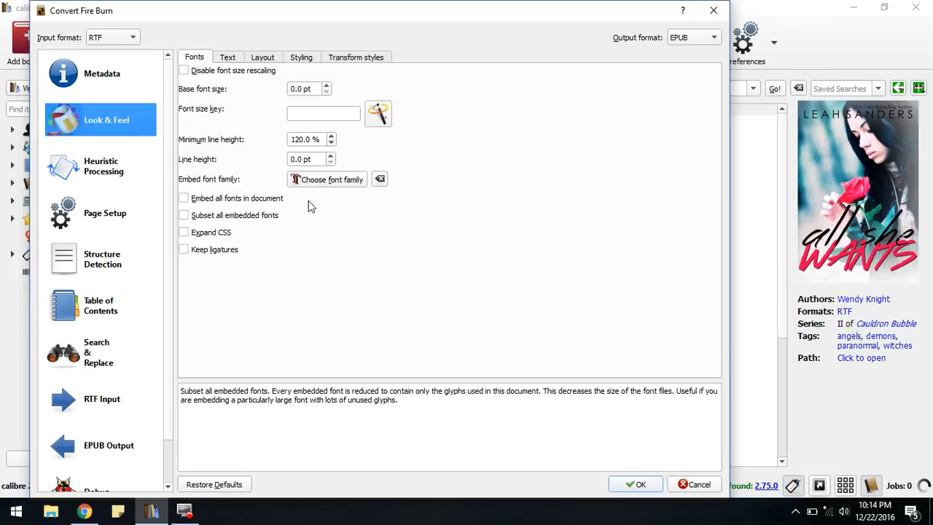
{"action": "left_click", "coordinate": [322, 180]}
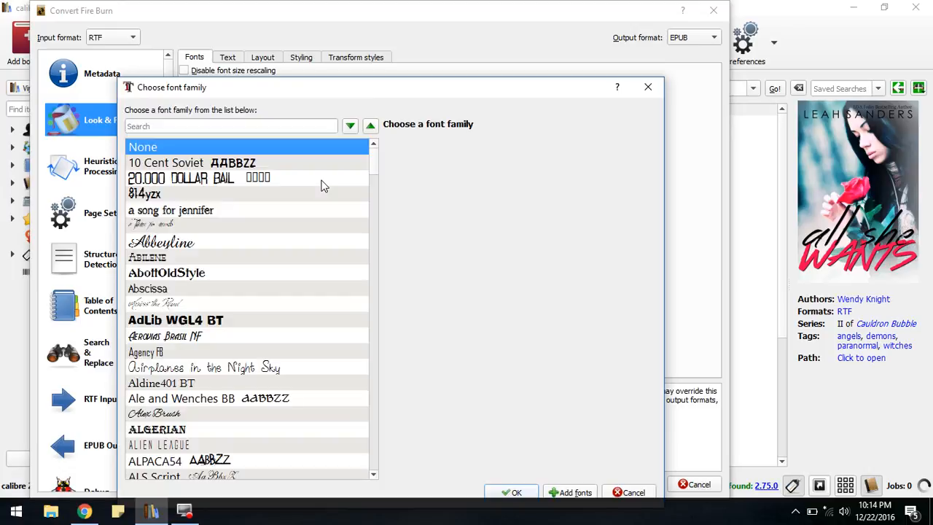
{"action": "scroll", "coordinate": [269, 248], "scroll_direction": "down", "scroll_amount": 3}
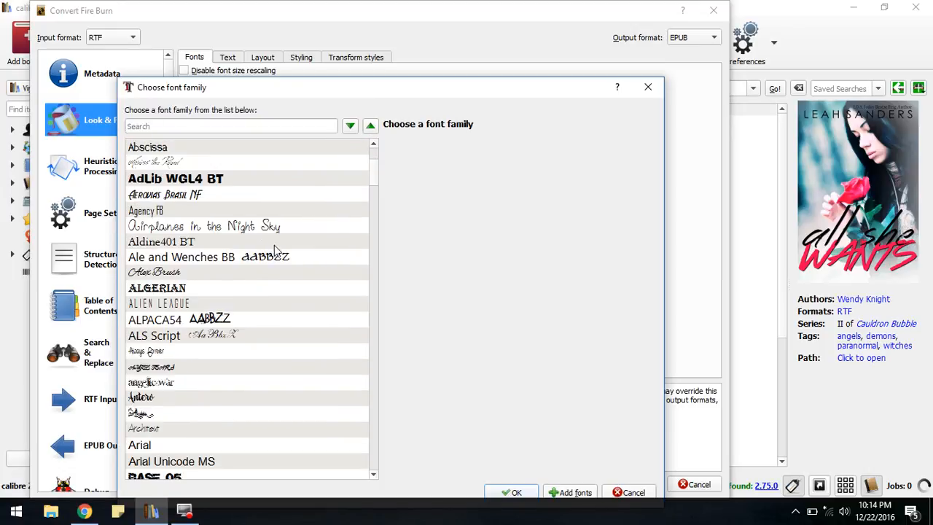
{"action": "key", "text": "p"}
{"action": "scroll", "coordinate": [285, 393], "scroll_direction": "down", "scroll_amount": 3}
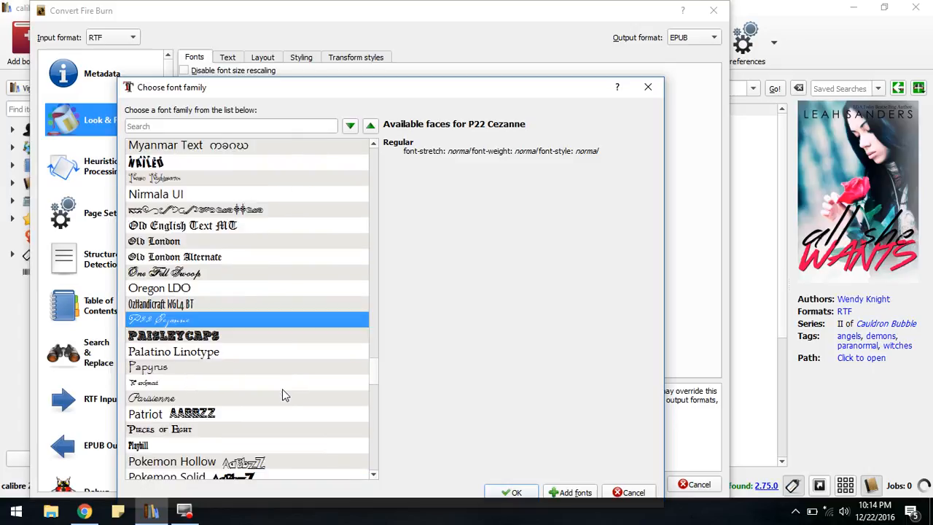
{"action": "left_click", "coordinate": [194, 353]}
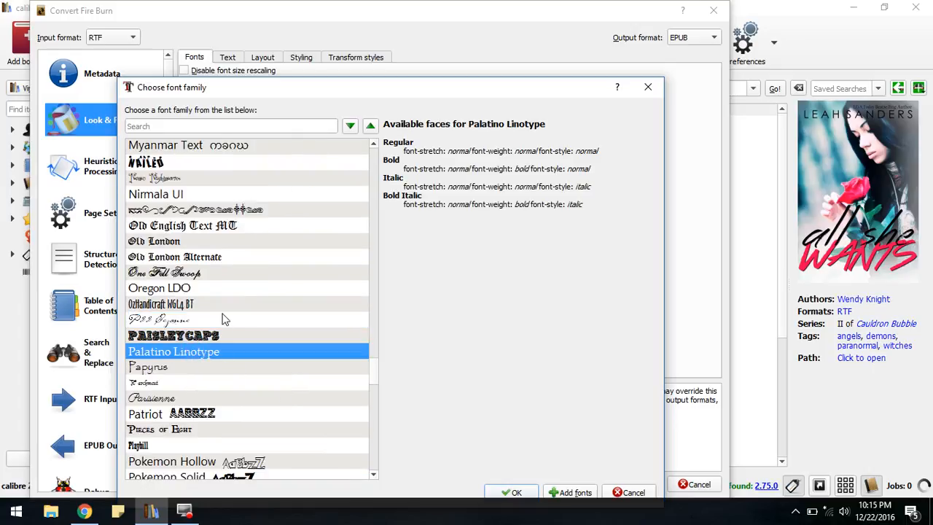
{"action": "left_click", "coordinate": [510, 488]}
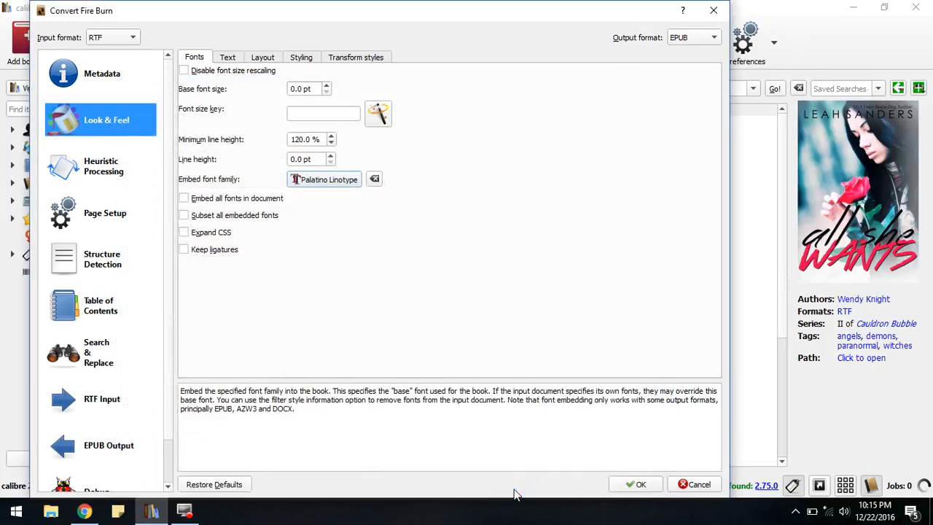
{"action": "left_click", "coordinate": [184, 198]}
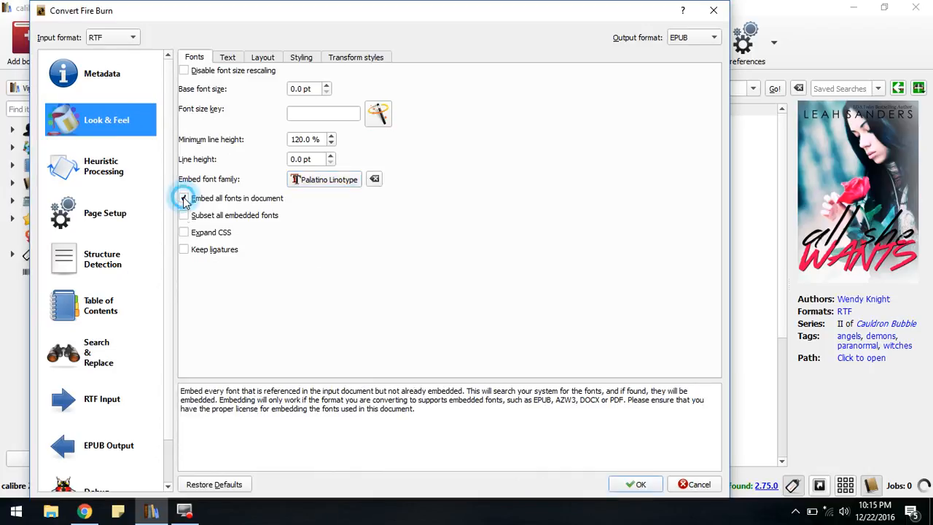
{"action": "left_click", "coordinate": [185, 216]}
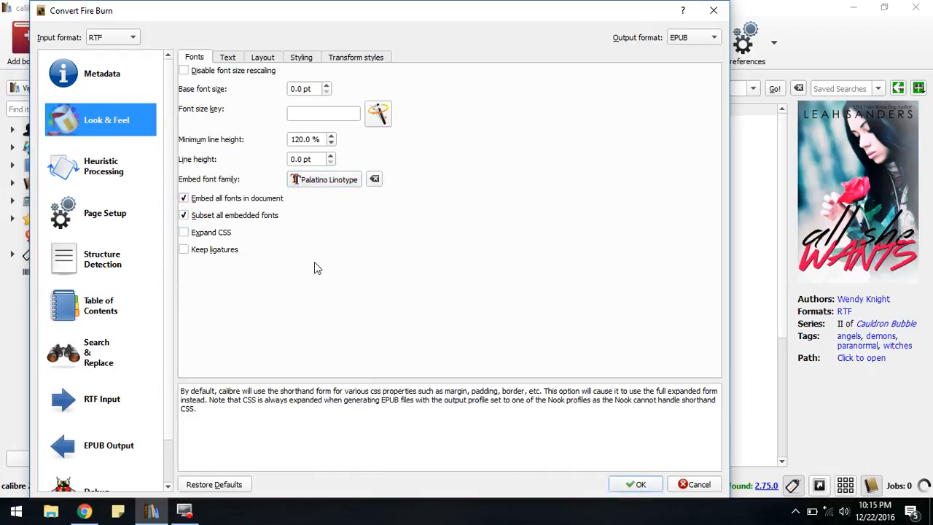
Enable removing spacing between paragraphs in the conversion layout and set the indent size to No change.
{"action": "left_click", "coordinate": [228, 59]}
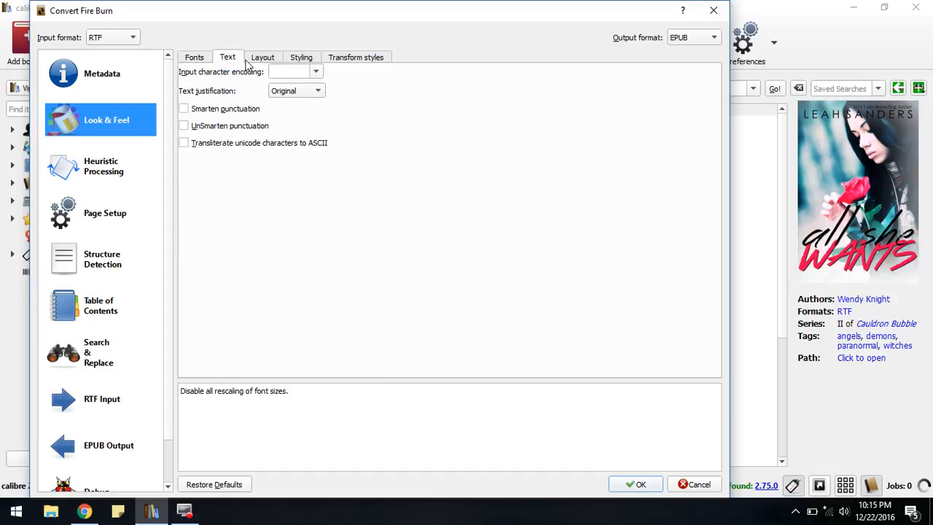
{"action": "left_click", "coordinate": [260, 63]}
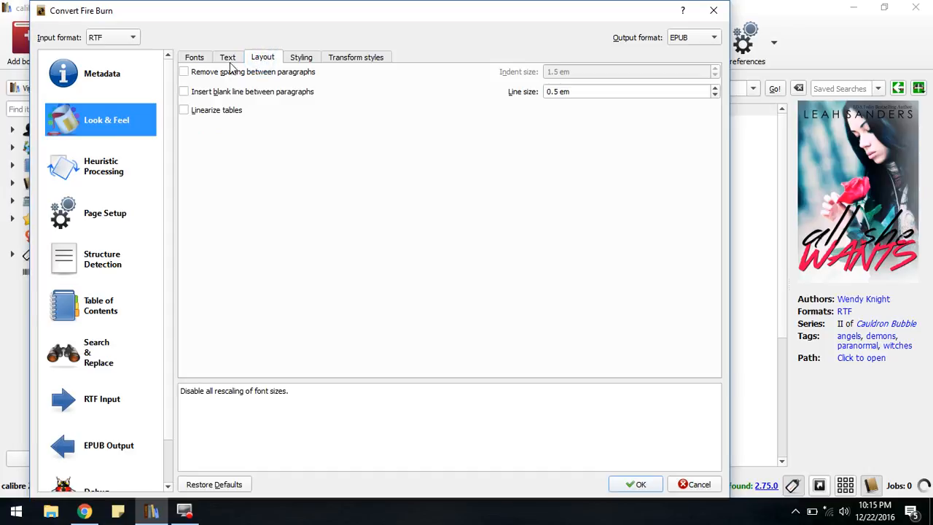
{"action": "left_click", "coordinate": [184, 73]}
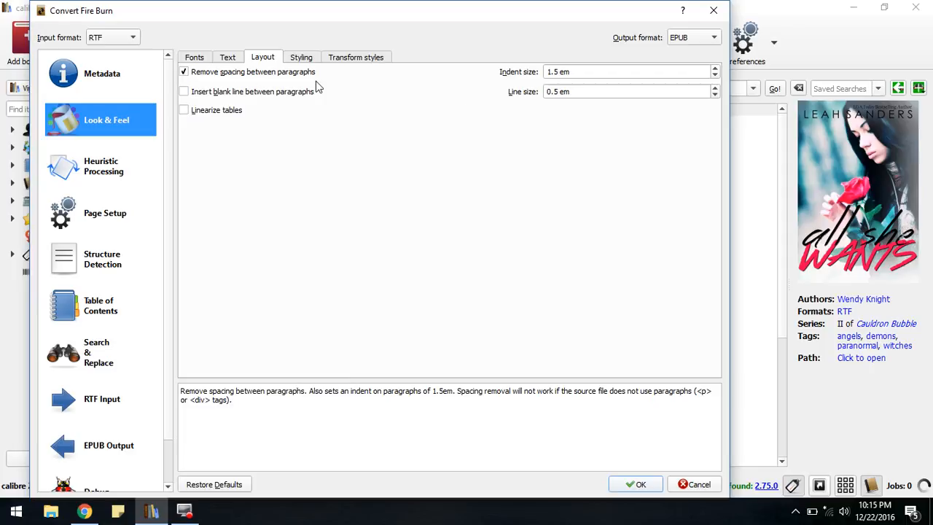
{"action": "left_click", "coordinate": [716, 75]}
{"action": "left_click", "coordinate": [716, 76]}
{"action": "left_click", "coordinate": [716, 76]}
{"action": "left_click", "coordinate": [716, 76]}
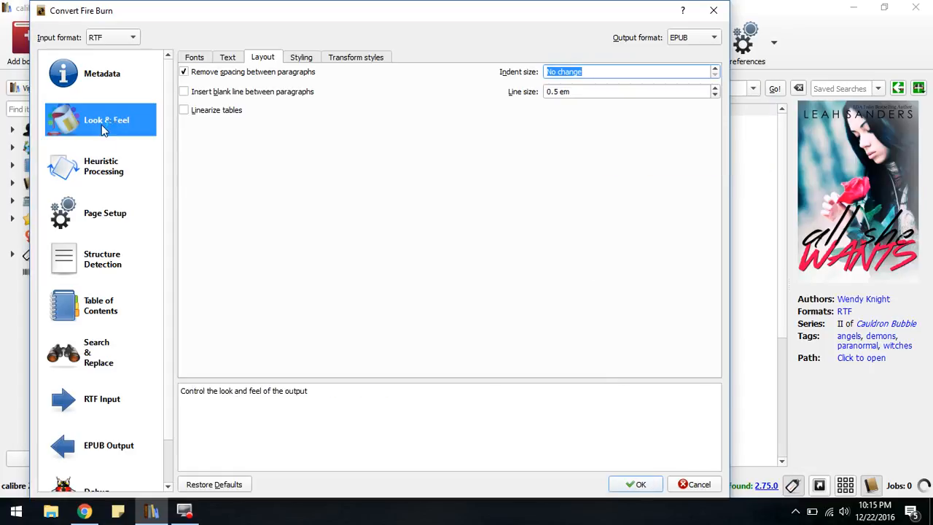
Enable Preserve cover aspect ratio for the EPUB output and run the conversion.
{"action": "left_click", "coordinate": [91, 448]}
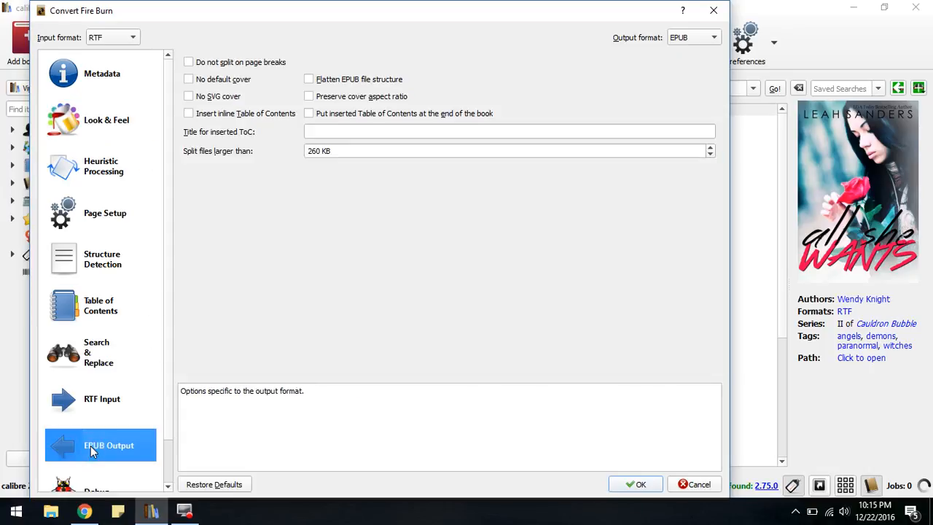
{"action": "left_click", "coordinate": [309, 97]}
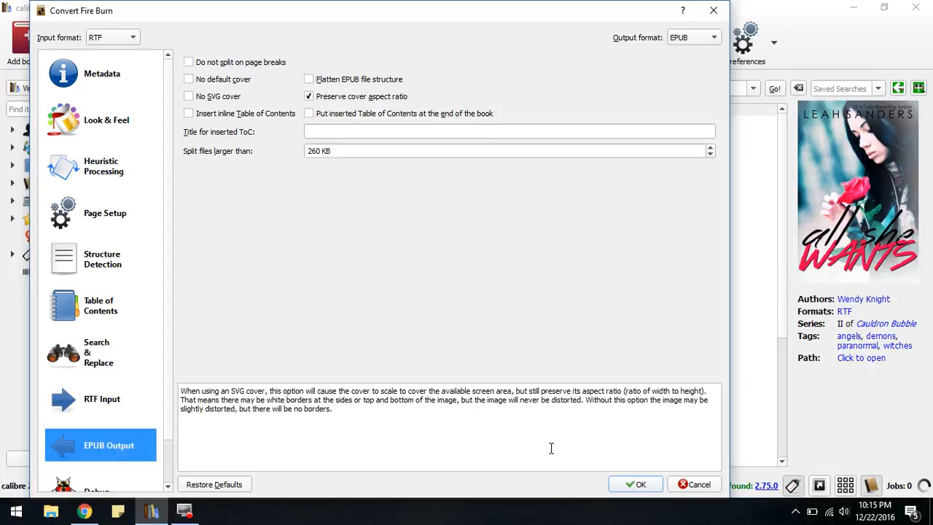
{"action": "left_click", "coordinate": [641, 487]}
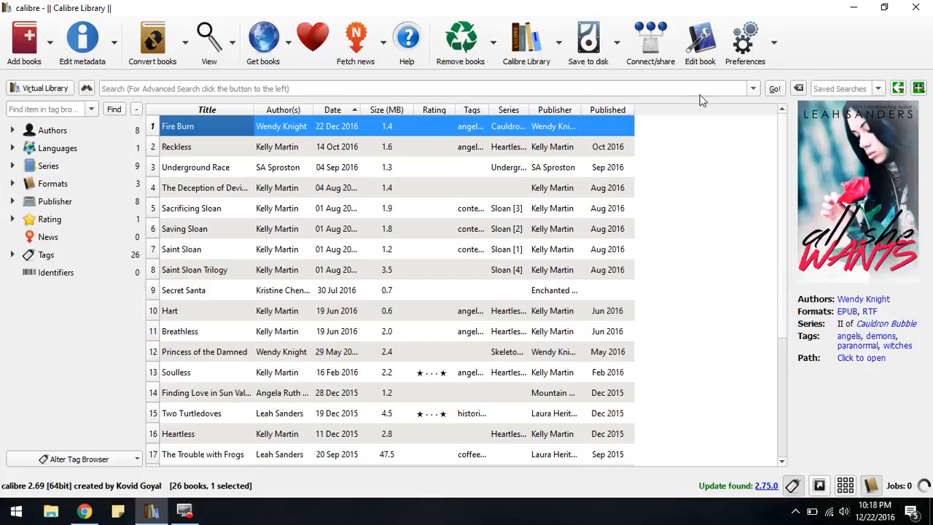
Open the converted Fire Burn EPUB in the book editor and open titlepage.xhtml and index_split_000.xhtml.
{"action": "left_click", "coordinate": [707, 45]}
{"action": "left_click", "coordinate": [699, 38]}
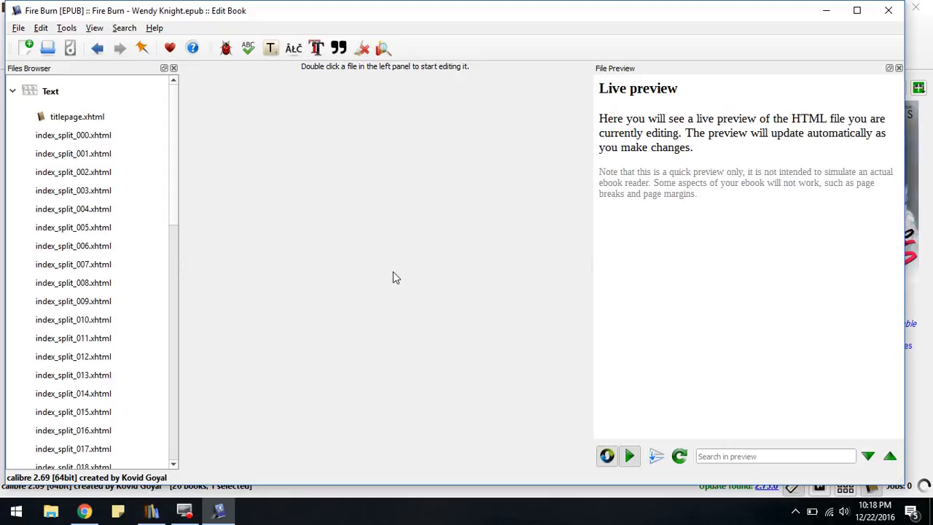
{"action": "double_click", "coordinate": [80, 119]}
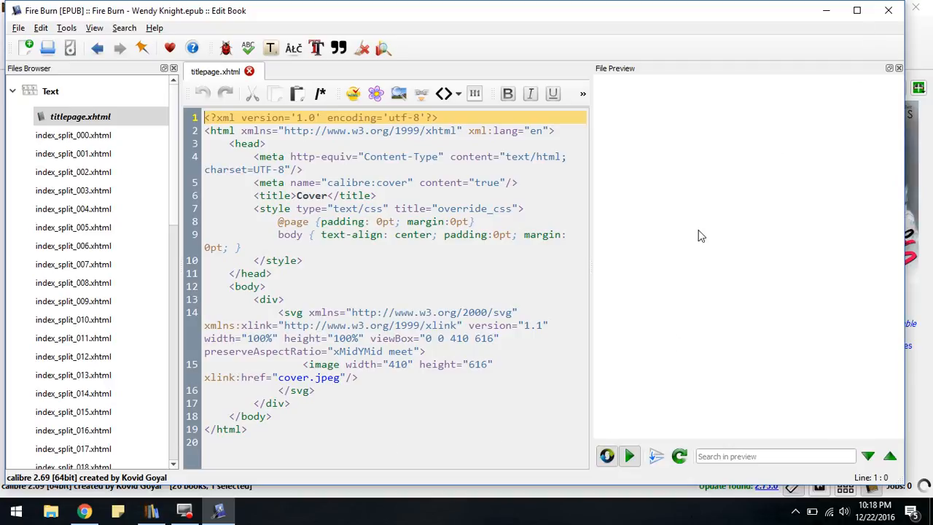
{"action": "double_click", "coordinate": [68, 137]}
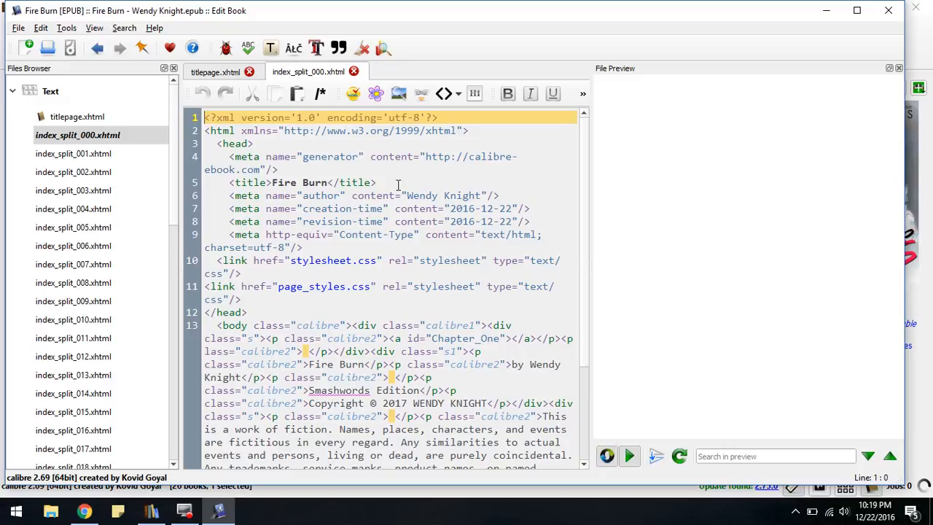
{"action": "scroll", "coordinate": [435, 233], "scroll_direction": "down", "scroll_amount": 1}
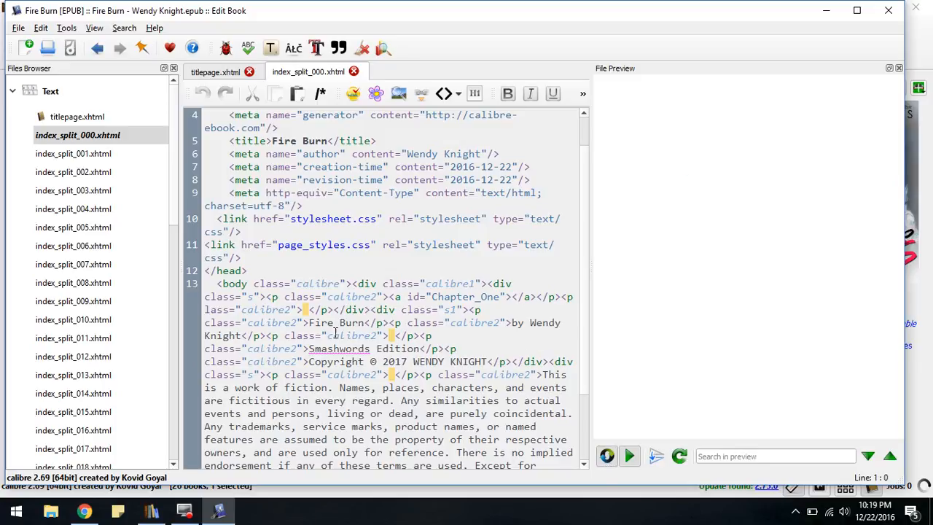
Place the insertion point in index_split_000.xhtml directly after the Chapter_One anchor paragraph, above the Fire Burn title line.
{"action": "left_click", "coordinate": [310, 348]}
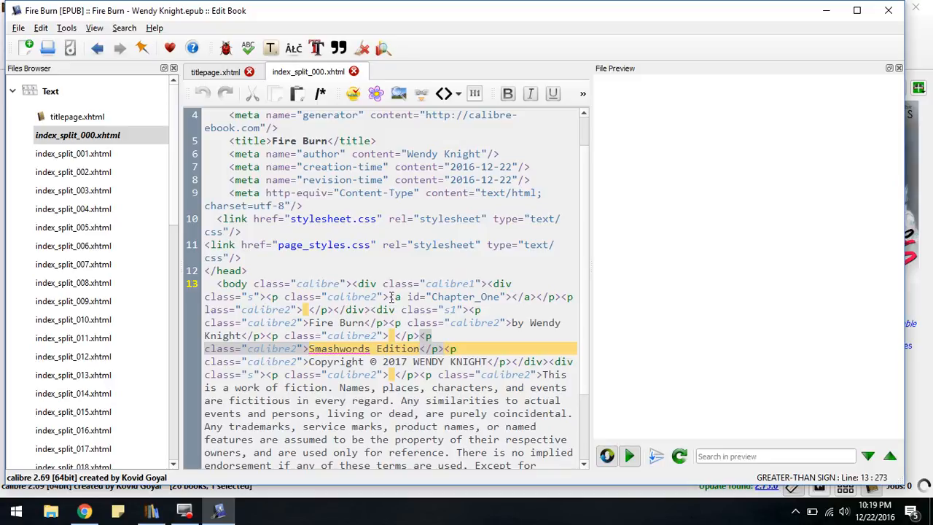
{"action": "left_click", "coordinate": [538, 297]}
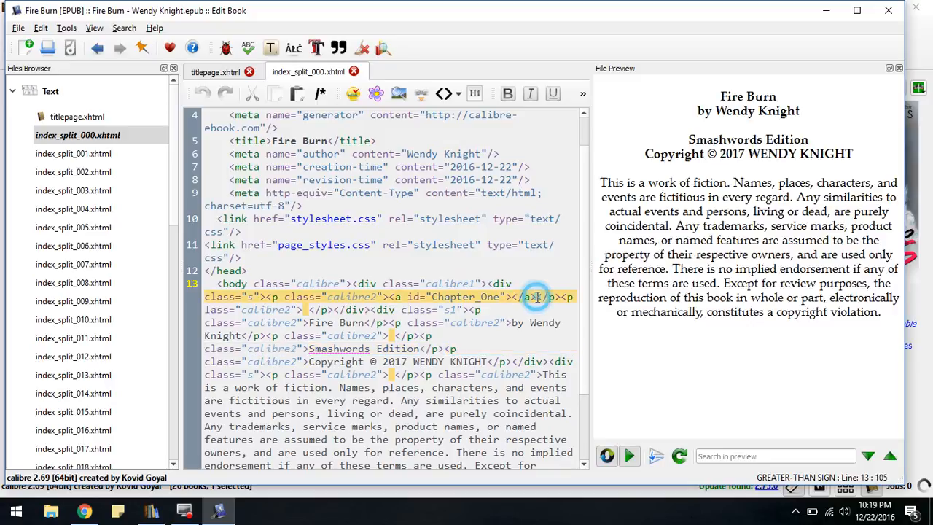
{"action": "left_click", "coordinate": [722, 96]}
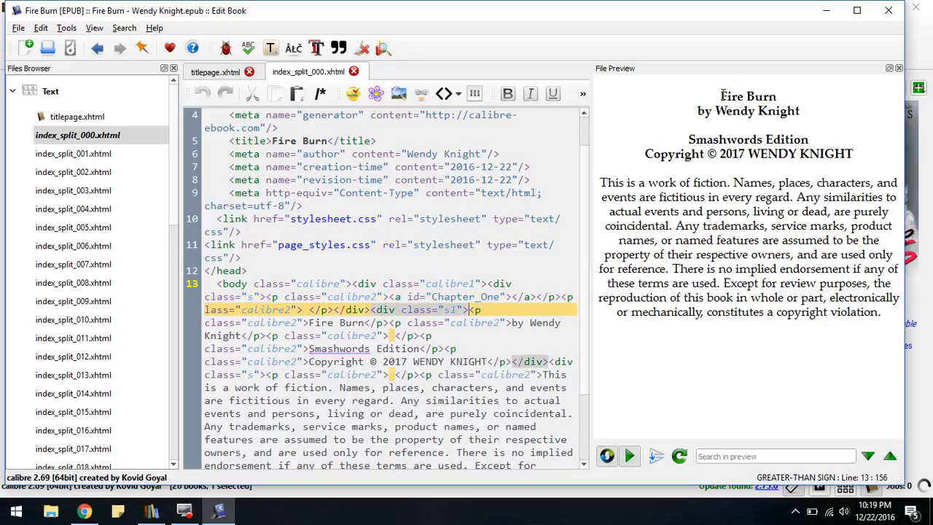
{"action": "left_click", "coordinate": [748, 83]}
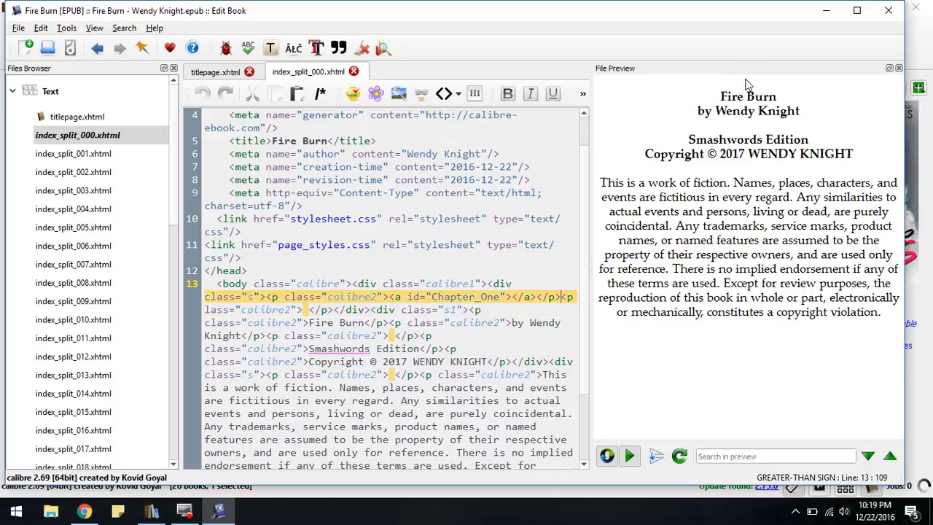
{"action": "left_click", "coordinate": [560, 296]}
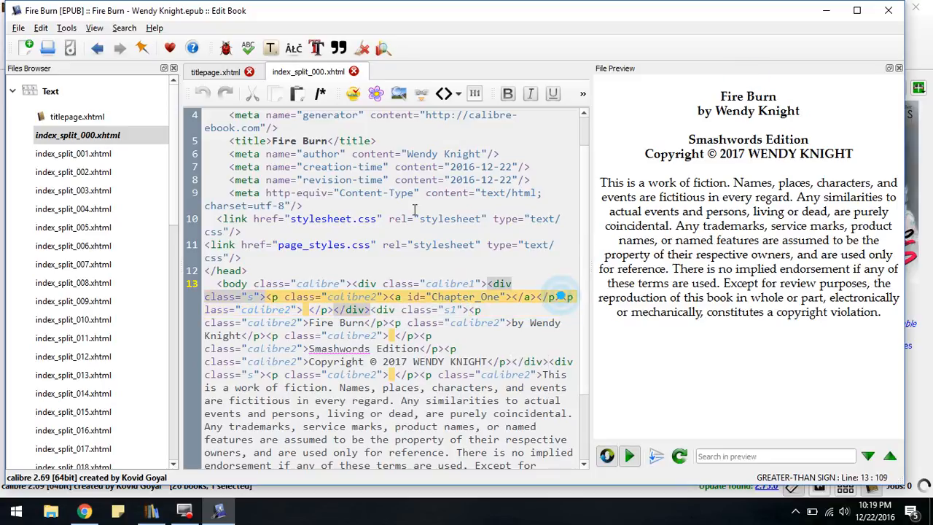
Import the image rocker boy 200x300 from the author's Rocker folder in Cover Art and insert it above the Fire Burn title.
{"action": "left_click", "coordinate": [398, 94]}
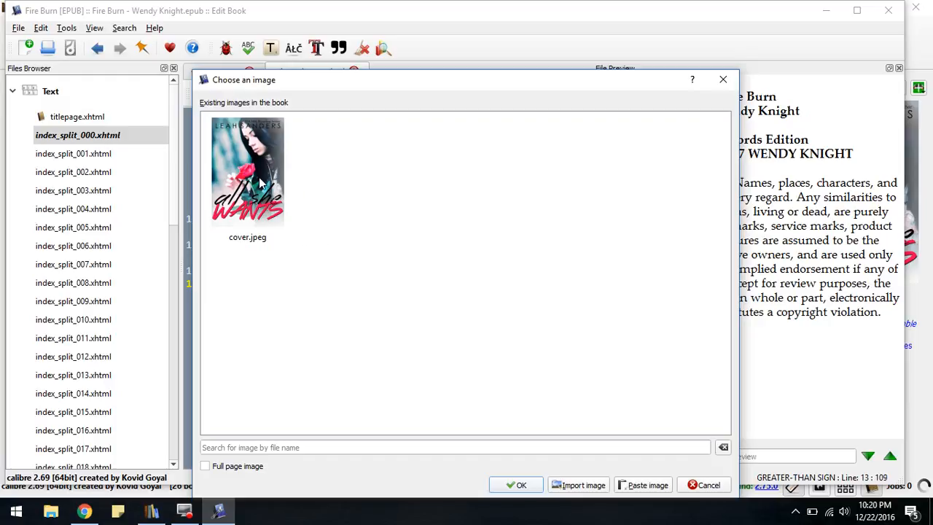
{"action": "left_click", "coordinate": [583, 486]}
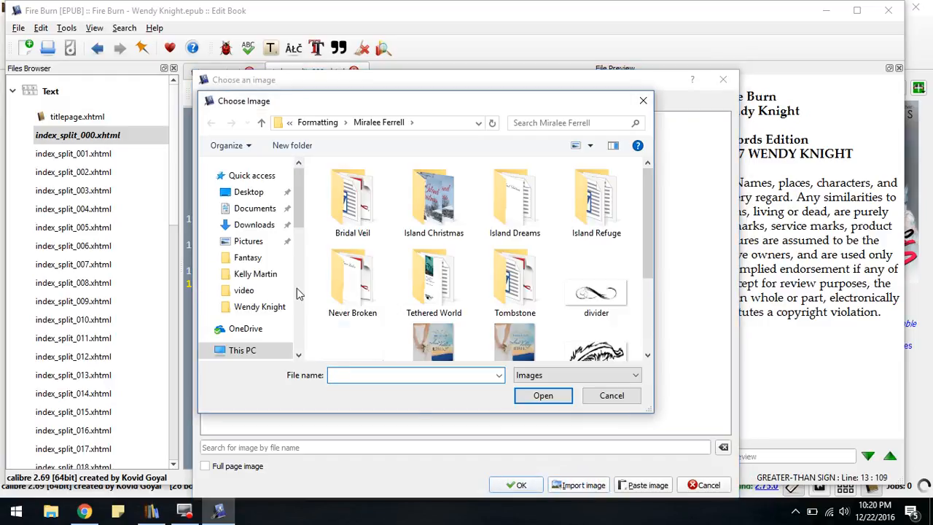
{"action": "left_click_drag", "start_coordinate": [299, 210], "coordinate": [302, 261]}
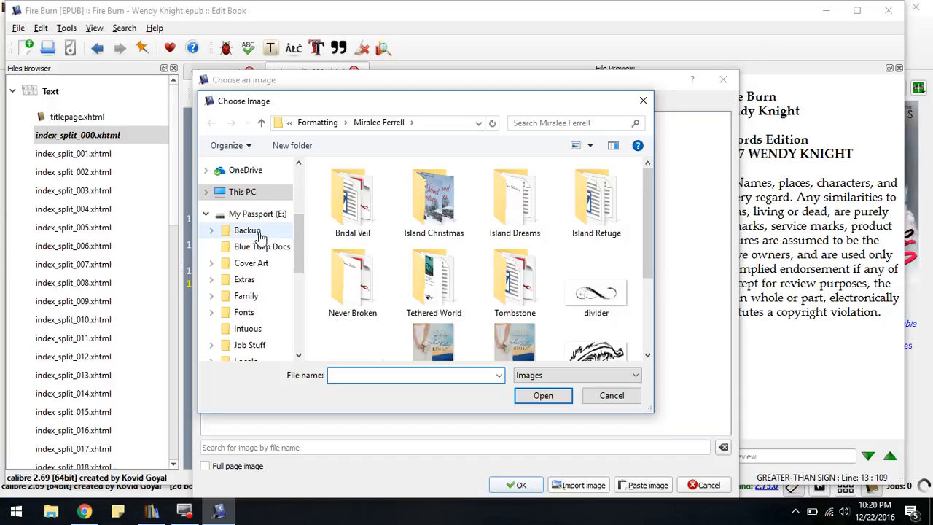
{"action": "left_click", "coordinate": [257, 266]}
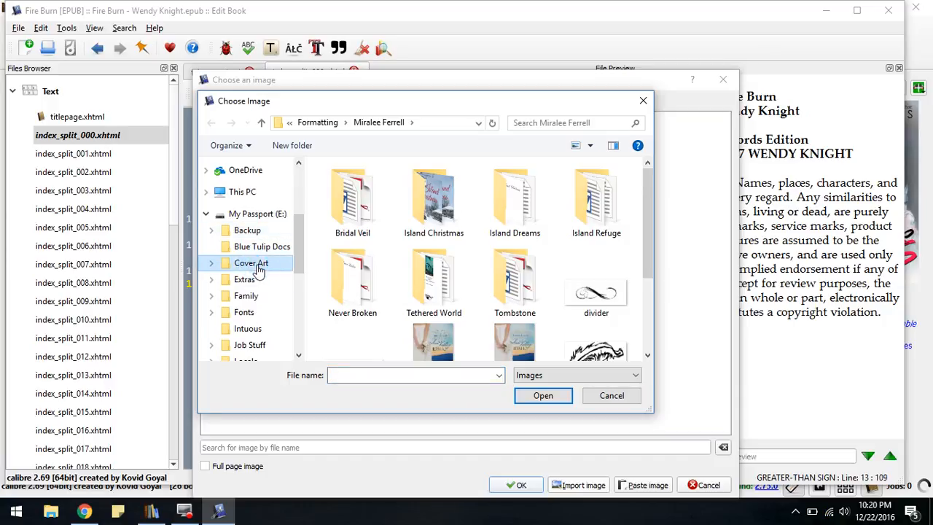
{"action": "scroll", "coordinate": [377, 288], "scroll_direction": "down", "scroll_amount": 2}
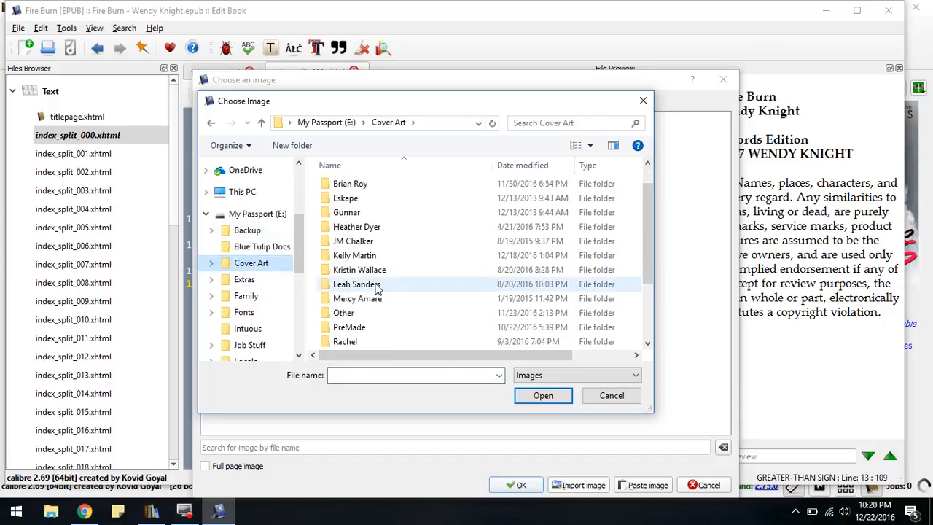
{"action": "double_click", "coordinate": [364, 341]}
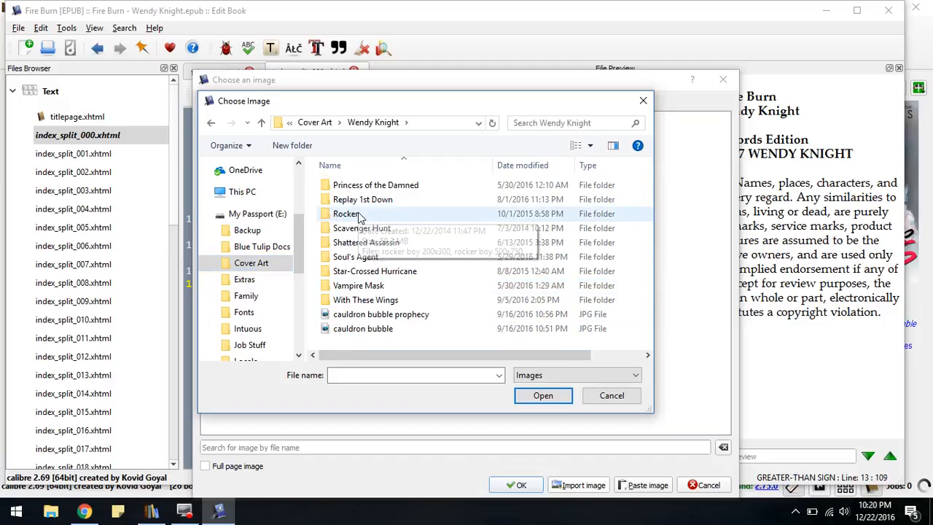
{"action": "double_click", "coordinate": [356, 217]}
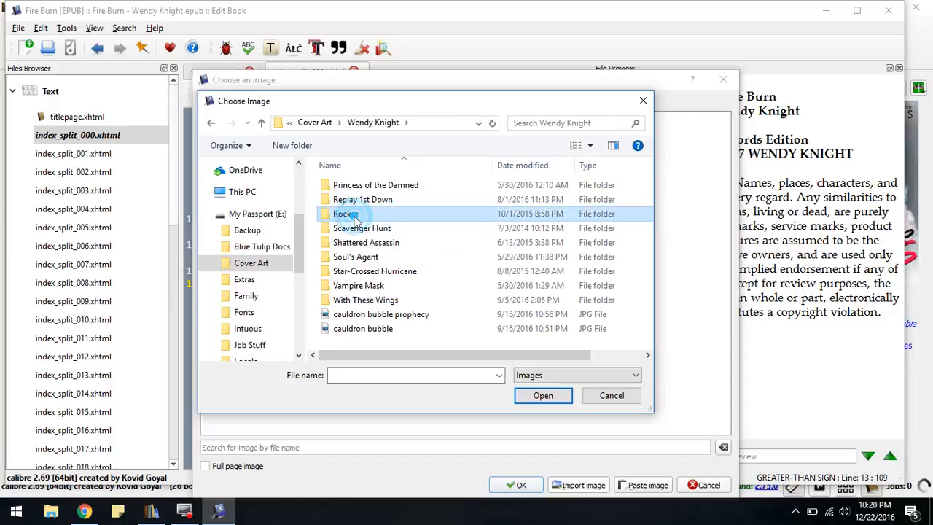
{"action": "left_click", "coordinate": [352, 191]}
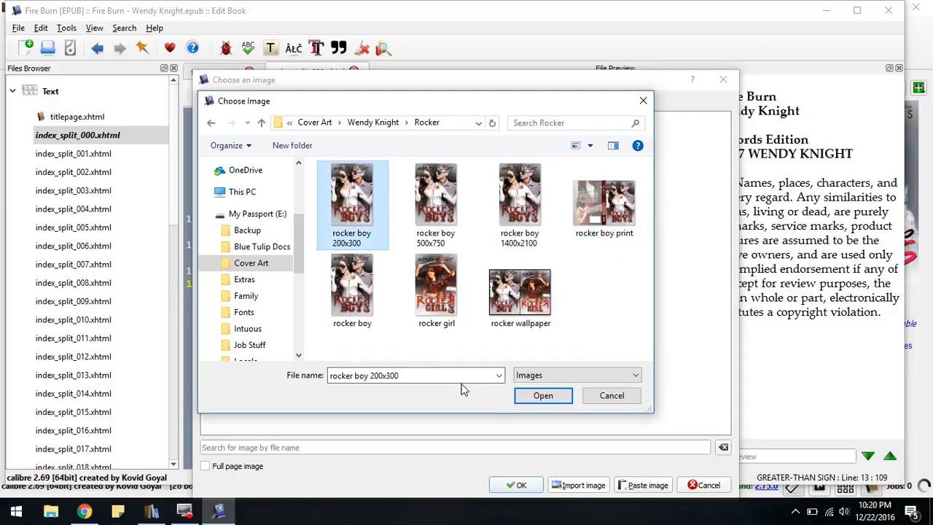
{"action": "left_click", "coordinate": [545, 400]}
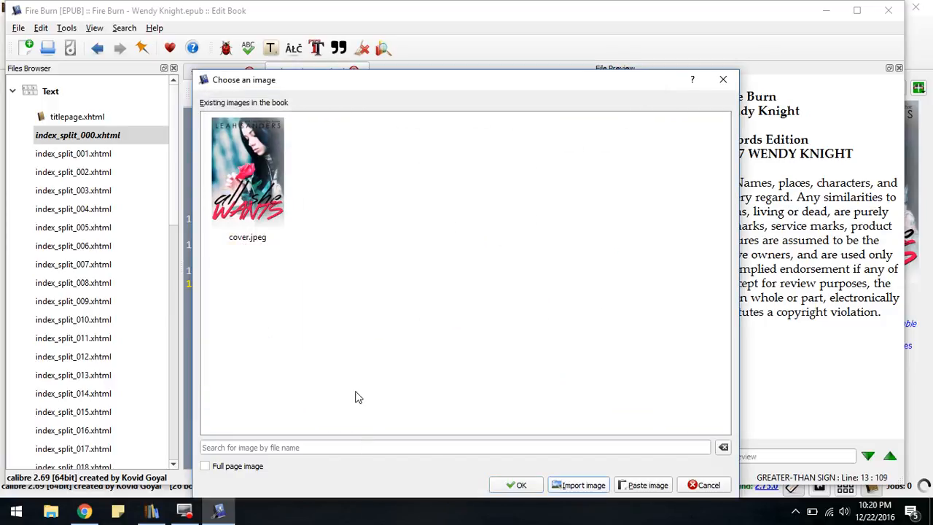
{"action": "left_click", "coordinate": [466, 352]}
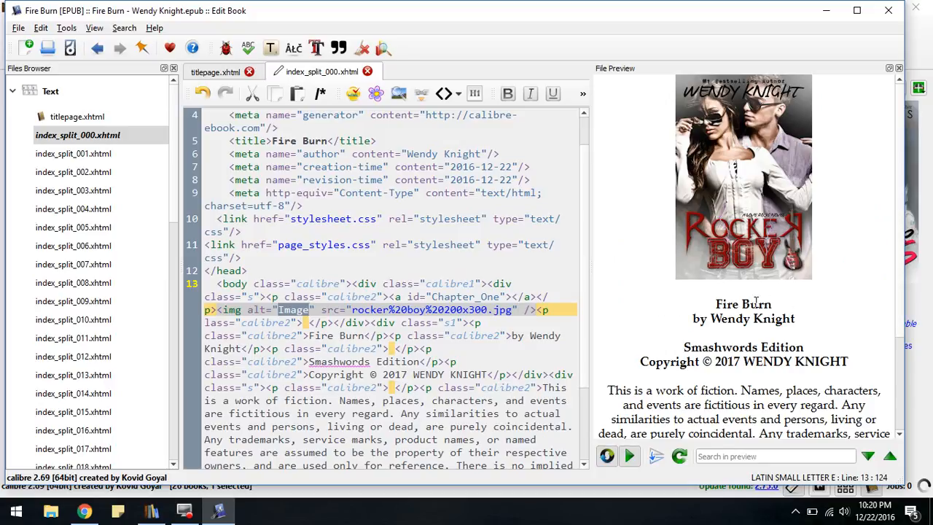
{"action": "scroll", "coordinate": [751, 298], "scroll_direction": "down", "scroll_amount": 3}
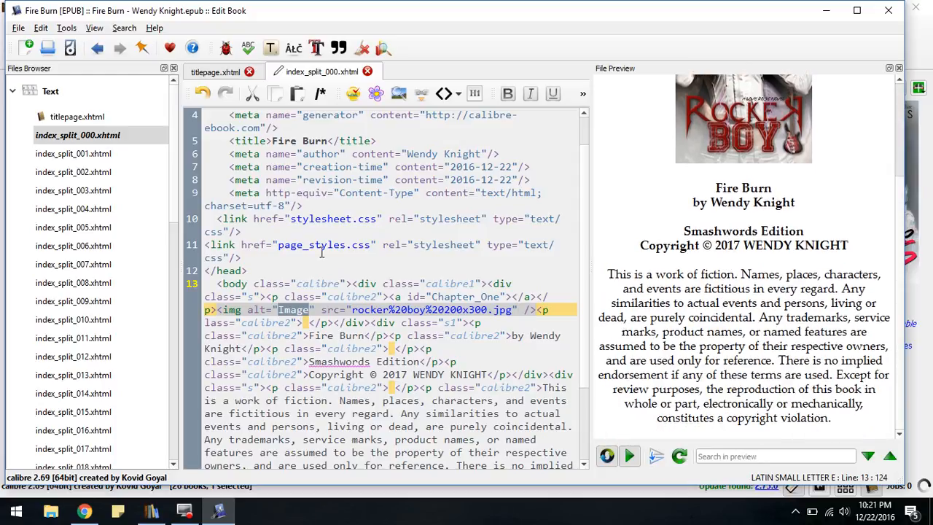
Rename index_split_000.xhtml as copyright, keeping the .xhtml extension.
{"action": "left_click", "coordinate": [75, 136]}
{"action": "right_click", "coordinate": [76, 135]}
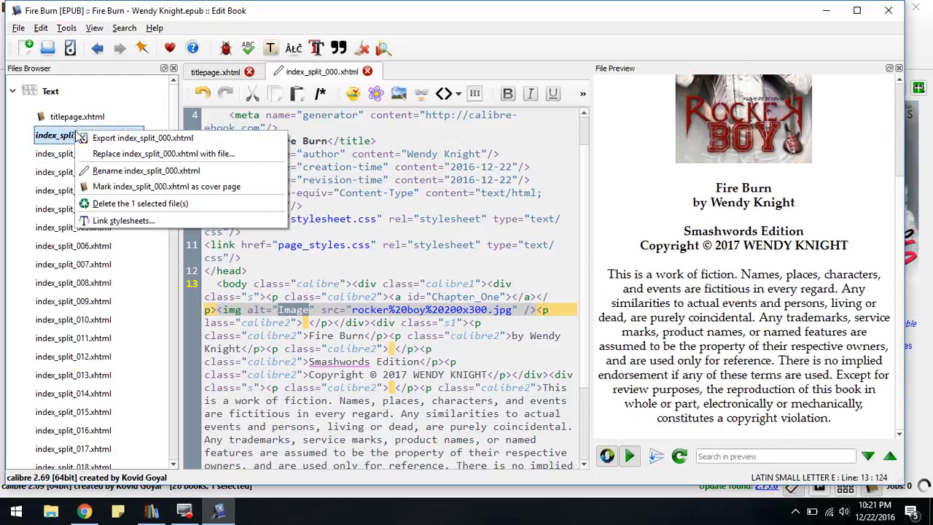
{"action": "left_click", "coordinate": [117, 171]}
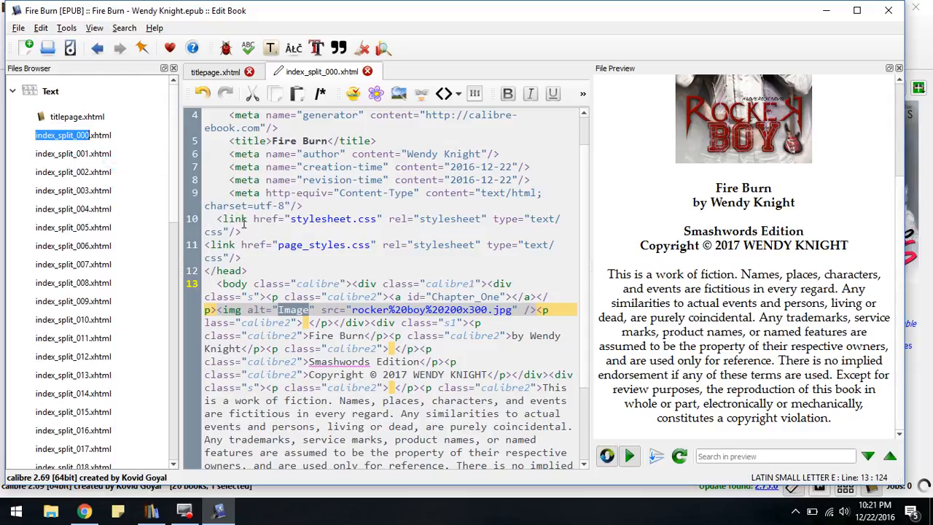
{"action": "type", "text": "copyright"}
{"action": "key", "text": "Return"}
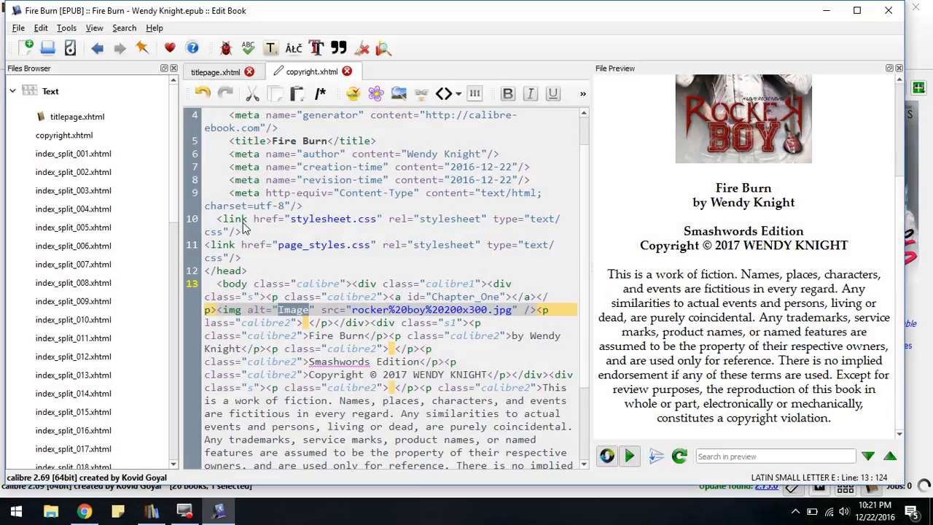
Open index_split_001.xhtml and the dedication page index_split_002.xhtml, and rename the dedication file as dedi.
{"action": "double_click", "coordinate": [78, 154]}
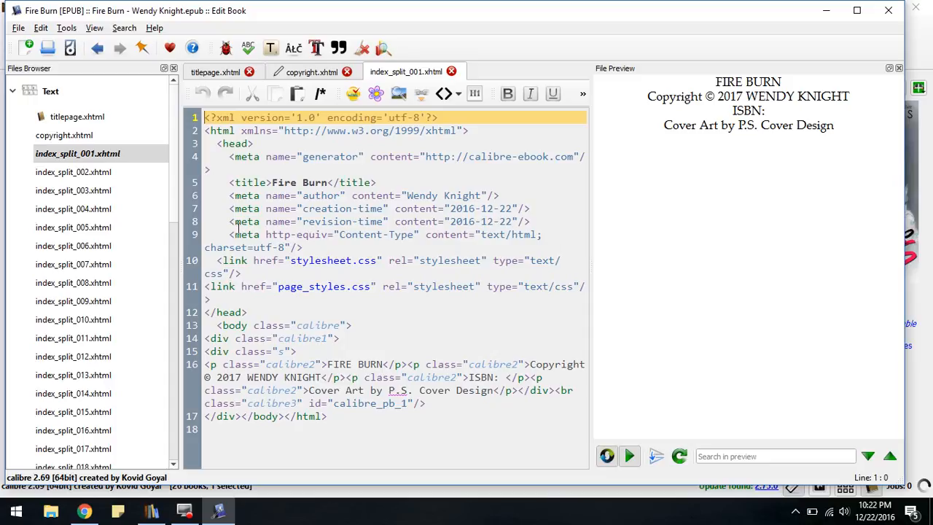
{"action": "double_click", "coordinate": [72, 172]}
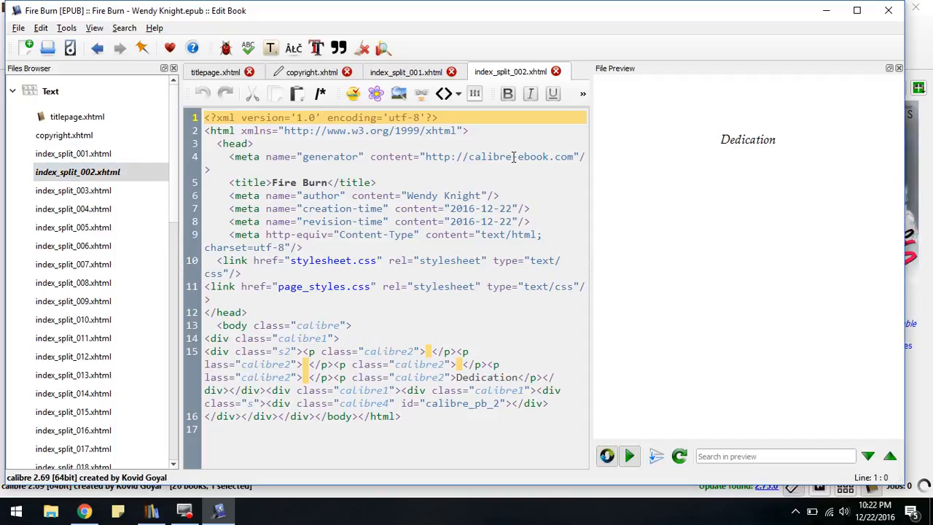
{"action": "right_click", "coordinate": [86, 175]}
{"action": "left_click", "coordinate": [125, 209]}
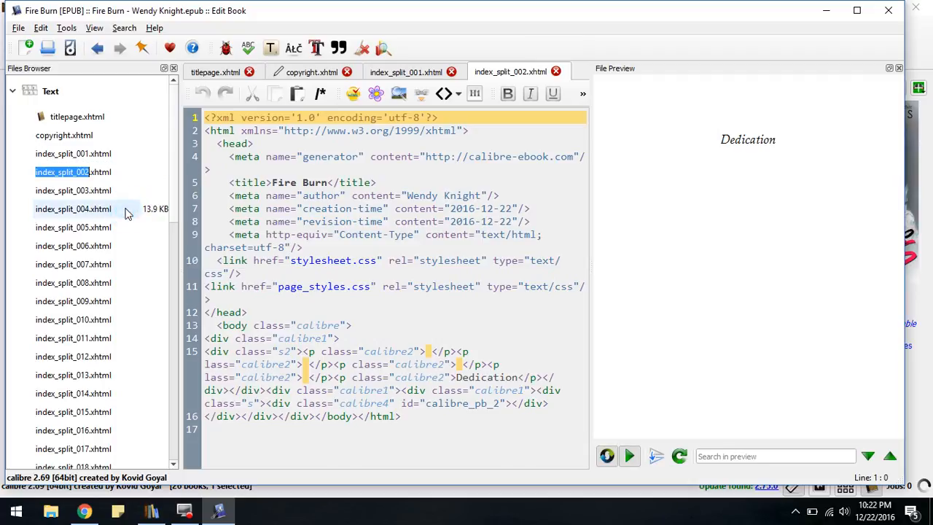
{"action": "type", "text": "dedi"}
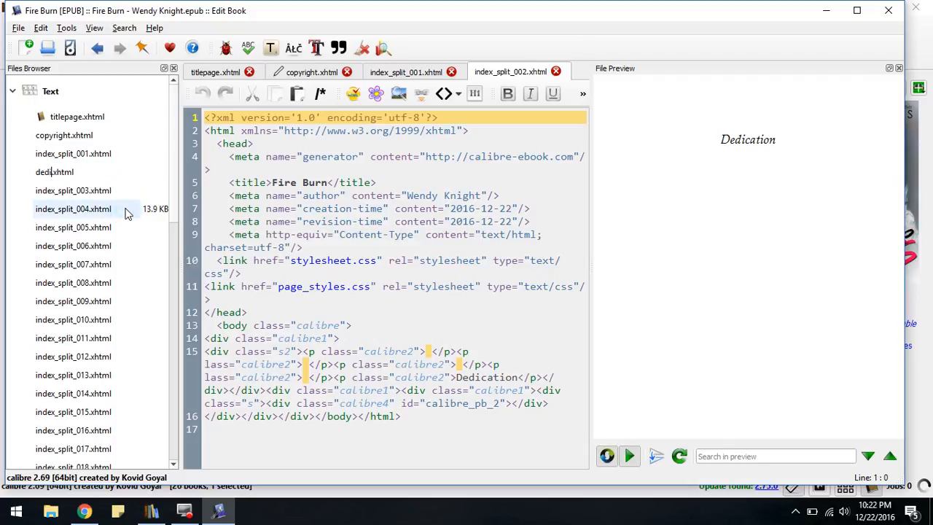
{"action": "key", "text": "Return"}
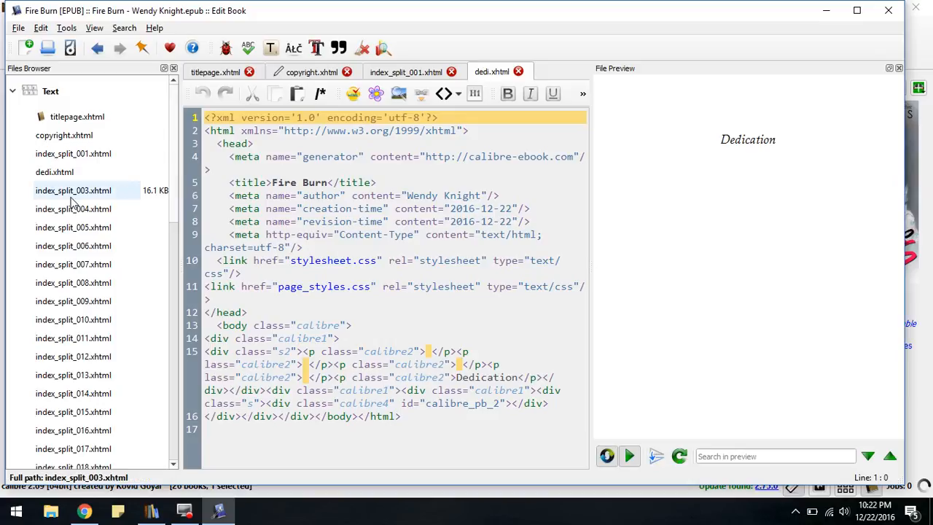
Open index_split_003.xhtml, the Chapter One file, and rename it as 1.
{"action": "double_click", "coordinate": [71, 196]}
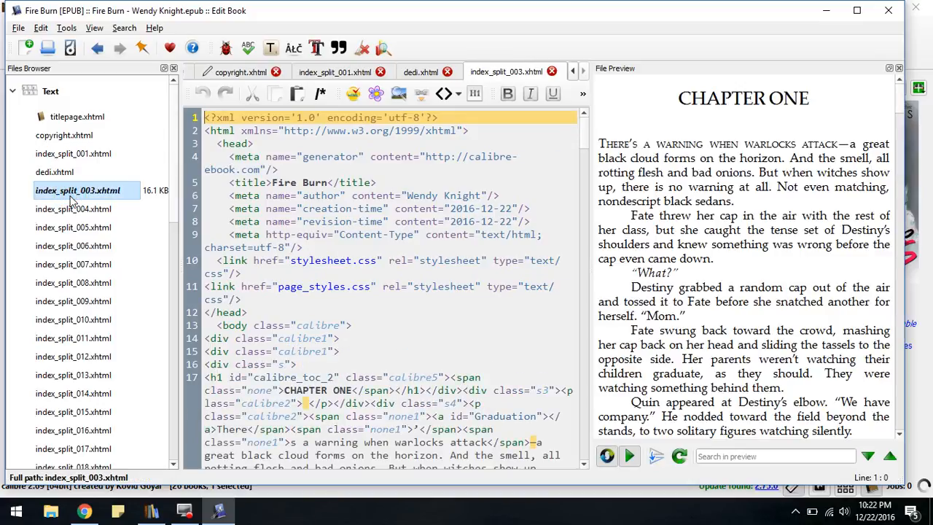
{"action": "right_click", "coordinate": [70, 191]}
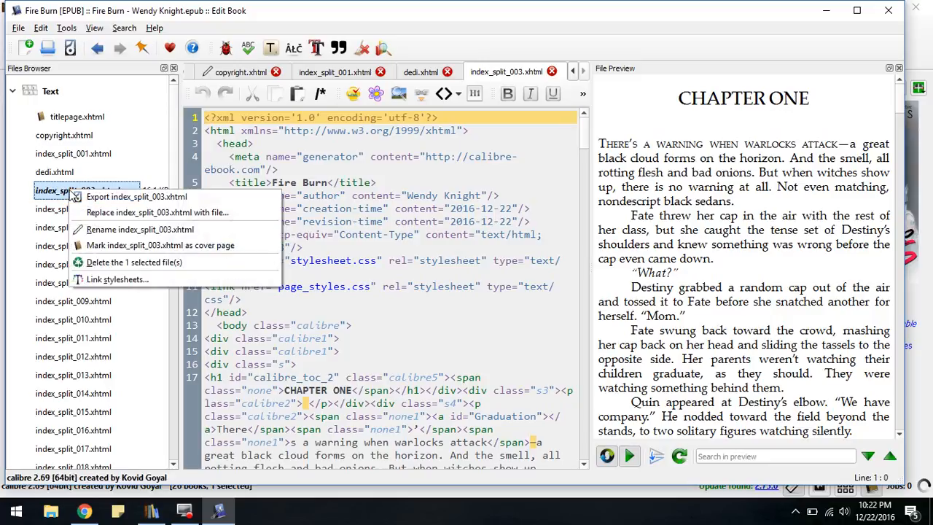
{"action": "left_click", "coordinate": [94, 231]}
{"action": "type", "text": "1"}
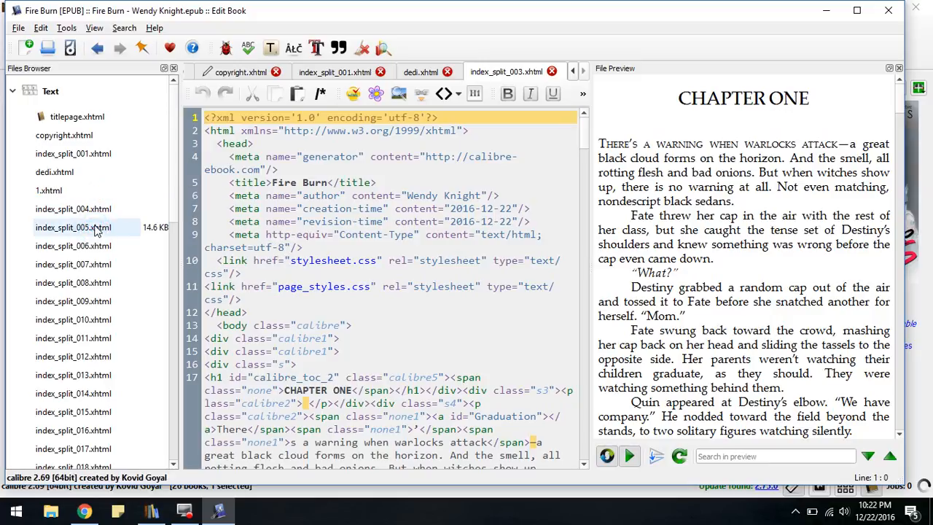
{"action": "key", "text": "Return"}
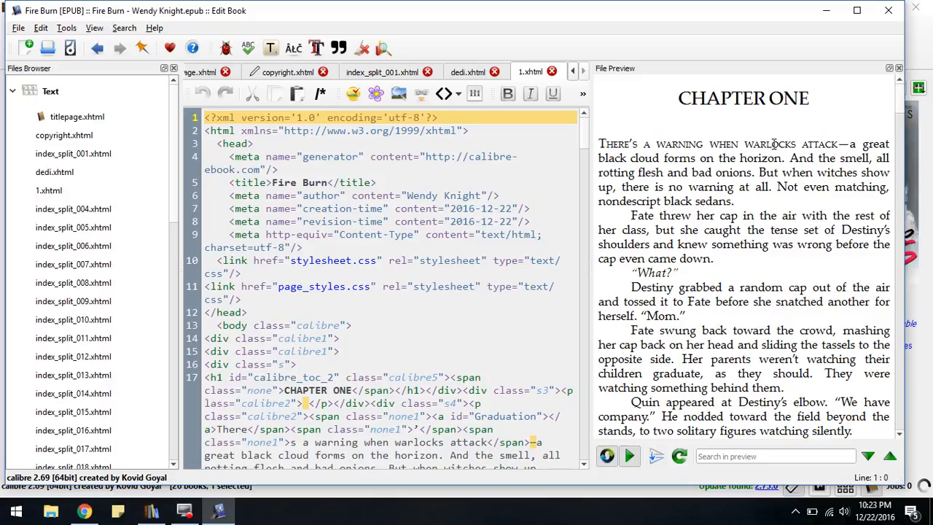
Review the Chapter One text in the file preview through to the end of the chapter.
{"action": "scroll", "coordinate": [815, 201], "scroll_direction": "down", "scroll_amount": 2}
{"action": "scroll", "coordinate": [815, 201], "scroll_direction": "down", "scroll_amount": 8}
{"action": "scroll", "coordinate": [815, 201], "scroll_direction": "down", "scroll_amount": 8}
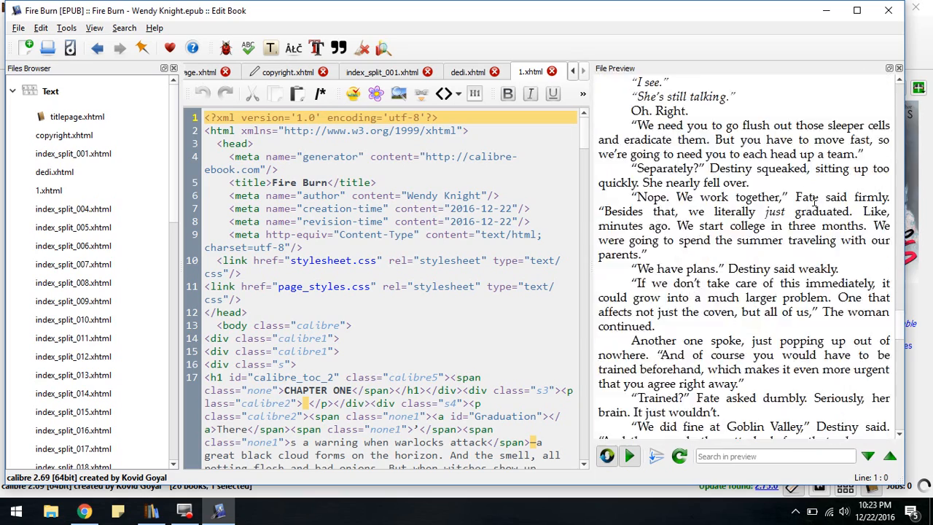
{"action": "scroll", "coordinate": [814, 202], "scroll_direction": "down", "scroll_amount": 8}
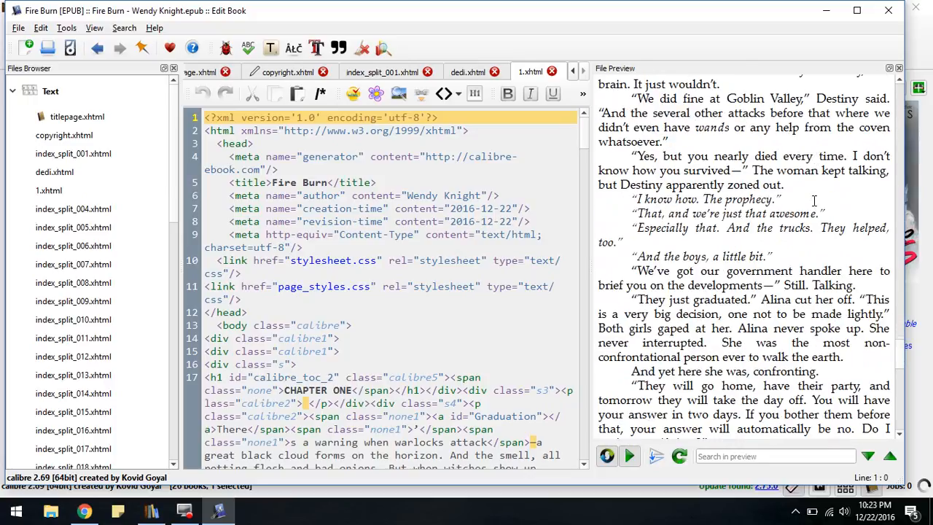
{"action": "scroll", "coordinate": [814, 201], "scroll_direction": "down", "scroll_amount": 8}
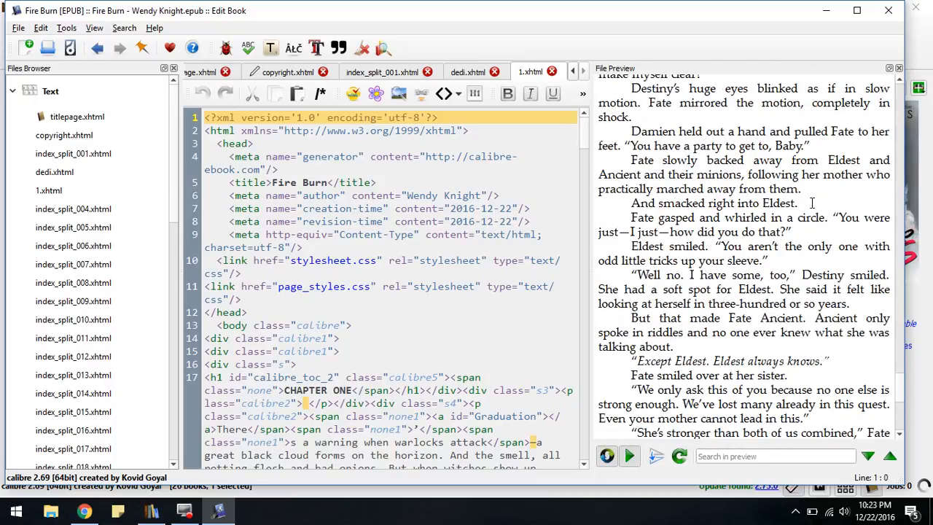
{"action": "scroll", "coordinate": [814, 202], "scroll_direction": "down", "scroll_amount": 3}
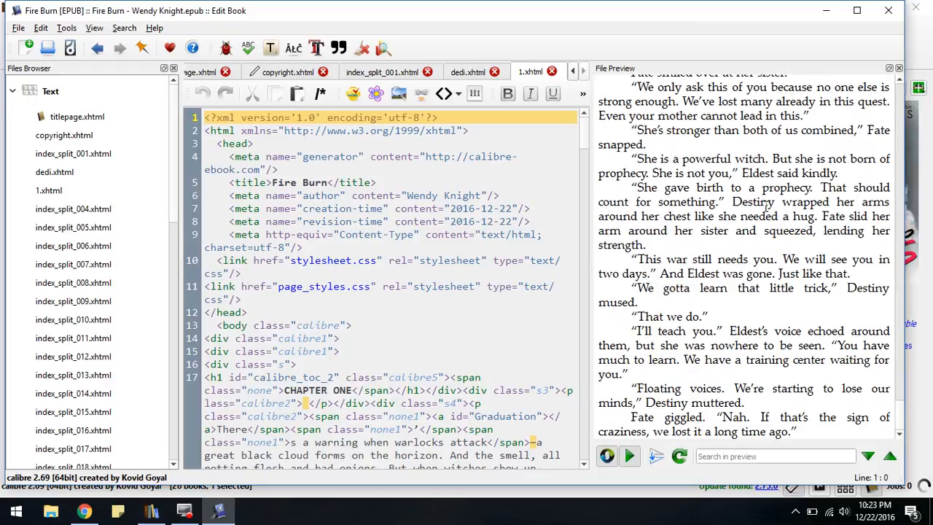
Open index_split_004.xhtml, the Chapter Two file, and rename it as 2.
{"action": "double_click", "coordinate": [75, 209]}
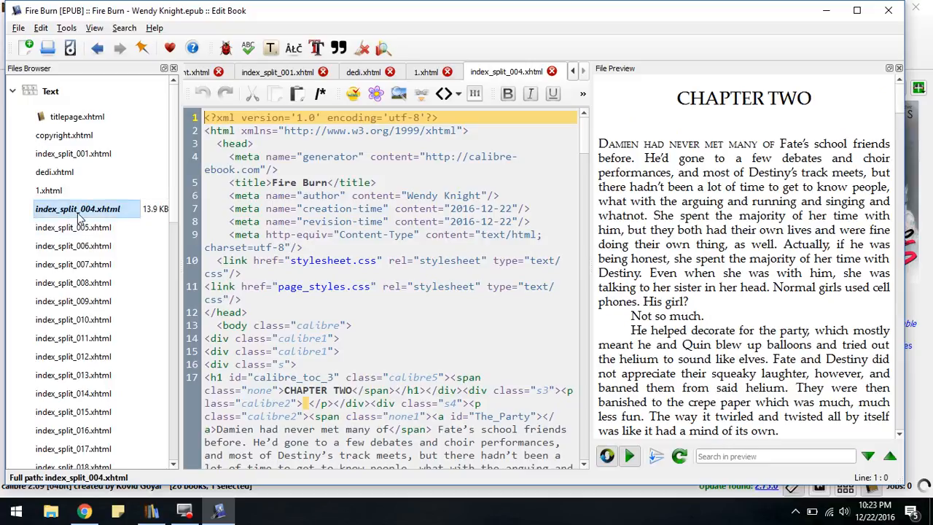
{"action": "right_click", "coordinate": [67, 208]}
{"action": "left_click", "coordinate": [102, 246]}
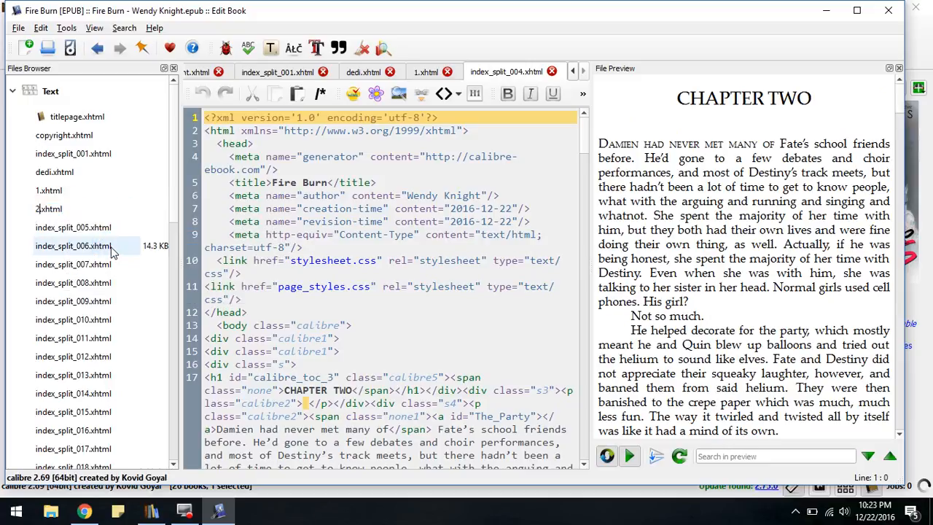
{"action": "key", "text": "Return"}
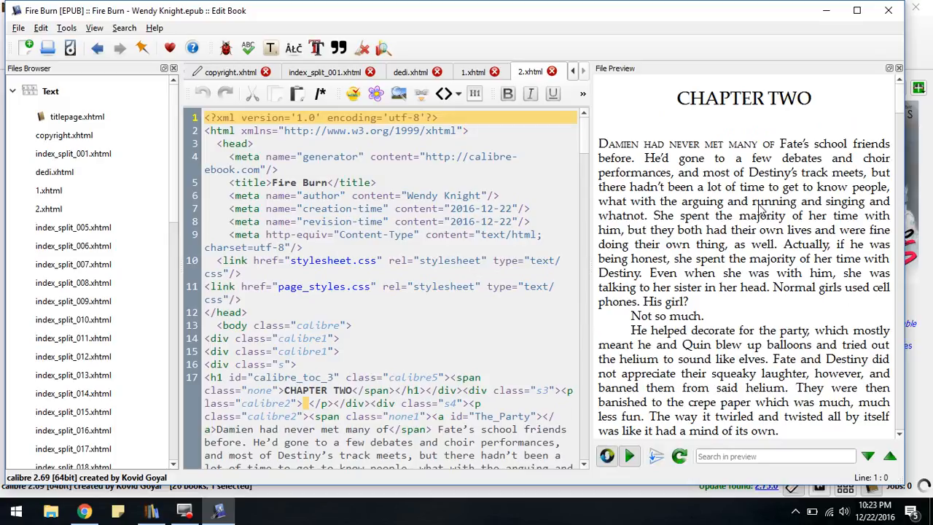
Review the Chapter Two text in the file preview through to the end of the chapter.
{"action": "scroll", "coordinate": [758, 207], "scroll_direction": "down", "scroll_amount": 8}
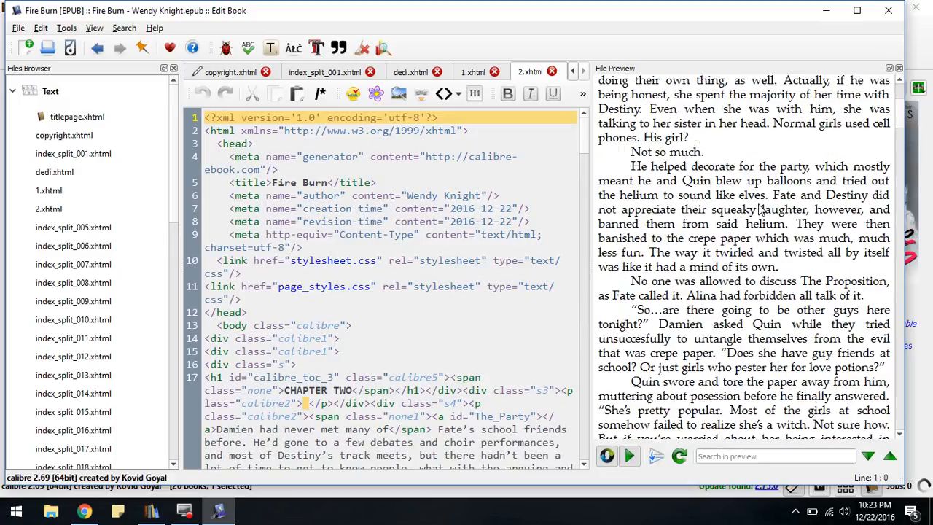
{"action": "scroll", "coordinate": [758, 208], "scroll_direction": "down", "scroll_amount": 15}
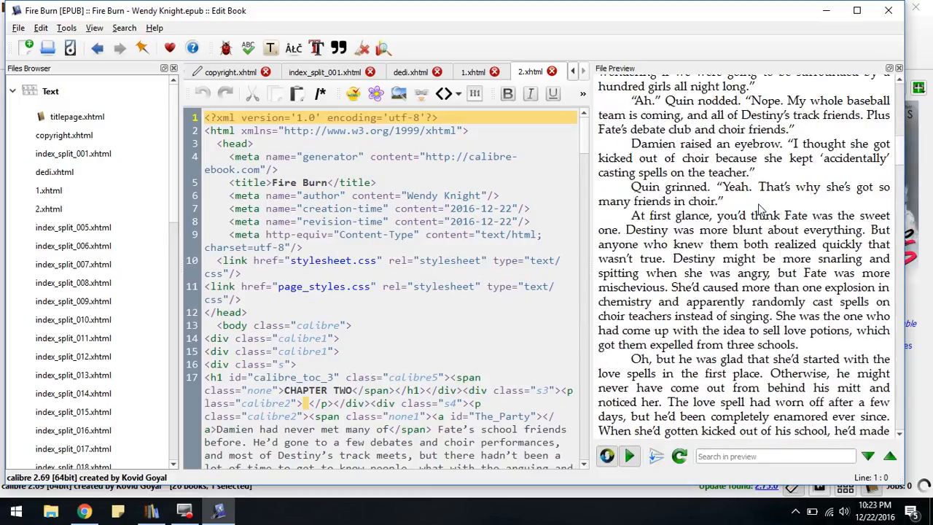
{"action": "scroll", "coordinate": [758, 209], "scroll_direction": "down", "scroll_amount": 15}
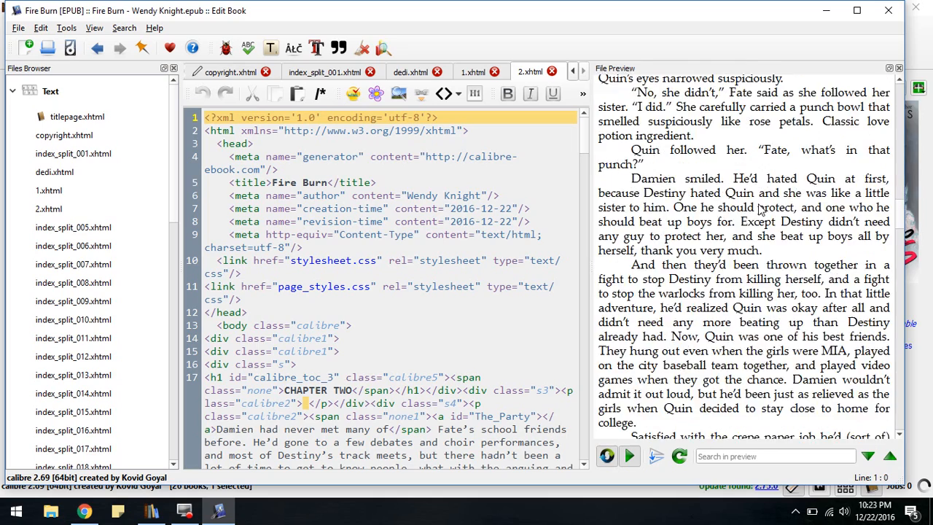
{"action": "scroll", "coordinate": [761, 209], "scroll_direction": "down", "scroll_amount": 15}
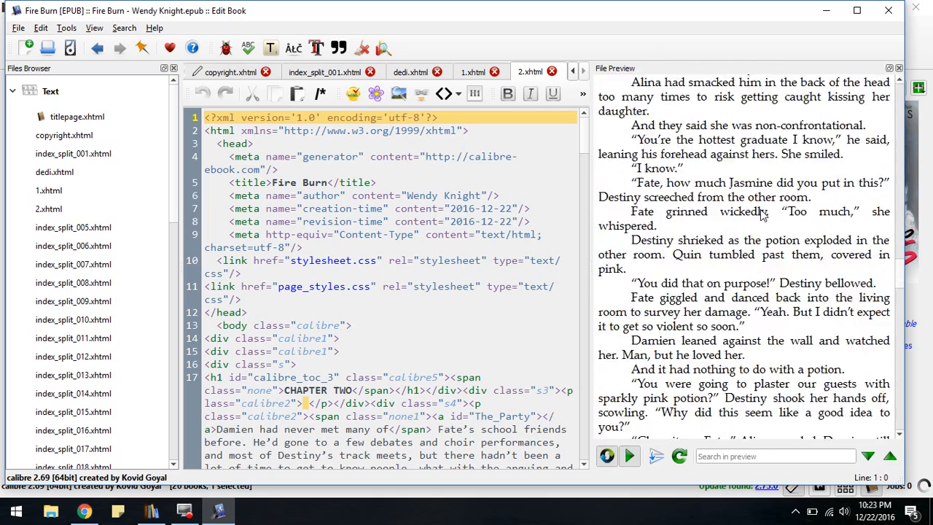
{"action": "scroll", "coordinate": [761, 213], "scroll_direction": "down", "scroll_amount": 15}
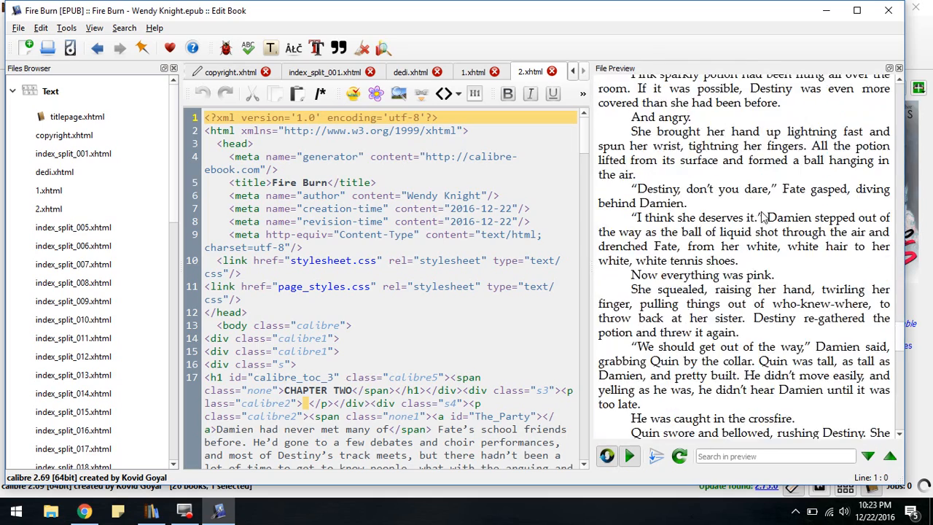
{"action": "scroll", "coordinate": [763, 216], "scroll_direction": "down", "scroll_amount": 15}
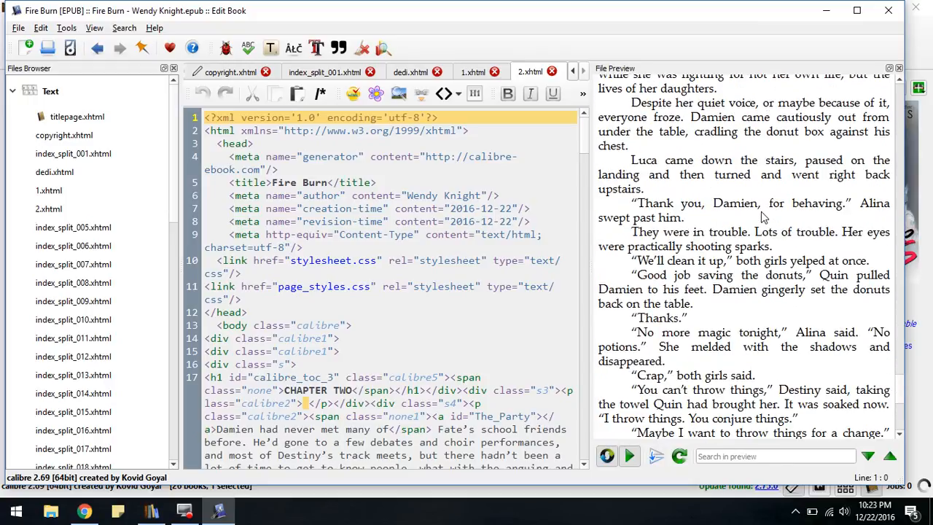
{"action": "scroll", "coordinate": [763, 216], "scroll_direction": "down", "scroll_amount": 1}
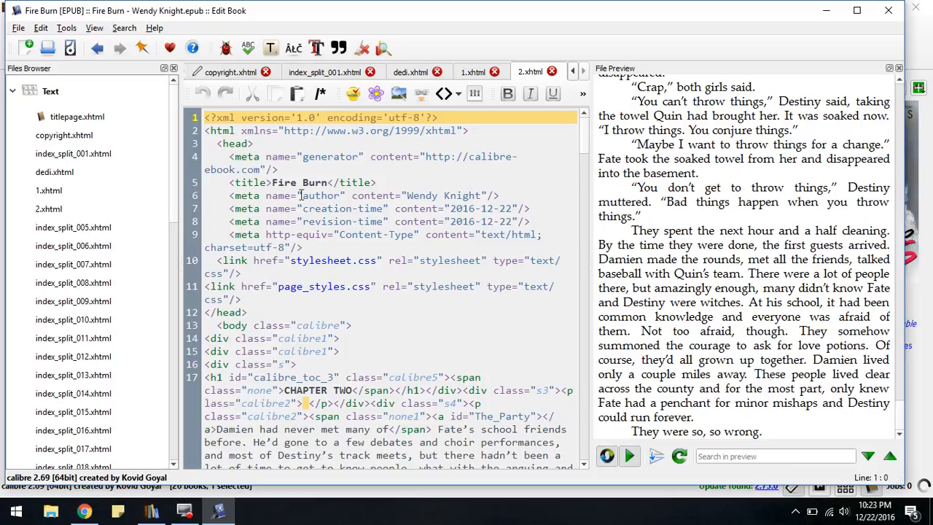
Open index_split_005.xhtml, the Chapter Three file, and rename it as 3.
{"action": "double_click", "coordinate": [77, 228]}
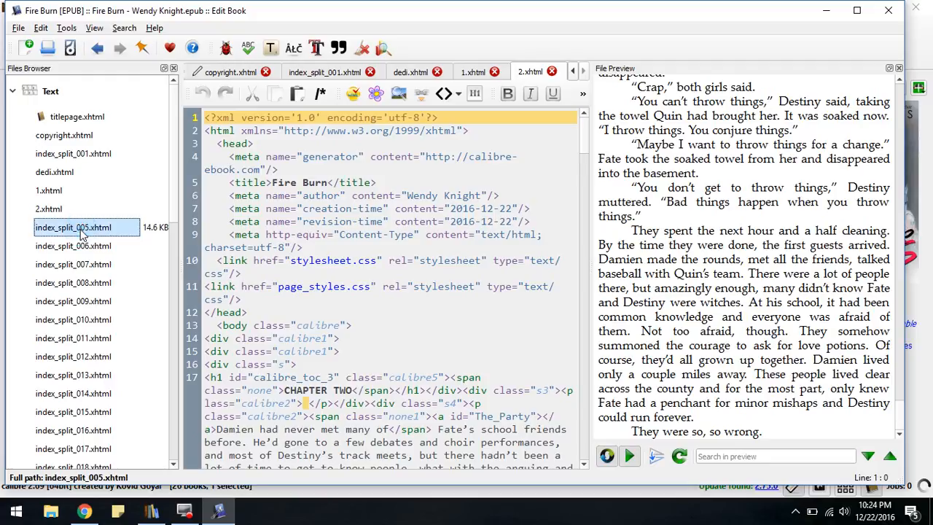
{"action": "right_click", "coordinate": [82, 231]}
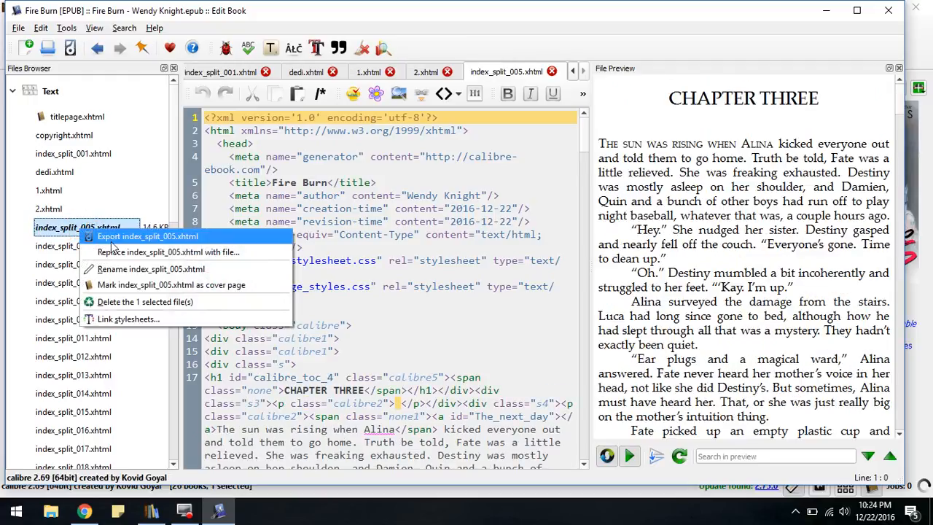
{"action": "left_click", "coordinate": [119, 270]}
{"action": "key", "text": "Return"}
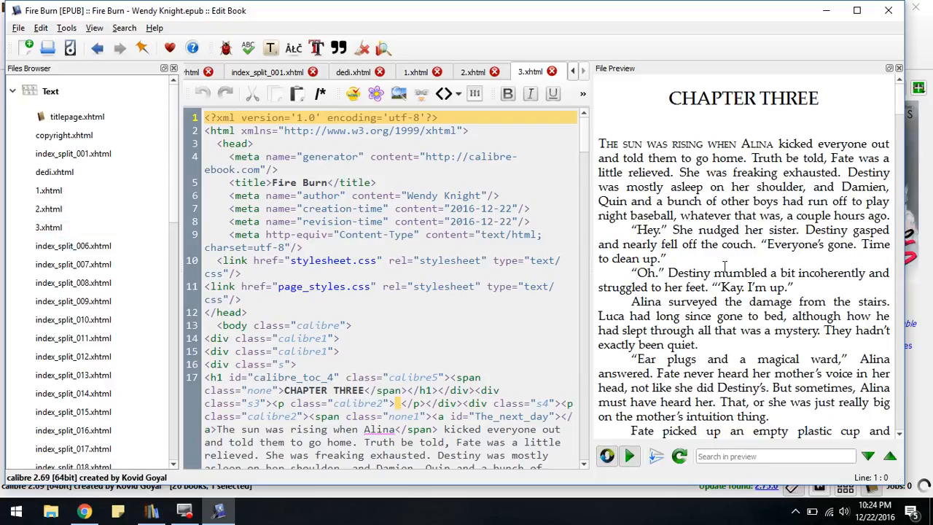
Review the Chapter Three text in the file preview through to the end of the chapter.
{"action": "scroll", "coordinate": [721, 266], "scroll_direction": "down", "scroll_amount": 3}
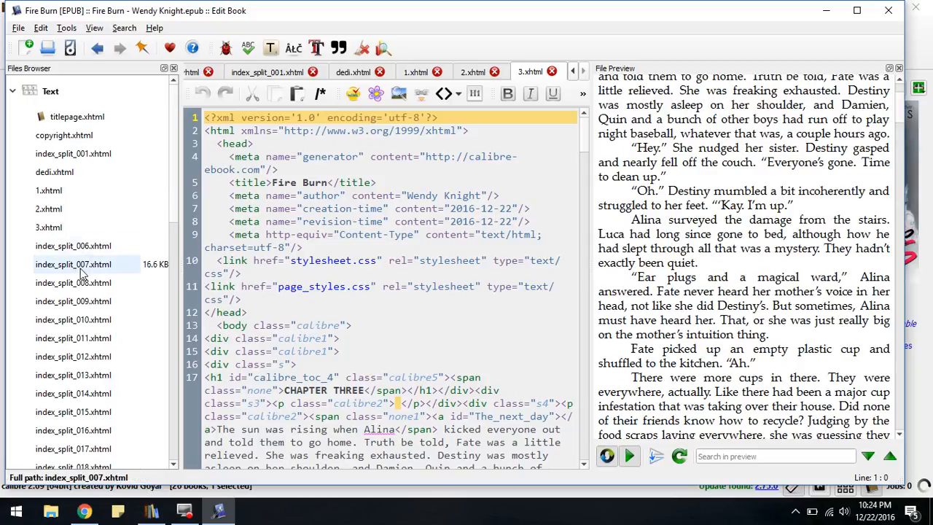
{"action": "scroll", "coordinate": [678, 175], "scroll_direction": "down", "scroll_amount": 3}
{"action": "scroll", "coordinate": [678, 173], "scroll_direction": "down", "scroll_amount": 15}
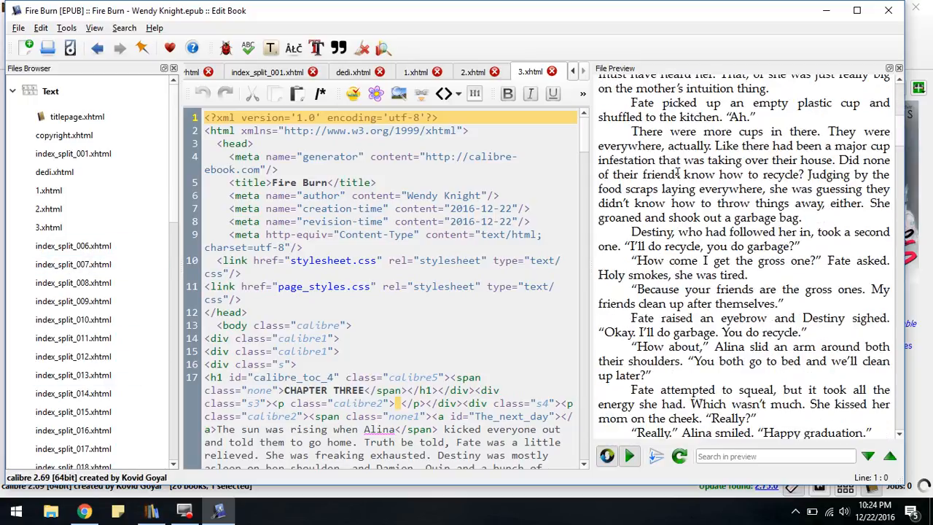
{"action": "scroll", "coordinate": [680, 206], "scroll_direction": "down", "scroll_amount": 20}
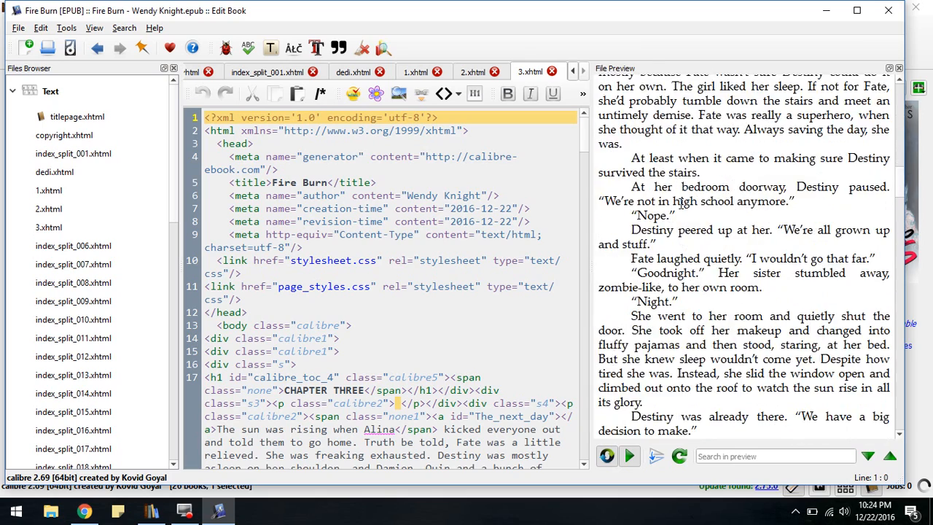
{"action": "scroll", "coordinate": [680, 208], "scroll_direction": "down", "scroll_amount": 20}
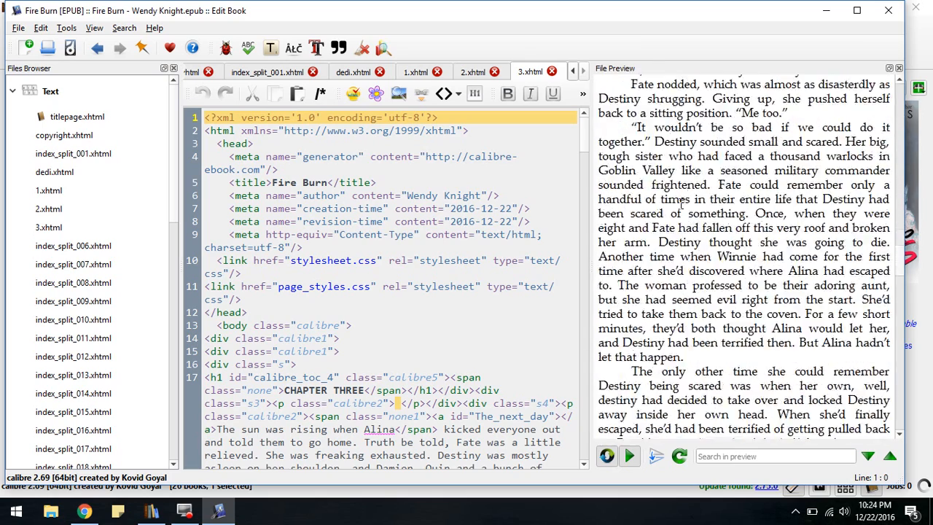
{"action": "scroll", "coordinate": [680, 202], "scroll_direction": "down", "scroll_amount": 20}
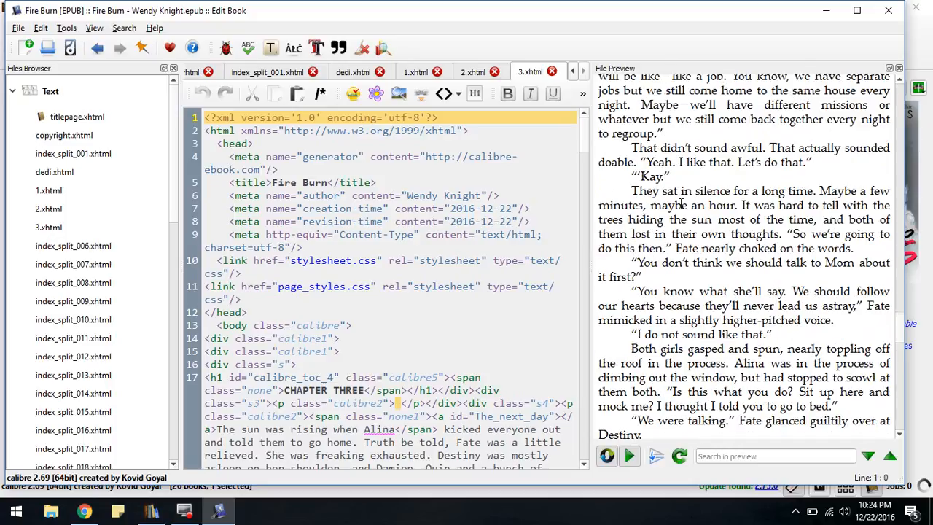
{"action": "scroll", "coordinate": [680, 204], "scroll_direction": "down", "scroll_amount": 15}
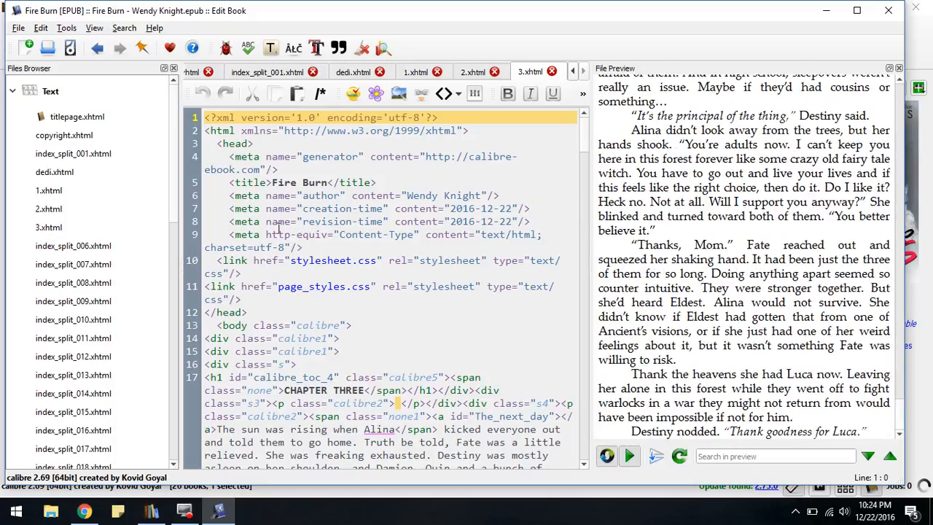
Open index_split_006.xhtml, the Chapter Four file, and rename it as 4.
{"action": "double_click", "coordinate": [68, 248]}
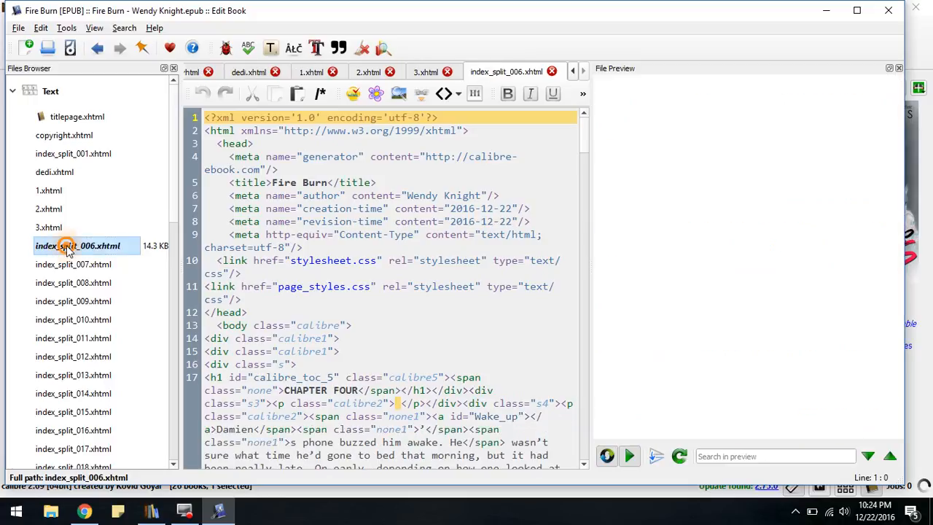
{"action": "right_click", "coordinate": [68, 250]}
{"action": "left_click", "coordinate": [99, 285]}
{"action": "type", "text": "4"}
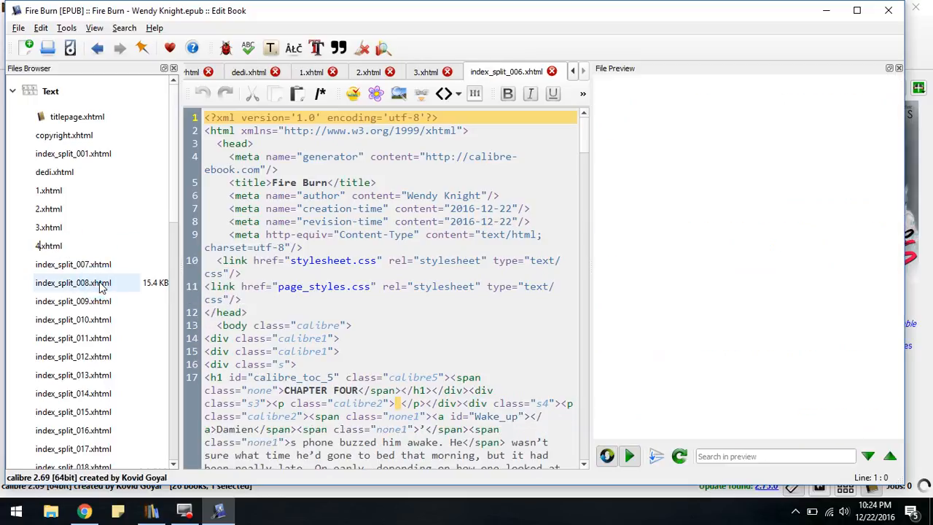
{"action": "key", "text": "Return"}
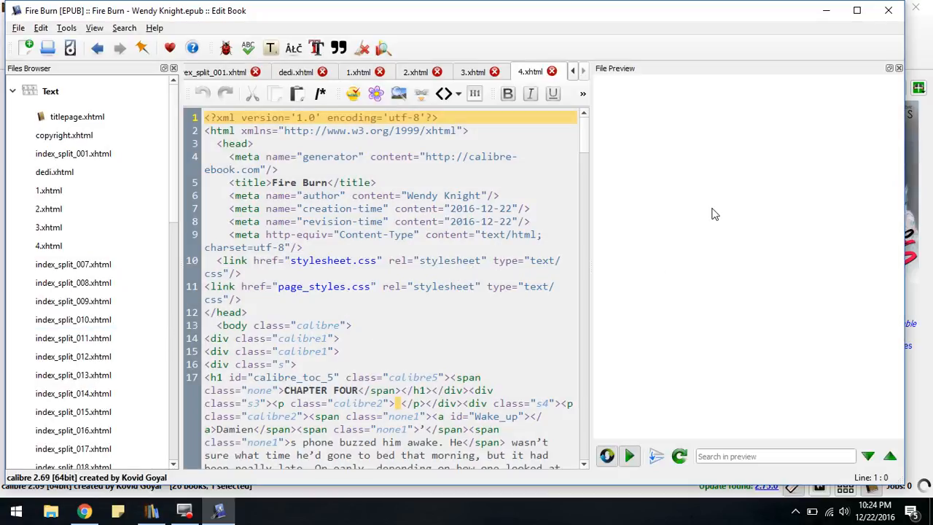
Find the **** scene break after “I’m on my way.” in Chapter Four and select its four asterisks in the code.
{"action": "scroll", "coordinate": [712, 198], "scroll_direction": "down", "scroll_amount": 10}
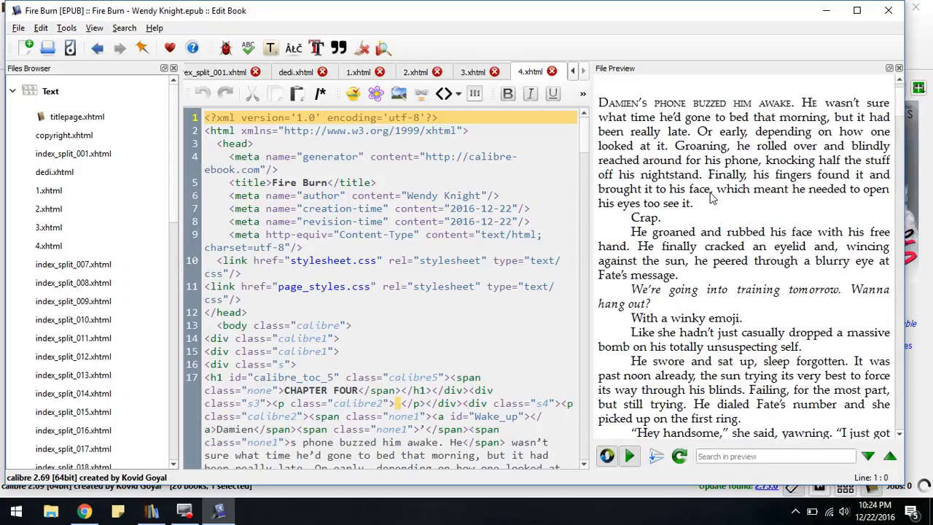
{"action": "scroll", "coordinate": [712, 198], "scroll_direction": "down", "scroll_amount": 12}
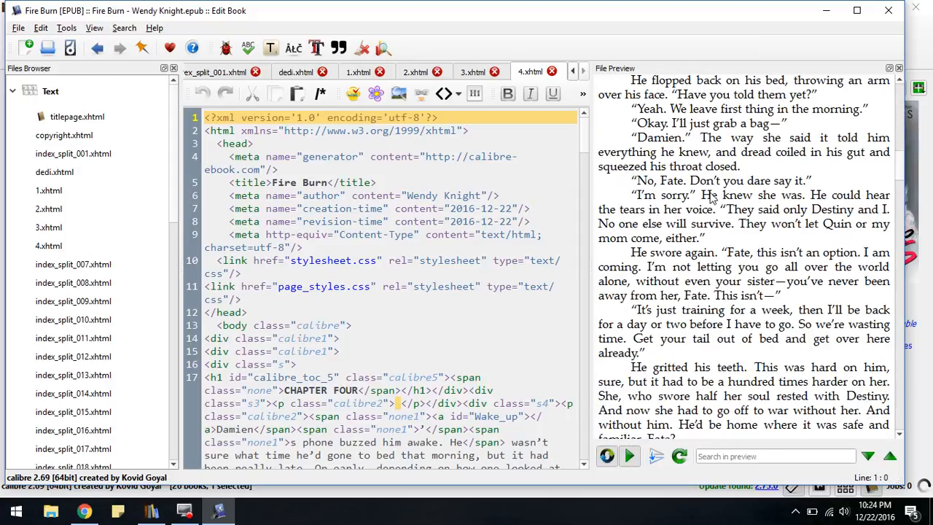
{"action": "scroll", "coordinate": [712, 199], "scroll_direction": "down", "scroll_amount": 6}
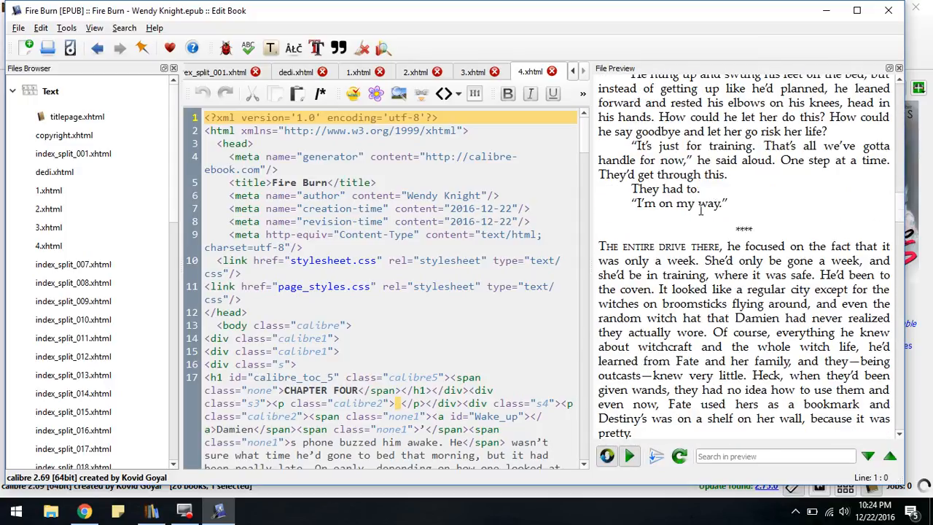
{"action": "left_click", "coordinate": [742, 228]}
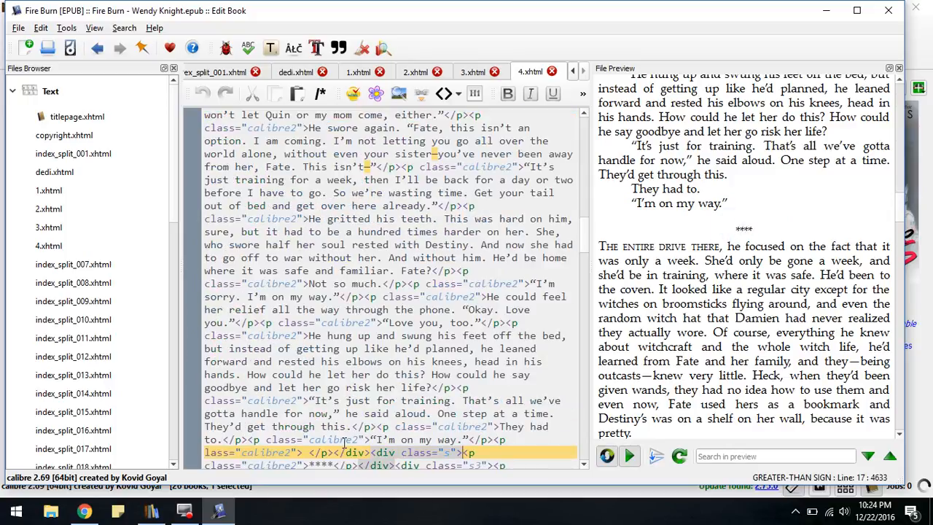
{"action": "scroll", "coordinate": [344, 444], "scroll_direction": "down", "scroll_amount": 2}
{"action": "left_click", "coordinate": [309, 387]}
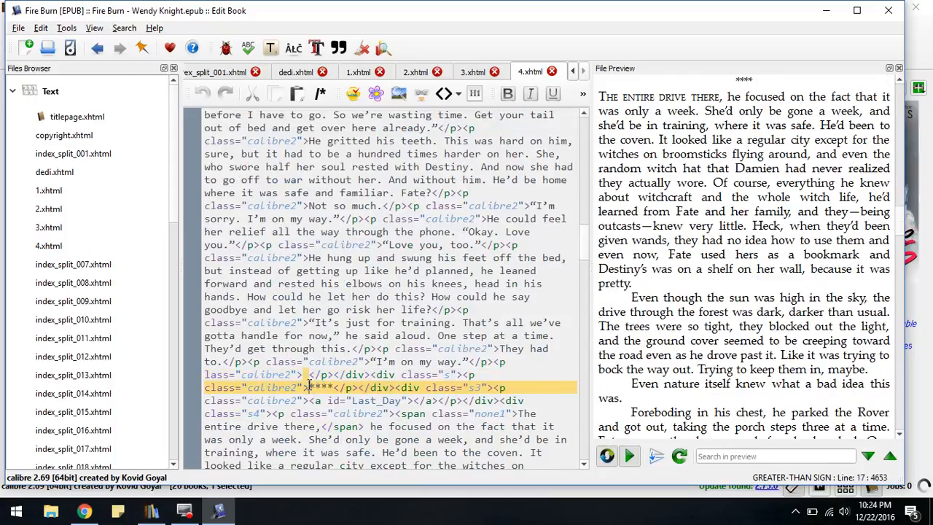
{"action": "left_click_drag", "start_coordinate": [310, 387], "coordinate": [332, 389]}
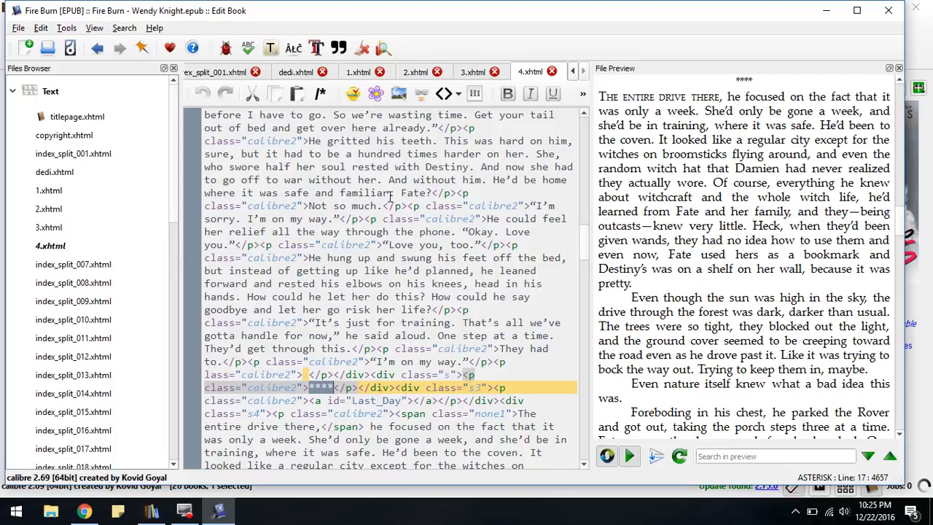
Replace the selected asterisks with the "decorative line small" image imported from the Promo Graphics folder.
{"action": "left_click", "coordinate": [397, 98]}
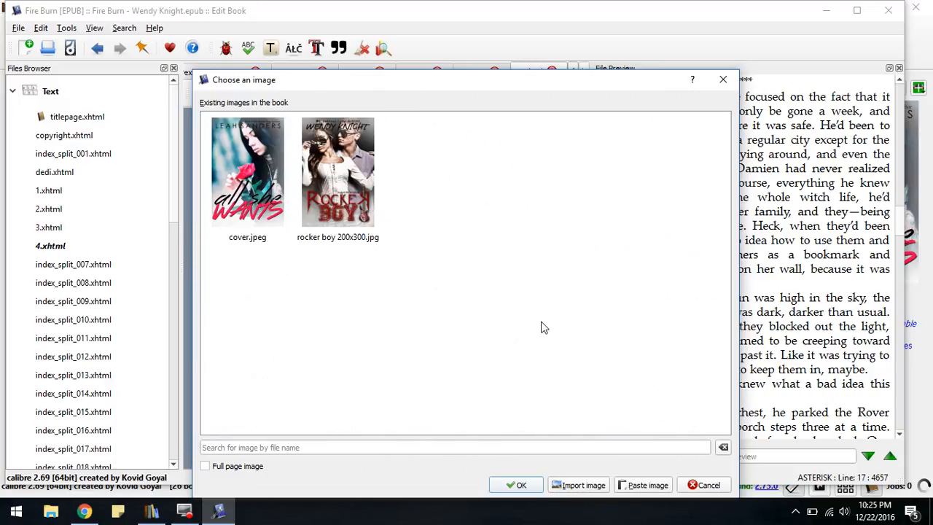
{"action": "left_click", "coordinate": [591, 485]}
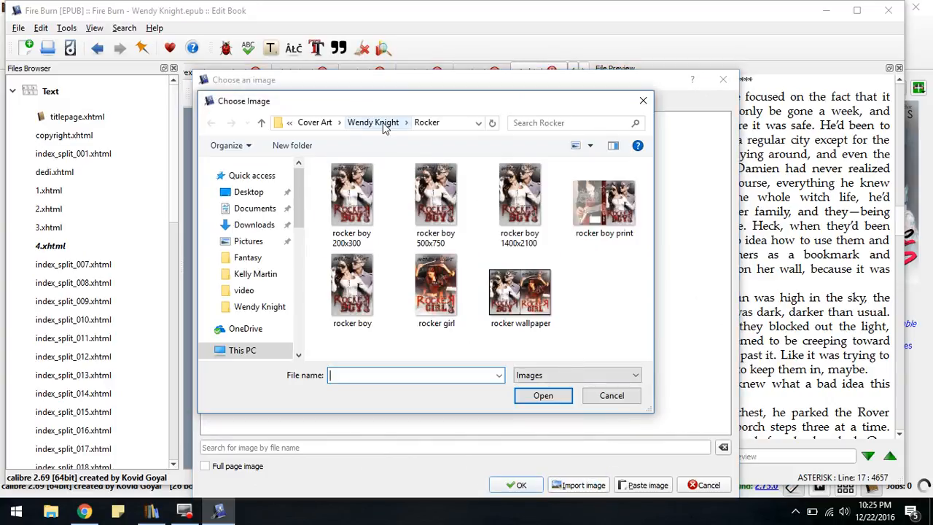
{"action": "left_click_drag", "start_coordinate": [301, 222], "coordinate": [308, 313]}
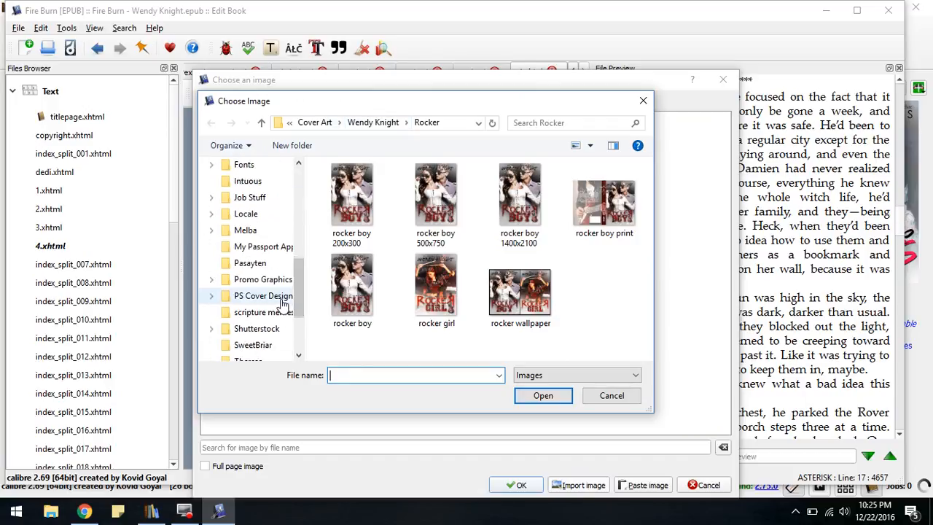
{"action": "left_click", "coordinate": [283, 303]}
{"action": "left_click", "coordinate": [266, 280]}
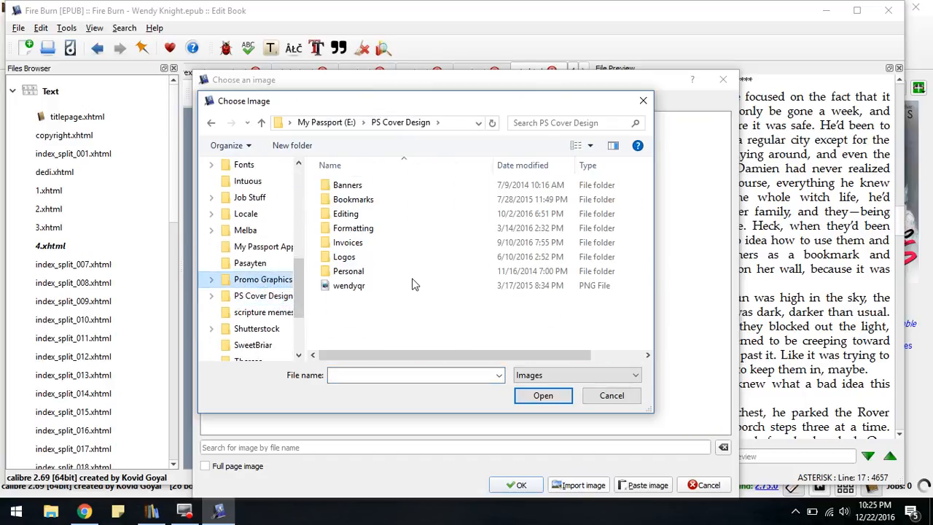
{"action": "scroll", "coordinate": [477, 276], "scroll_direction": "down", "scroll_amount": 10}
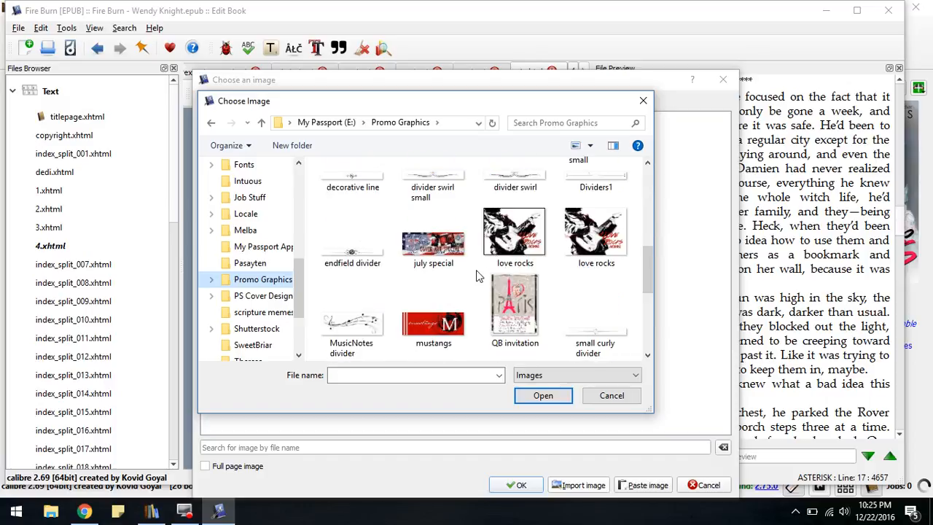
{"action": "scroll", "coordinate": [477, 276], "scroll_direction": "up", "scroll_amount": 1}
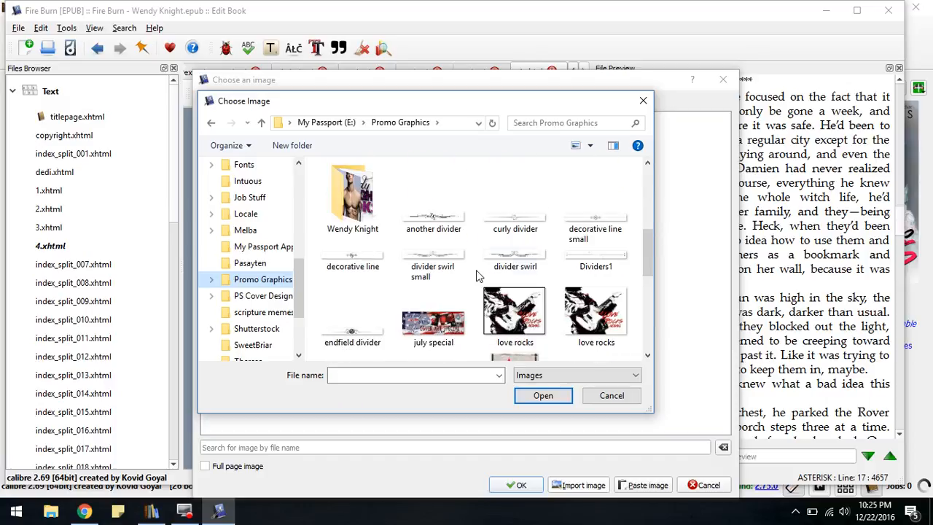
{"action": "left_click", "coordinate": [602, 235]}
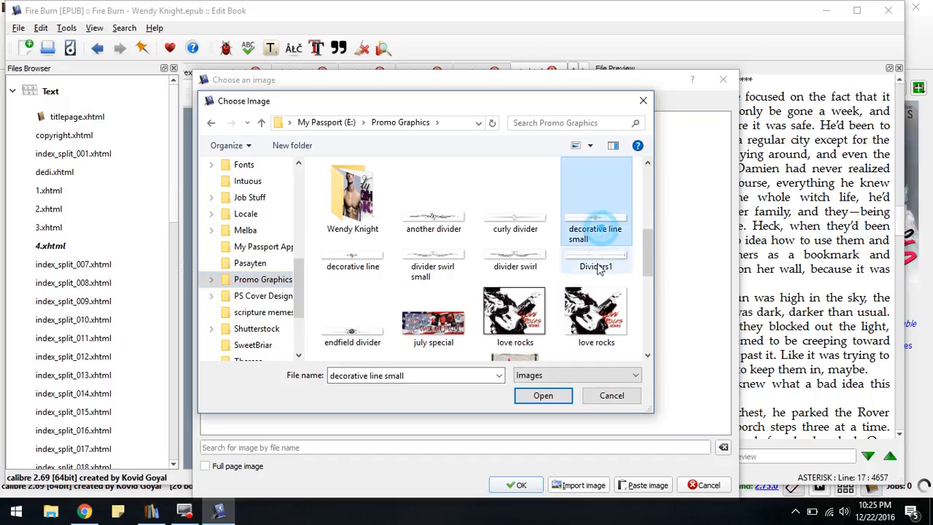
{"action": "left_click", "coordinate": [552, 399]}
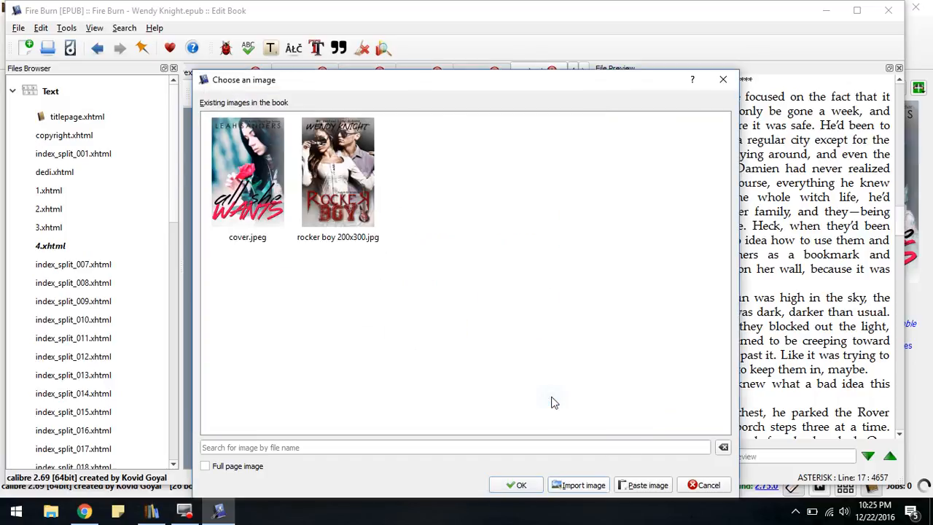
{"action": "left_click", "coordinate": [470, 354]}
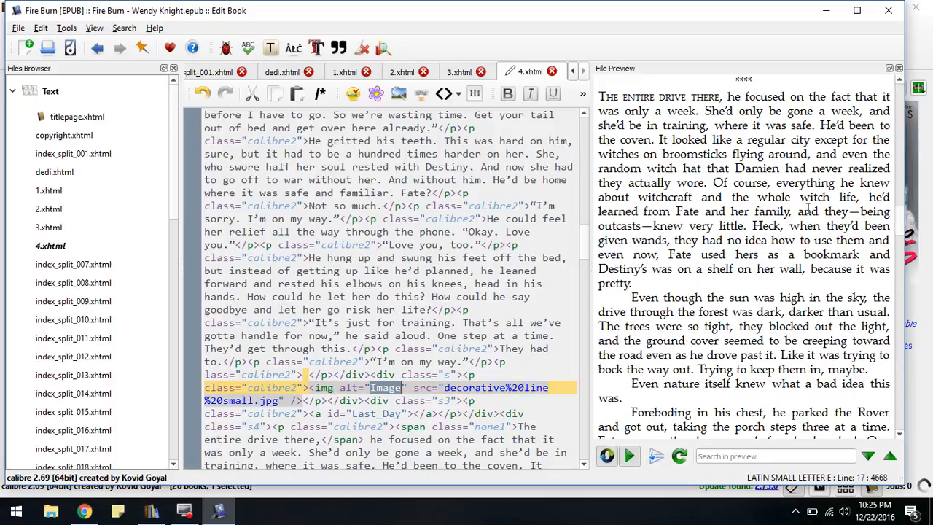
Check the scene-break image in the file preview and review the rest of Chapter Four through to its end.
{"action": "scroll", "coordinate": [804, 227], "scroll_direction": "up", "scroll_amount": 4}
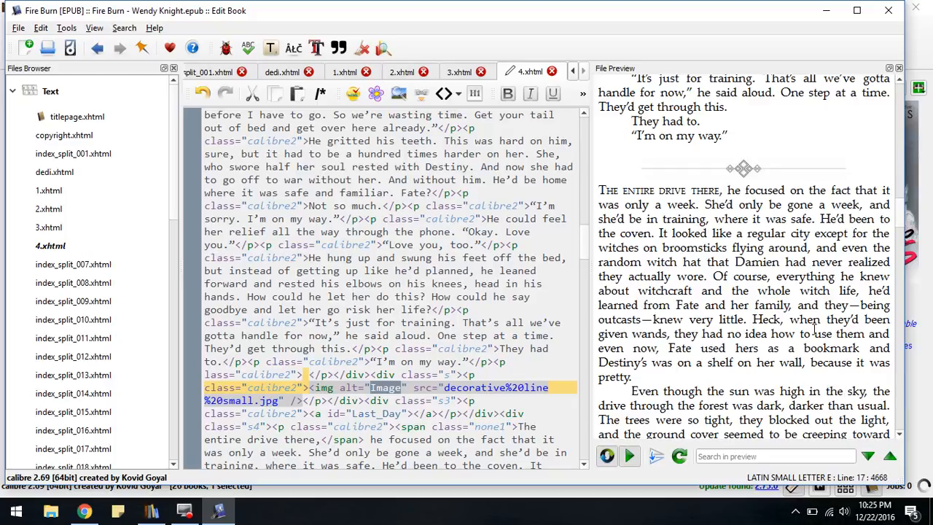
{"action": "scroll", "coordinate": [719, 383], "scroll_direction": "down", "scroll_amount": 6}
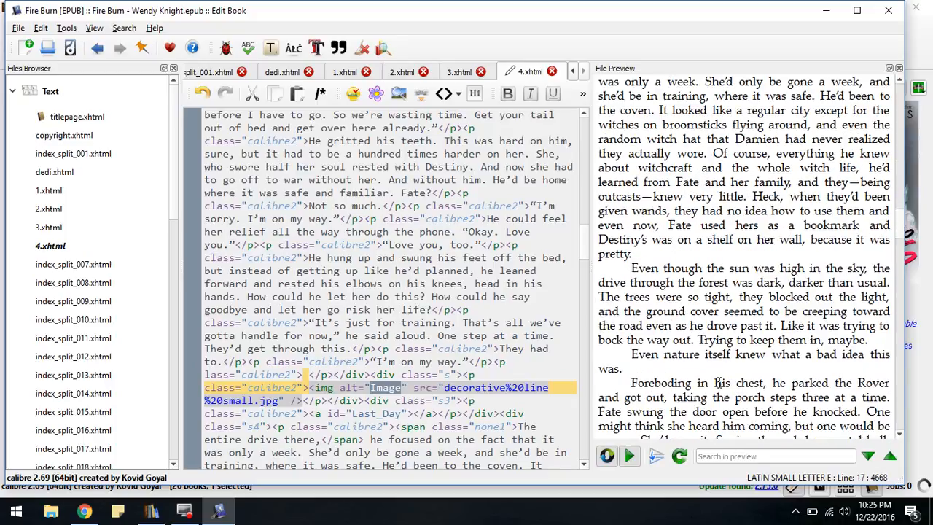
{"action": "scroll", "coordinate": [719, 383], "scroll_direction": "down", "scroll_amount": 9}
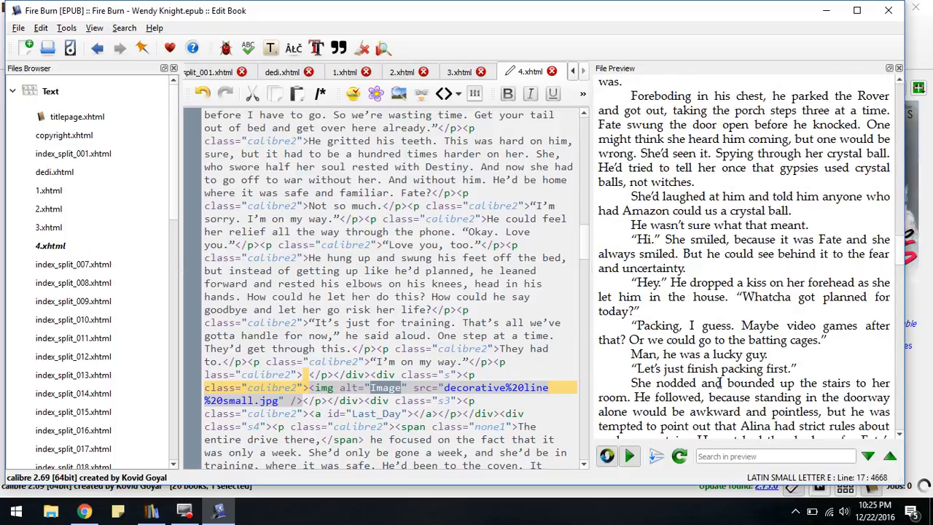
{"action": "scroll", "coordinate": [719, 383], "scroll_direction": "down", "scroll_amount": 10}
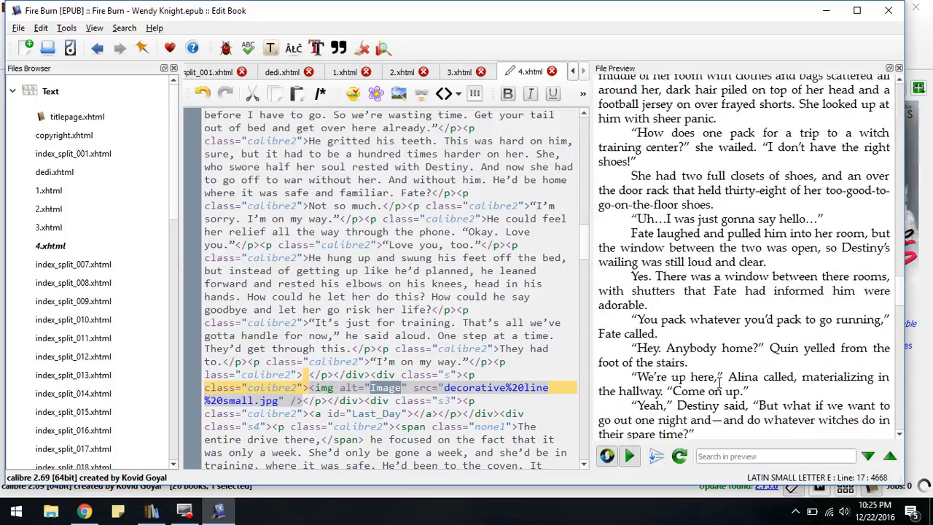
{"action": "scroll", "coordinate": [719, 383], "scroll_direction": "down", "scroll_amount": 10}
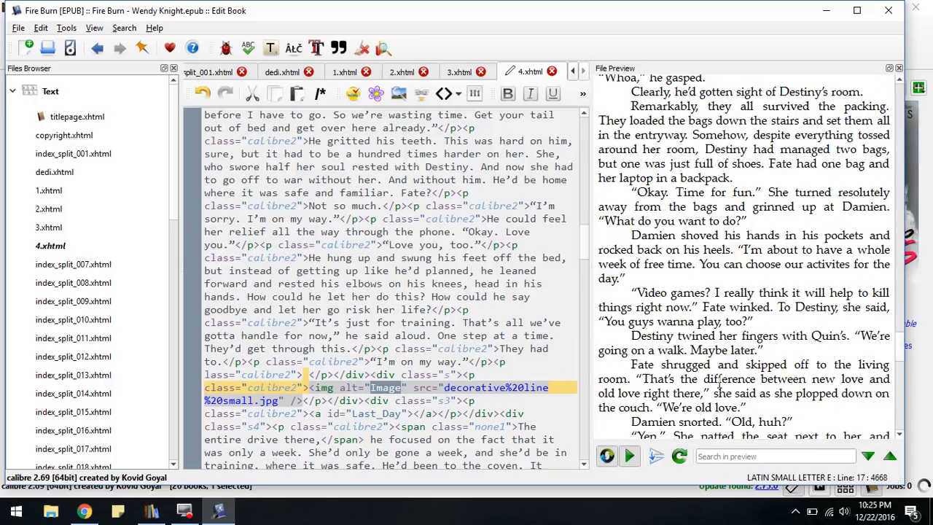
{"action": "scroll", "coordinate": [719, 382], "scroll_direction": "down", "scroll_amount": 10}
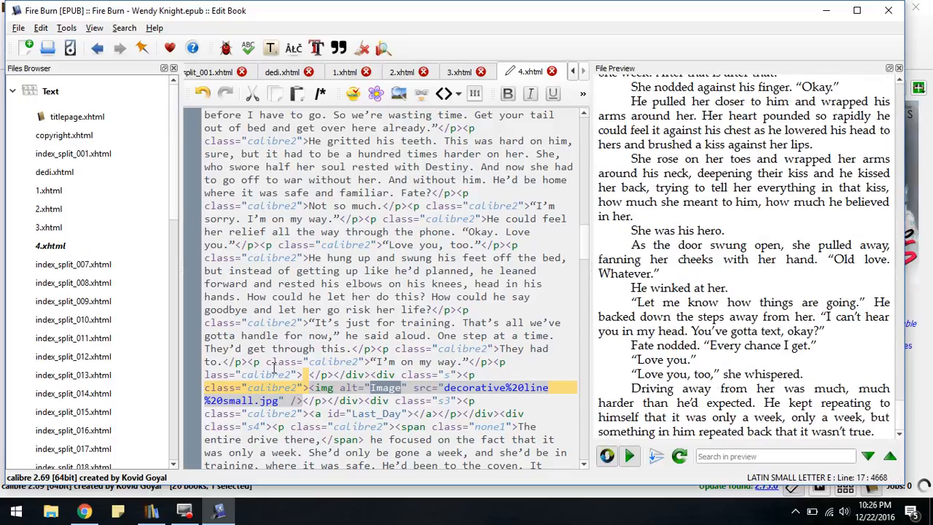
Open index_split_007.xhtml, the Chapter Five file, and rename it as 5.
{"action": "left_click", "coordinate": [65, 263]}
{"action": "double_click", "coordinate": [66, 265]}
{"action": "right_click", "coordinate": [66, 268]}
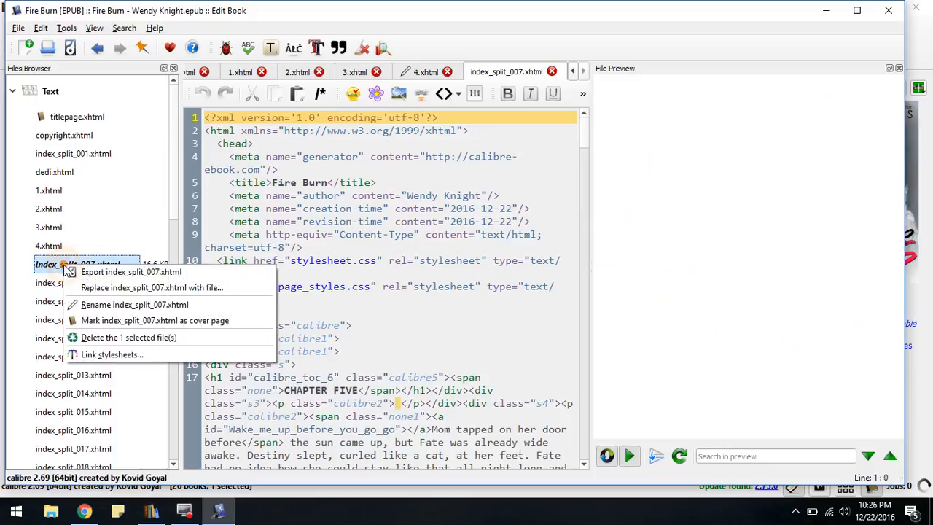
{"action": "left_click", "coordinate": [114, 306]}
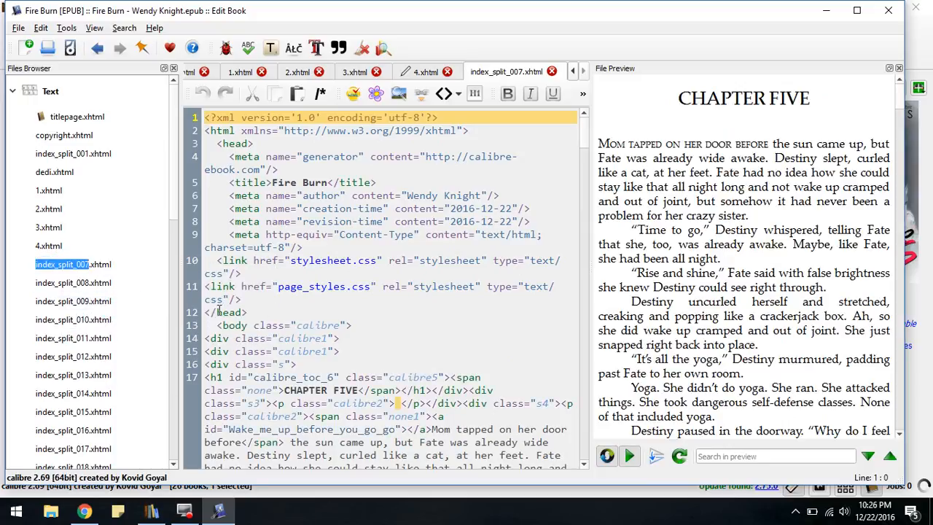
{"action": "type", "text": "5"}
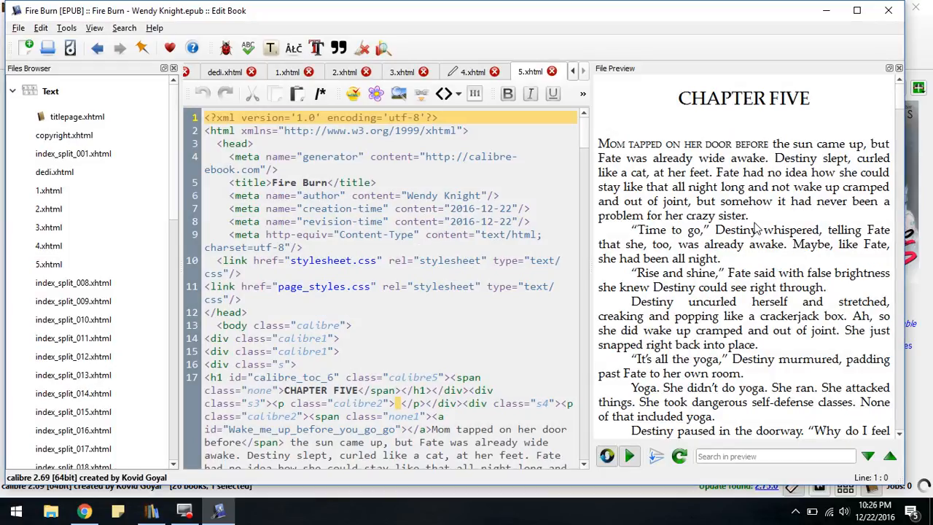
Review the Chapter Five text in the file preview through to the end of the chapter.
{"action": "scroll", "coordinate": [756, 229], "scroll_direction": "down", "scroll_amount": 8}
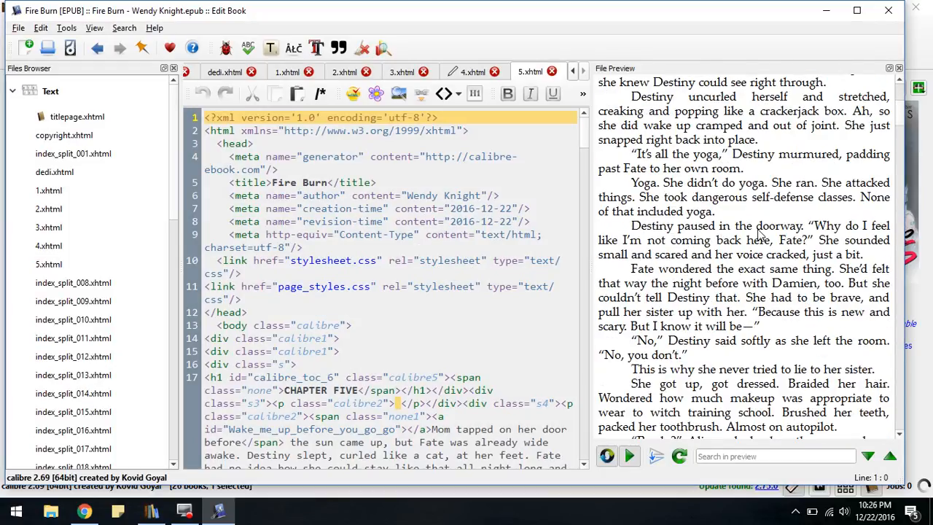
{"action": "scroll", "coordinate": [758, 238], "scroll_direction": "down", "scroll_amount": 10}
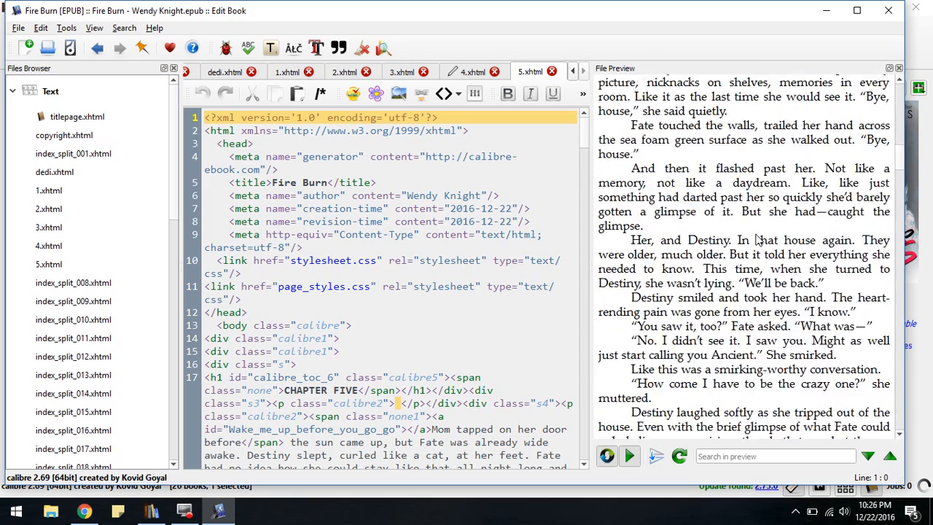
{"action": "scroll", "coordinate": [758, 238], "scroll_direction": "down", "scroll_amount": 10}
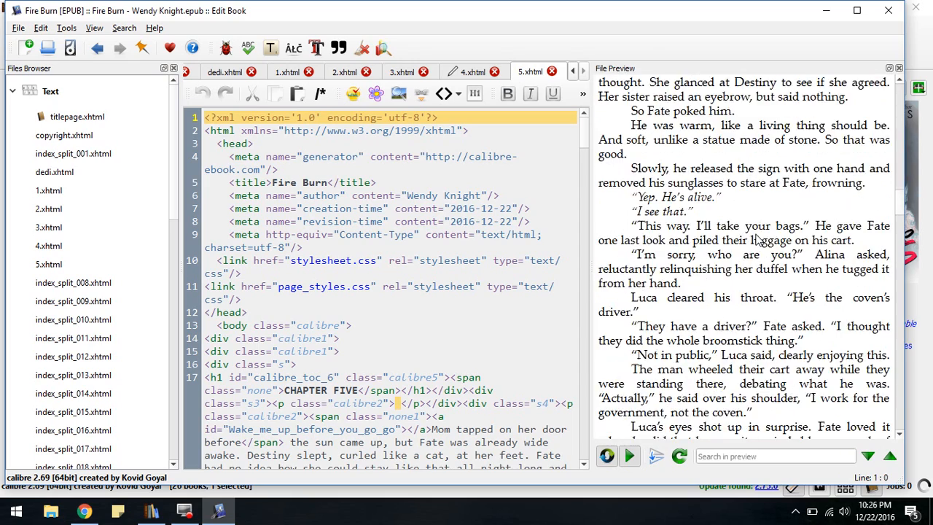
{"action": "scroll", "coordinate": [758, 238], "scroll_direction": "down", "scroll_amount": 10}
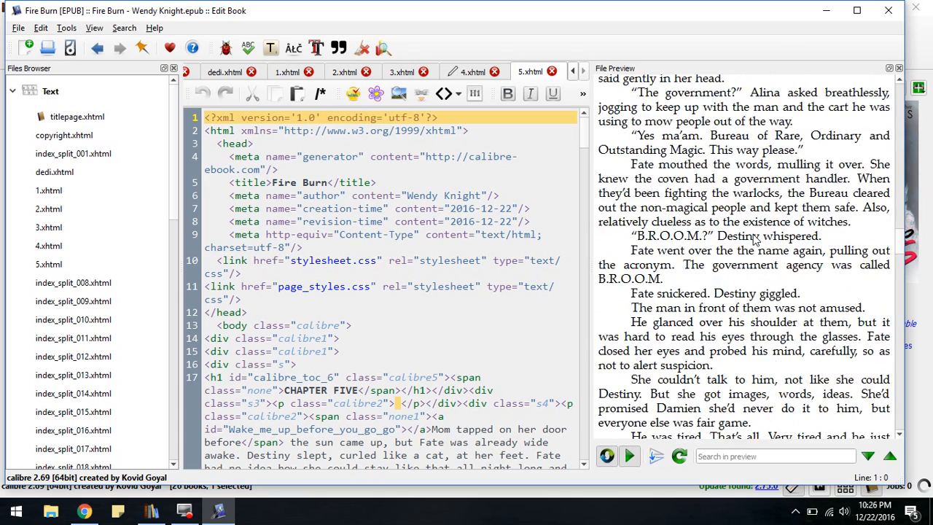
{"action": "scroll", "coordinate": [756, 238], "scroll_direction": "down", "scroll_amount": 10}
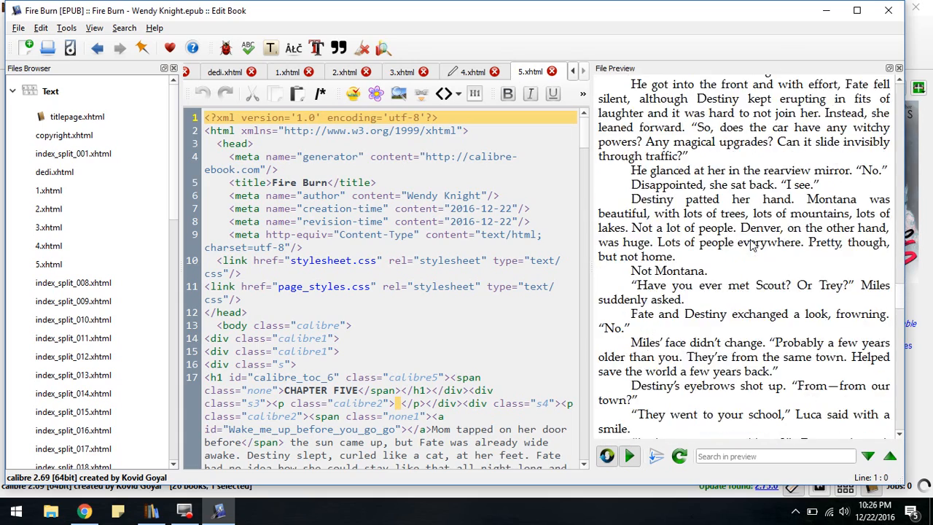
{"action": "scroll", "coordinate": [755, 262], "scroll_direction": "down", "scroll_amount": 10}
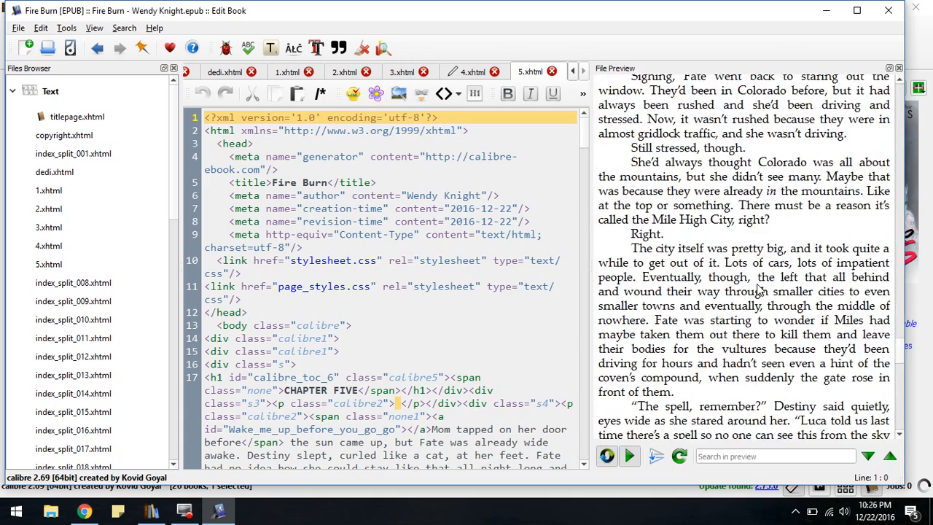
{"action": "scroll", "coordinate": [758, 290], "scroll_direction": "down", "scroll_amount": 6}
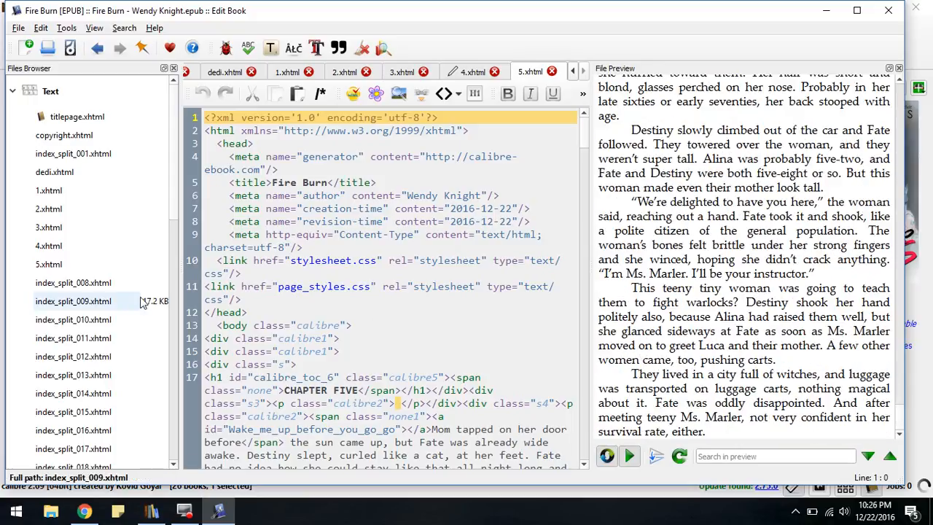
Open index_split_008.xhtml, the Chapter Six file, and rename it as 6.
{"action": "double_click", "coordinate": [88, 288]}
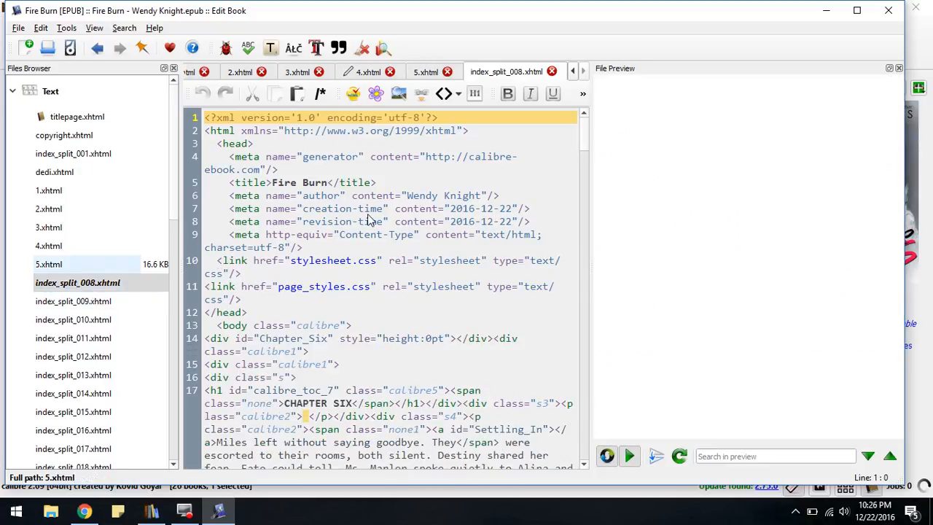
{"action": "right_click", "coordinate": [58, 282]}
{"action": "left_click", "coordinate": [88, 318]}
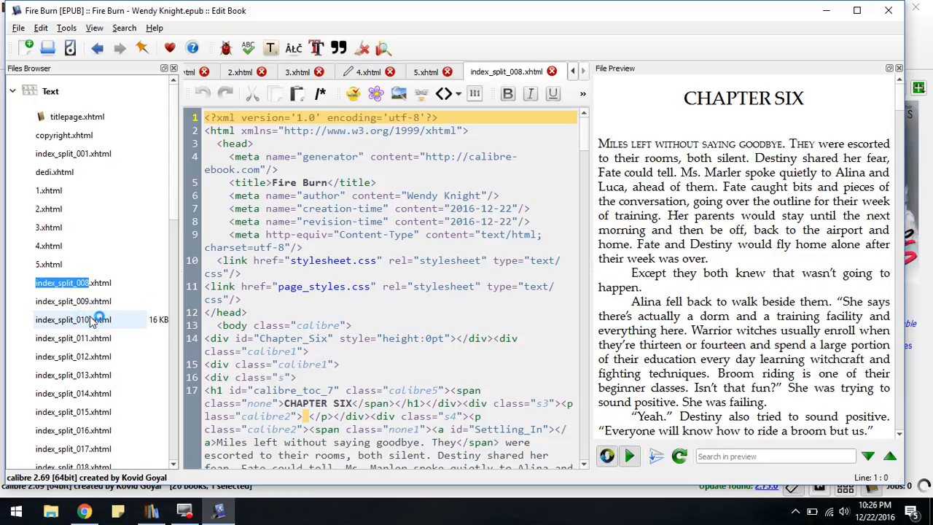
{"action": "type", "text": "6"}
{"action": "key", "text": "Return"}
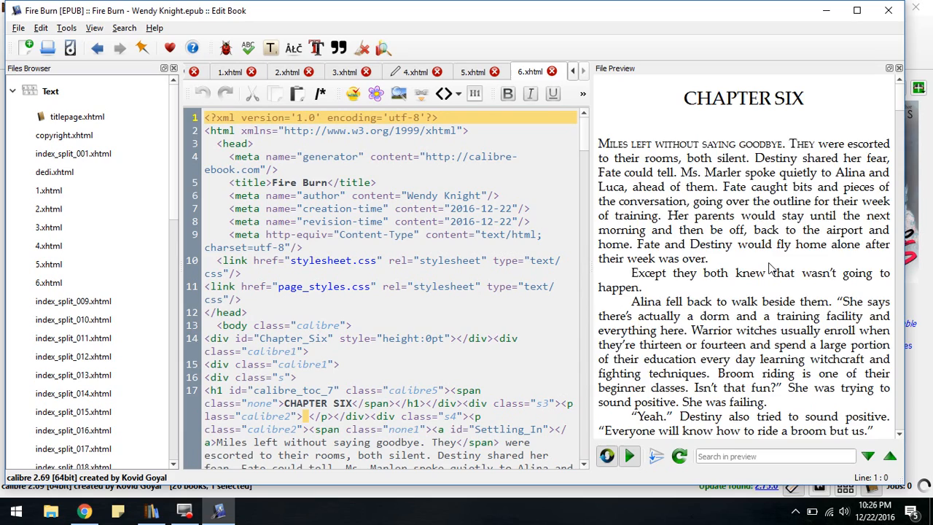
Review the Chapter Six text in the file preview, checking its layout and scene breaks.
{"action": "scroll", "coordinate": [770, 268], "scroll_direction": "down", "scroll_amount": 20}
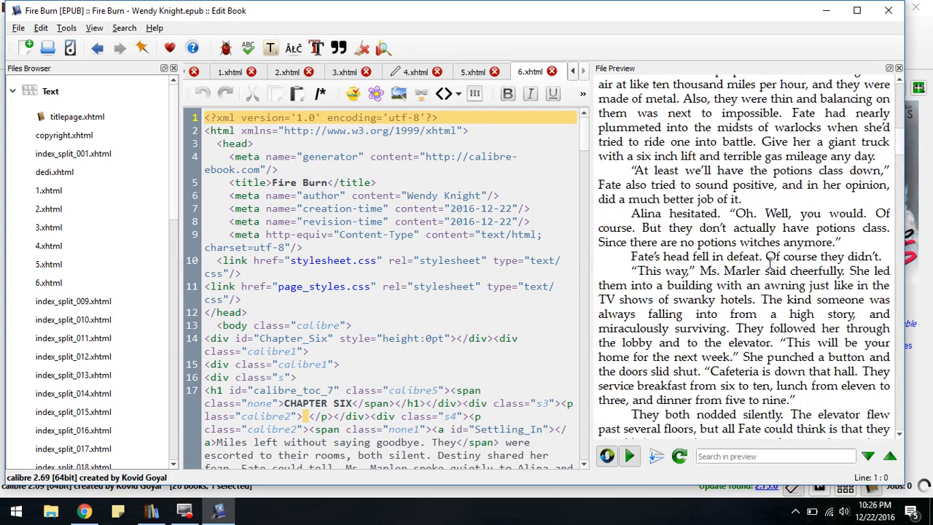
{"action": "scroll", "coordinate": [770, 264], "scroll_direction": "down", "scroll_amount": 20}
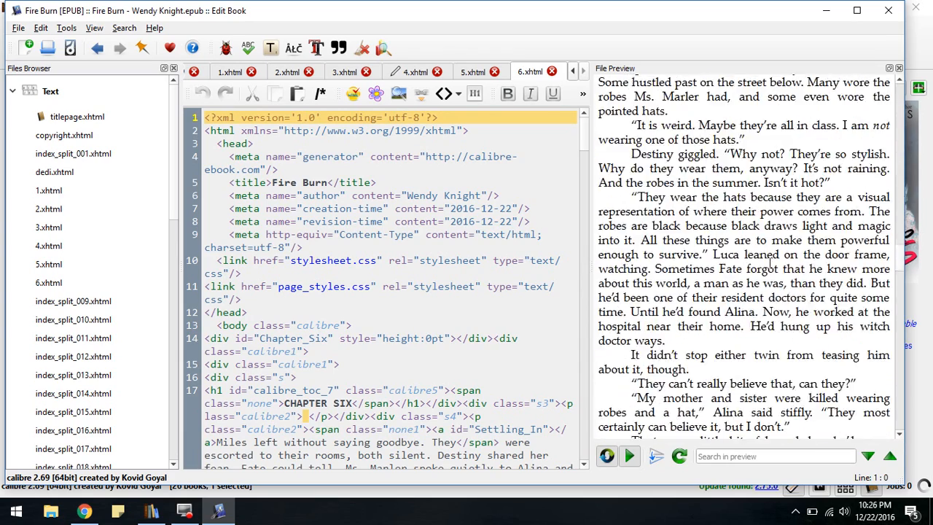
{"action": "scroll", "coordinate": [773, 266], "scroll_direction": "down", "scroll_amount": 20}
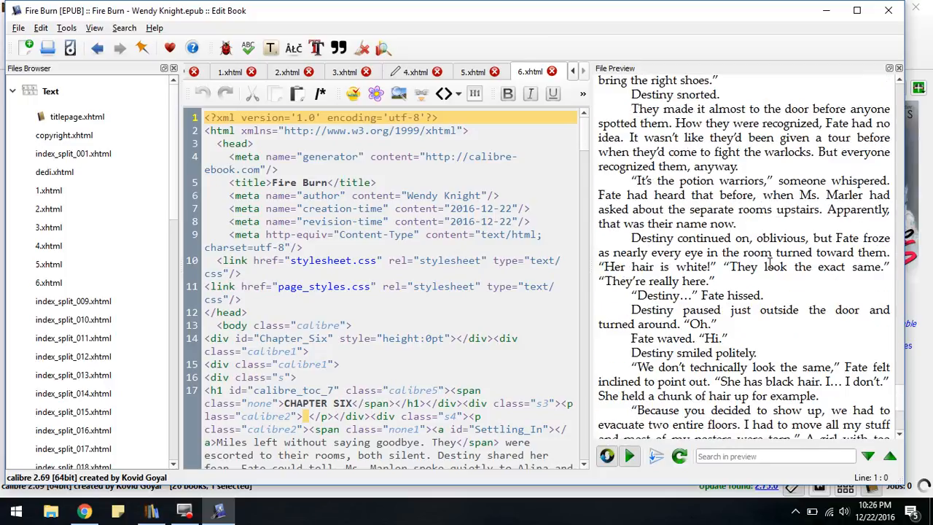
Open index_split_009.xhtml, the Chapter Seven file, and rename it as 7.
{"action": "double_click", "coordinate": [44, 303]}
{"action": "right_click", "coordinate": [69, 302]}
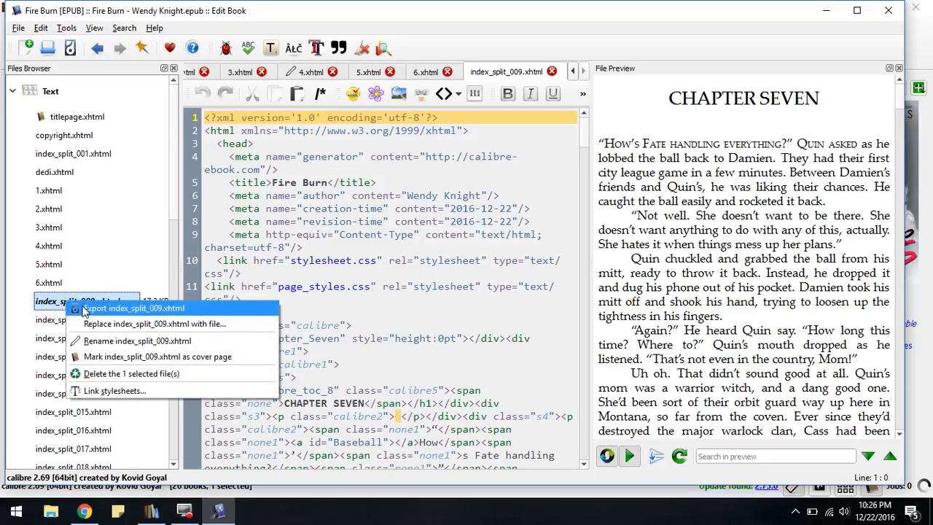
{"action": "left_click", "coordinate": [100, 341]}
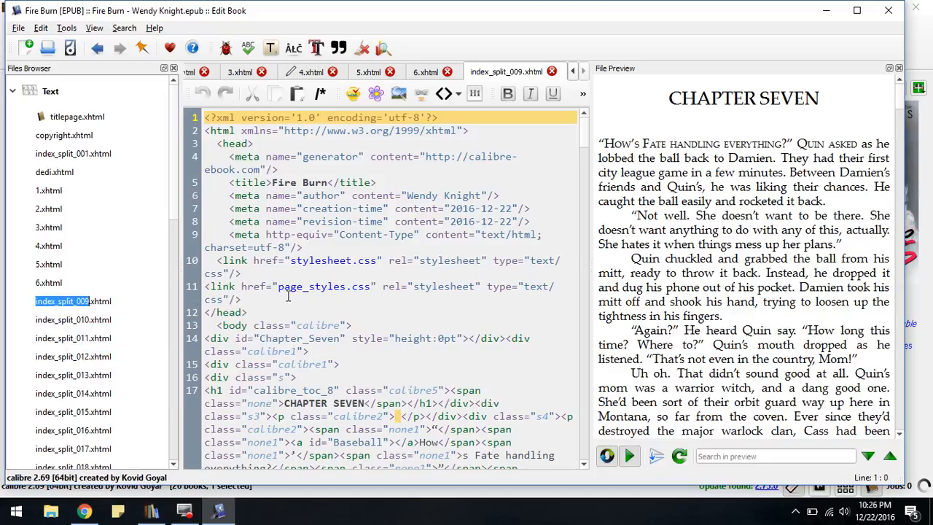
{"action": "type", "text": "7"}
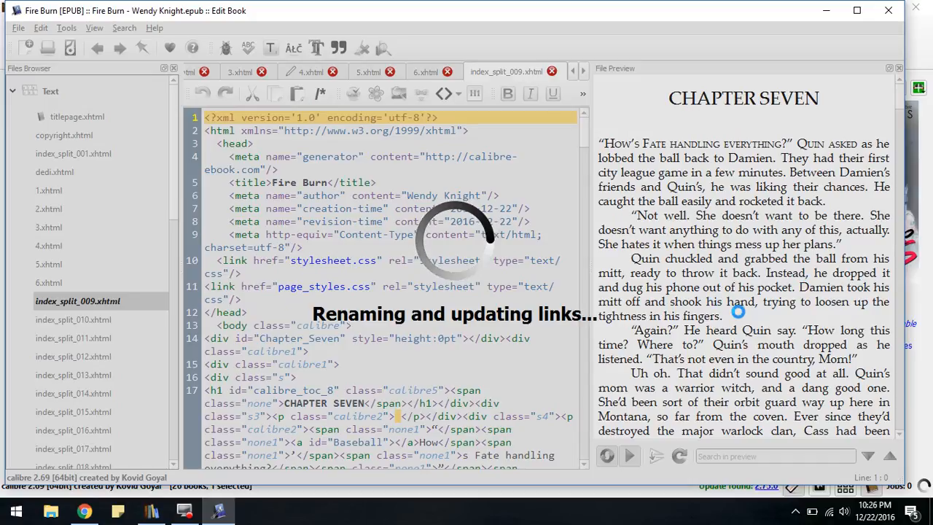
Review the Chapter Seven text in the file preview through to the end of the chapter.
{"action": "scroll", "coordinate": [738, 313], "scroll_direction": "down", "scroll_amount": 8}
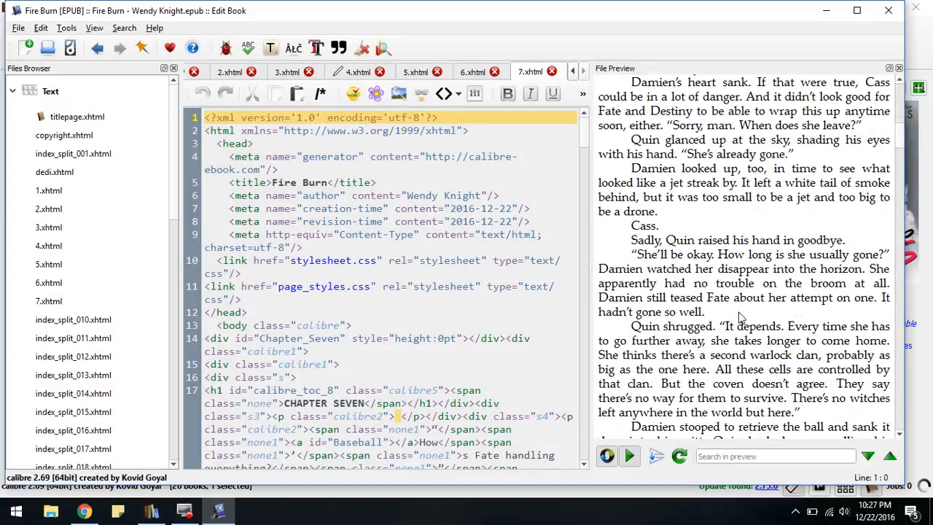
{"action": "scroll", "coordinate": [738, 318], "scroll_direction": "down", "scroll_amount": 15}
{"action": "scroll", "coordinate": [738, 318], "scroll_direction": "down", "scroll_amount": 15}
{"action": "scroll", "coordinate": [738, 313], "scroll_direction": "down", "scroll_amount": 15}
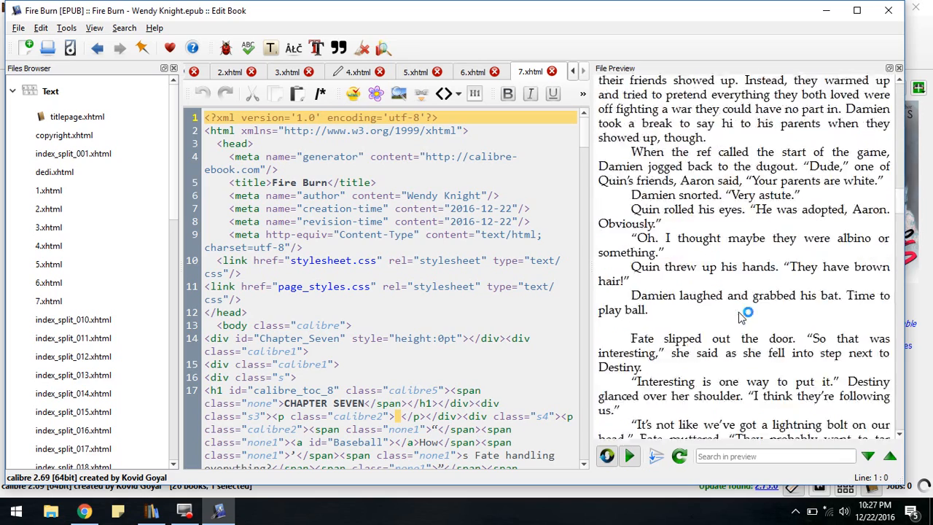
{"action": "scroll", "coordinate": [738, 318], "scroll_direction": "down", "scroll_amount": 15}
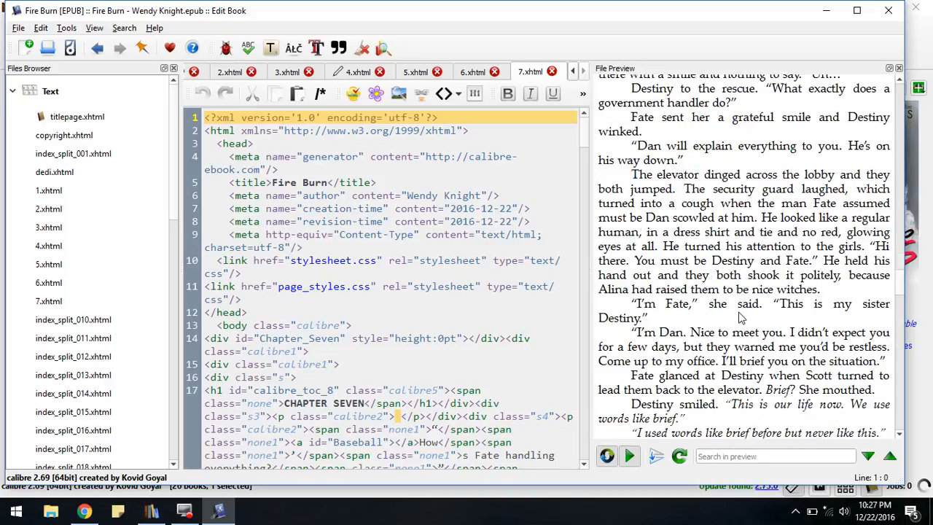
{"action": "scroll", "coordinate": [738, 318], "scroll_direction": "down", "scroll_amount": 12}
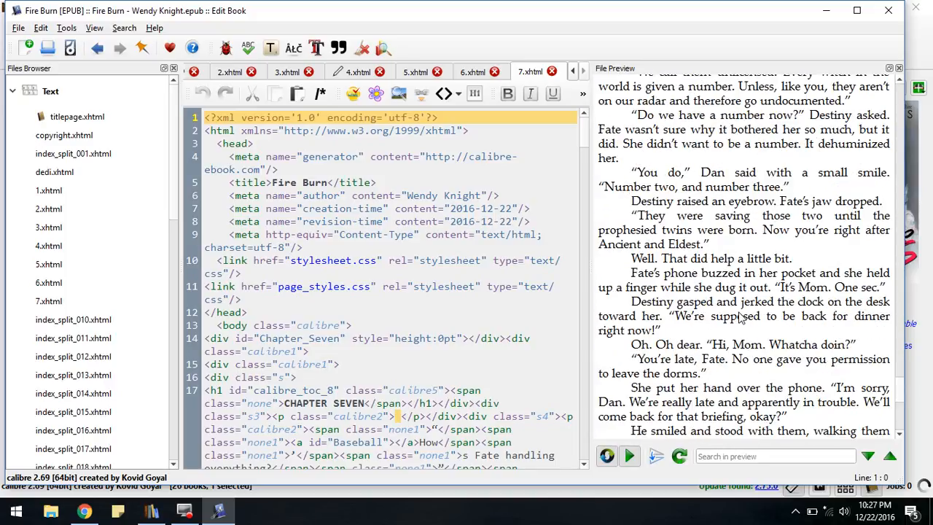
Rename index_split_010.xhtml, the file following Chapter Seven, as 8.
{"action": "left_click", "coordinate": [62, 322]}
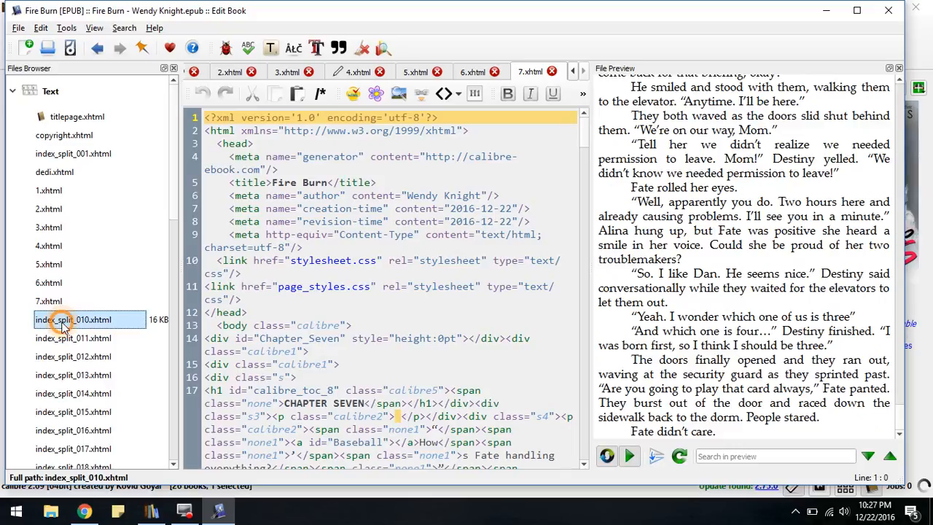
{"action": "right_click", "coordinate": [62, 322]}
{"action": "left_click", "coordinate": [93, 358]}
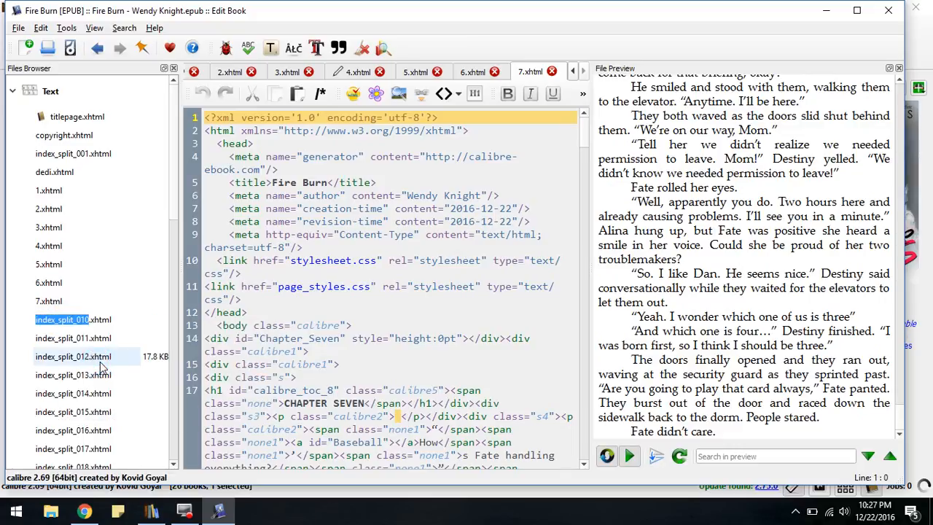
{"action": "key", "text": "Return"}
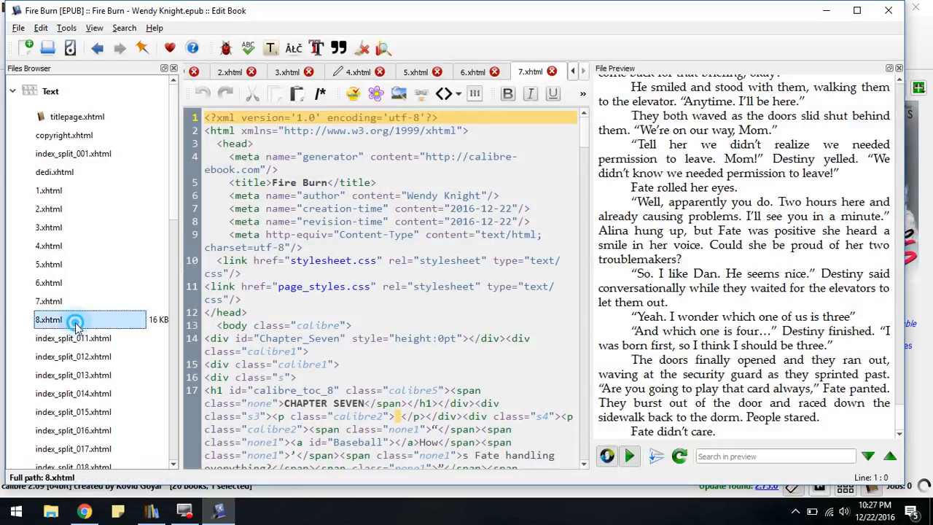
Open 8.xhtml and review the Chapter Eight text in the file preview.
{"action": "double_click", "coordinate": [76, 323]}
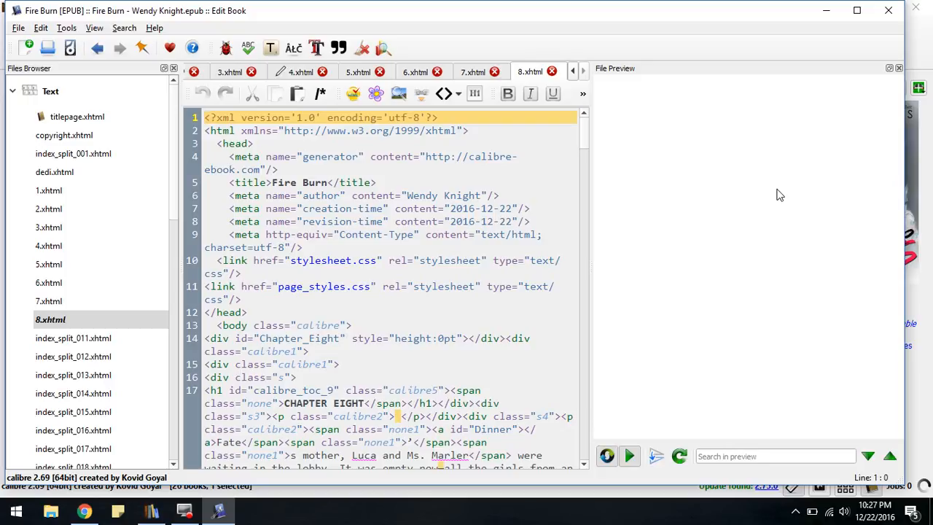
{"action": "scroll", "coordinate": [778, 195], "scroll_direction": "down", "scroll_amount": 15}
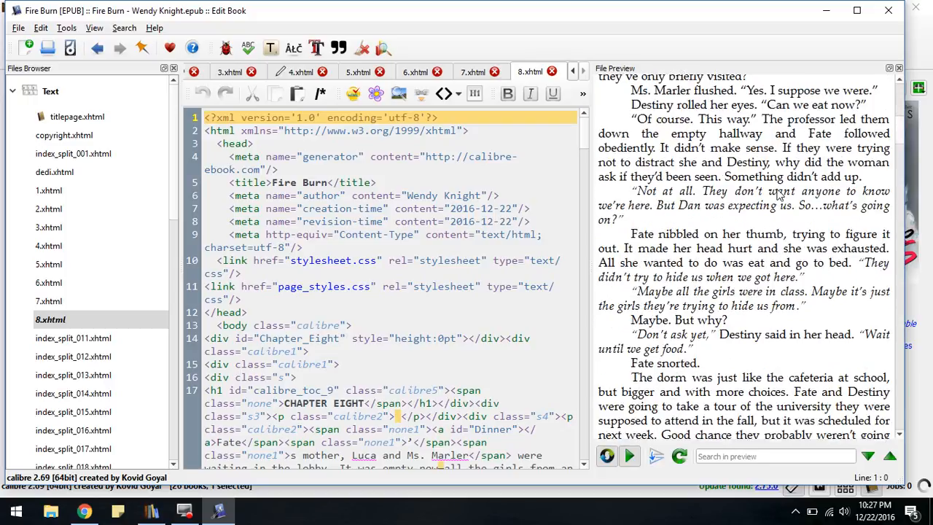
{"action": "scroll", "coordinate": [779, 194], "scroll_direction": "down", "scroll_amount": 20}
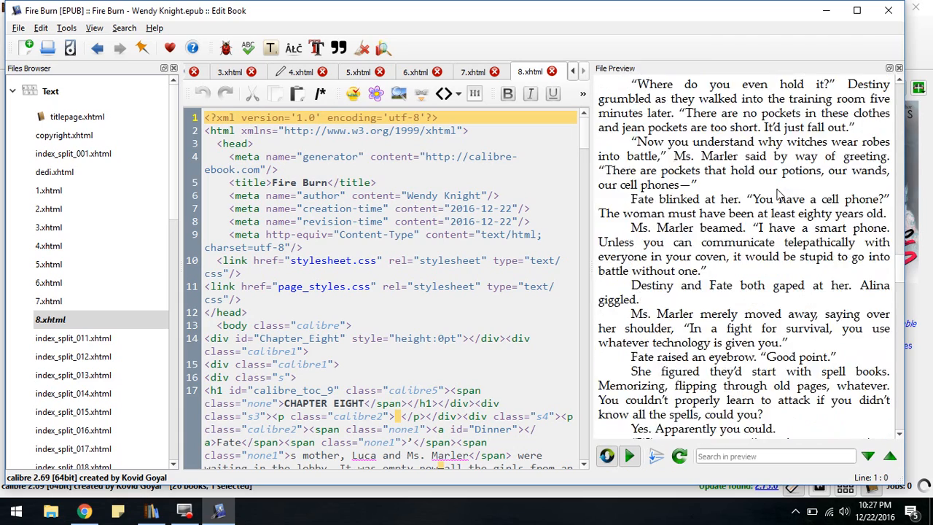
{"action": "scroll", "coordinate": [779, 195], "scroll_direction": "down", "scroll_amount": 6}
{"action": "scroll", "coordinate": [779, 193], "scroll_direction": "down", "scroll_amount": 10}
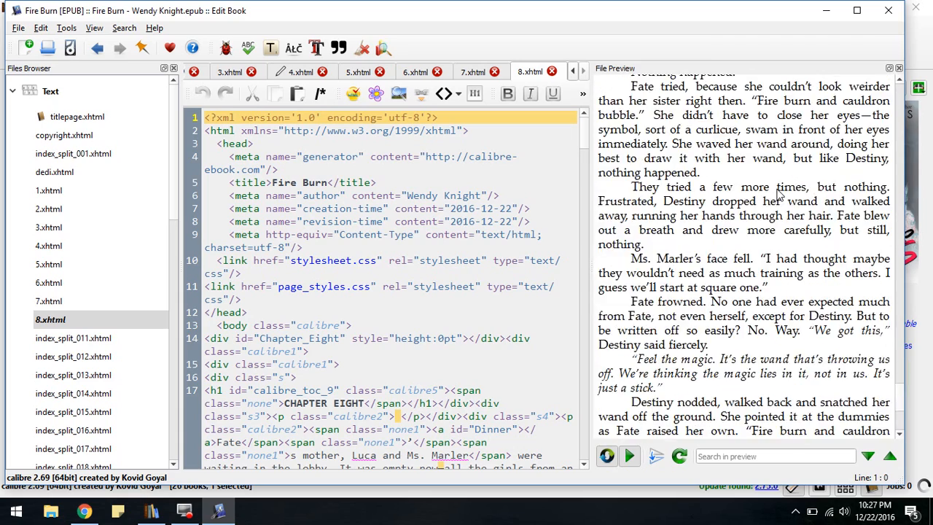
Open index_split_011.xhtml, the Chapter Nine file, and rename it as 9.
{"action": "double_click", "coordinate": [106, 339]}
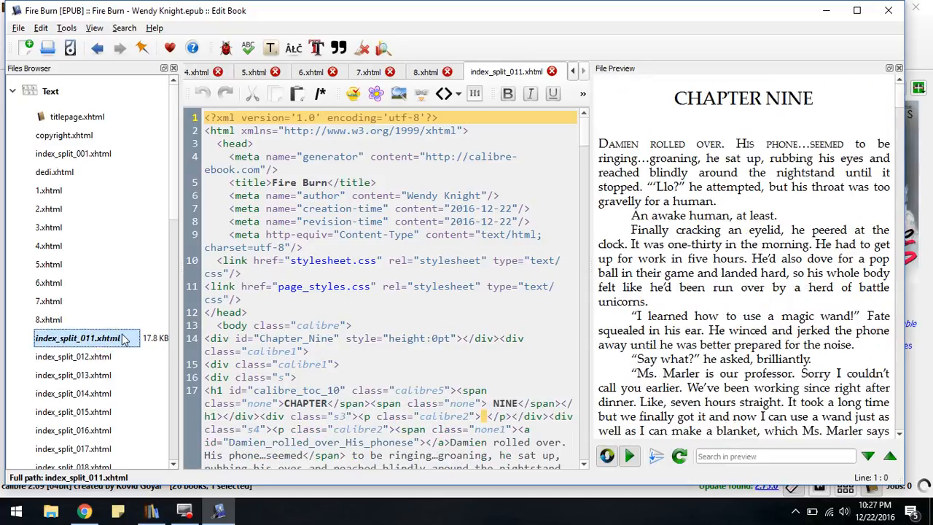
{"action": "left_click", "coordinate": [67, 343]}
{"action": "right_click", "coordinate": [67, 343]}
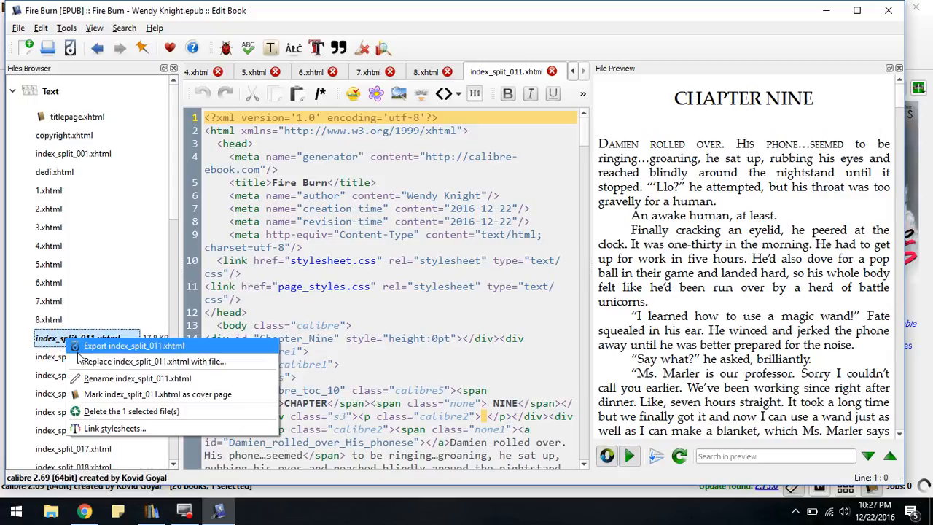
{"action": "left_click", "coordinate": [89, 380]}
{"action": "type", "text": "9.xhtml"}
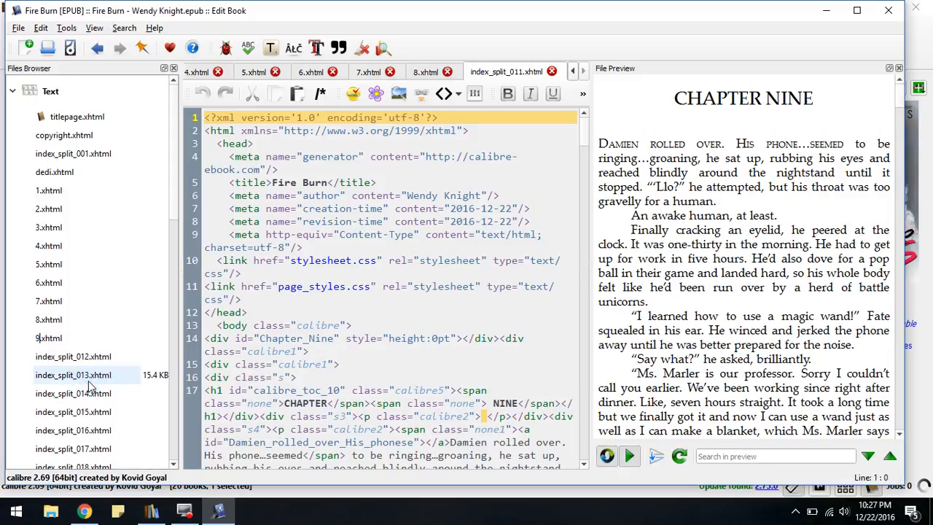
{"action": "left_click", "coordinate": [89, 390]}
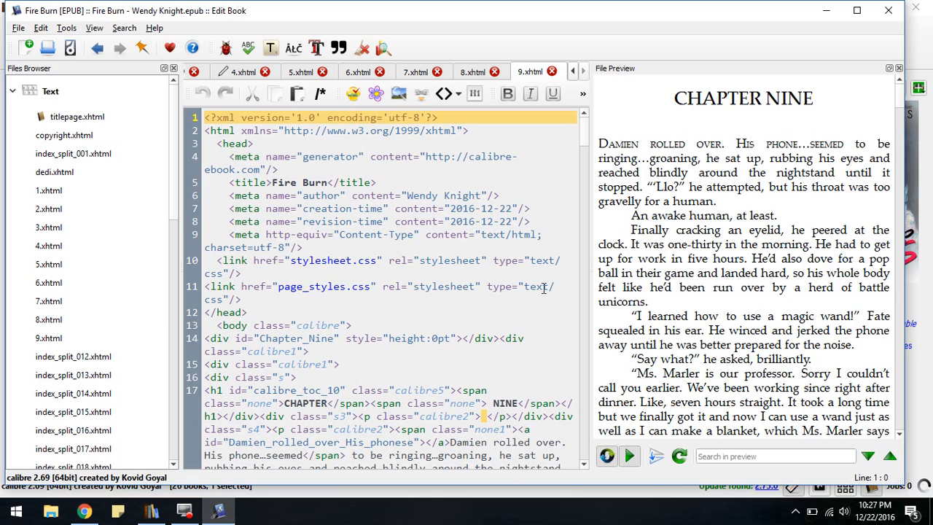
Review the Chapter Nine text in the file preview through to the end of the chapter.
{"action": "scroll", "coordinate": [809, 241], "scroll_direction": "down", "scroll_amount": 20}
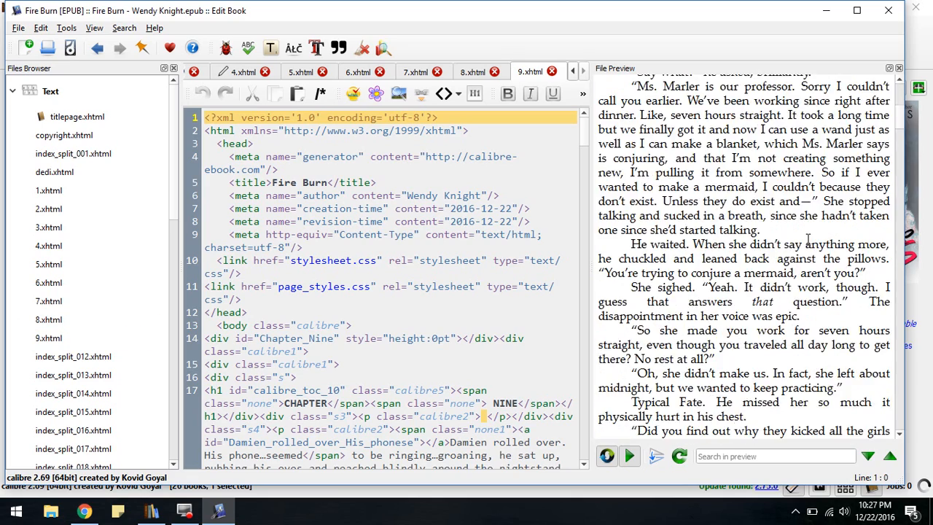
{"action": "scroll", "coordinate": [809, 244], "scroll_direction": "down", "scroll_amount": 20}
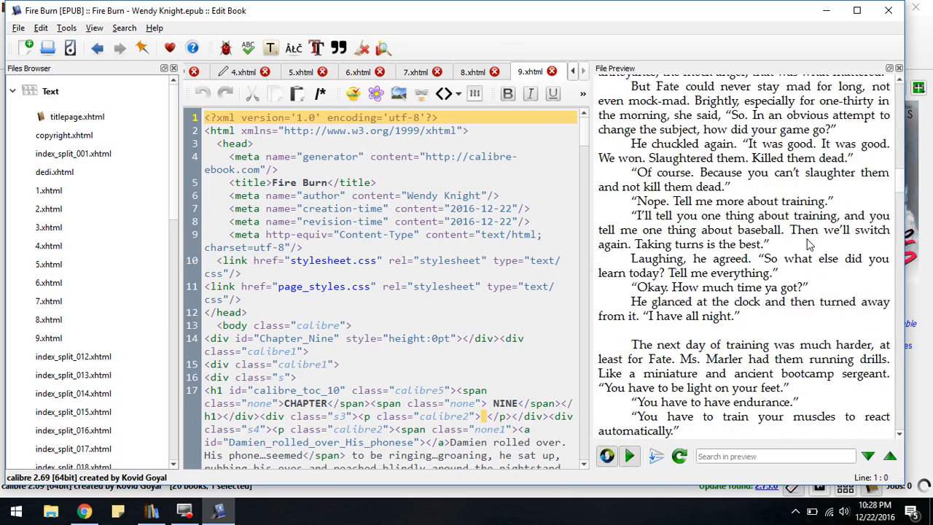
{"action": "scroll", "coordinate": [807, 242], "scroll_direction": "down", "scroll_amount": 20}
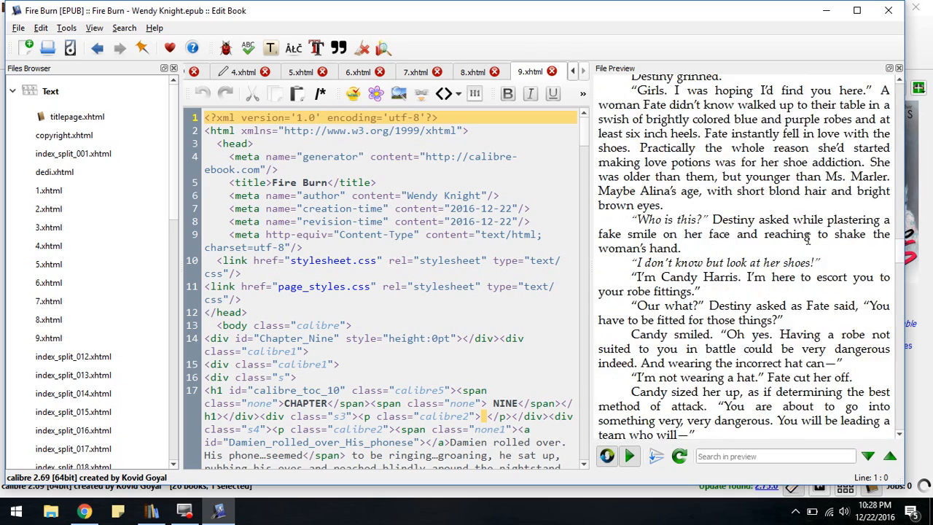
{"action": "scroll", "coordinate": [802, 245], "scroll_direction": "down", "scroll_amount": 20}
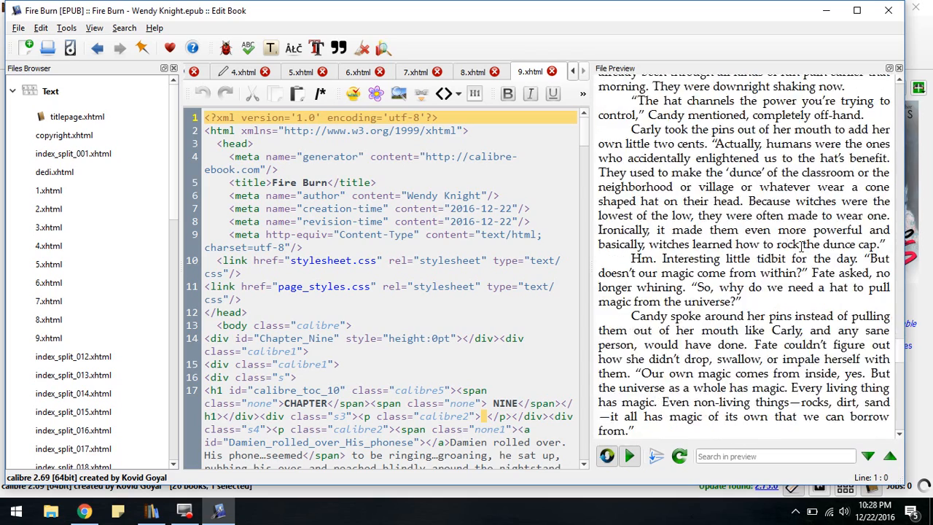
{"action": "scroll", "coordinate": [801, 250], "scroll_direction": "down", "scroll_amount": 5}
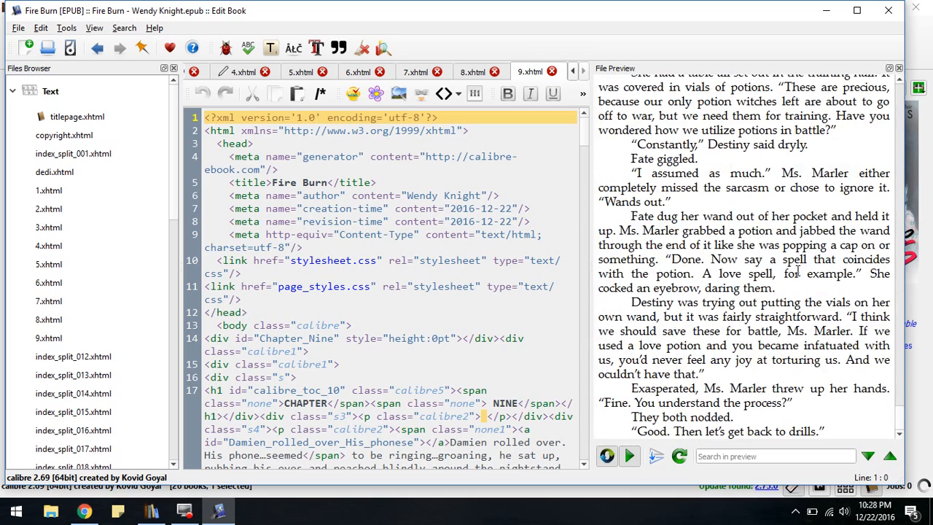
Open index_split_012.xhtml and index_split_013.xhtml in turn and review Chapters Ten and Eleven in the file preview.
{"action": "double_click", "coordinate": [73, 357]}
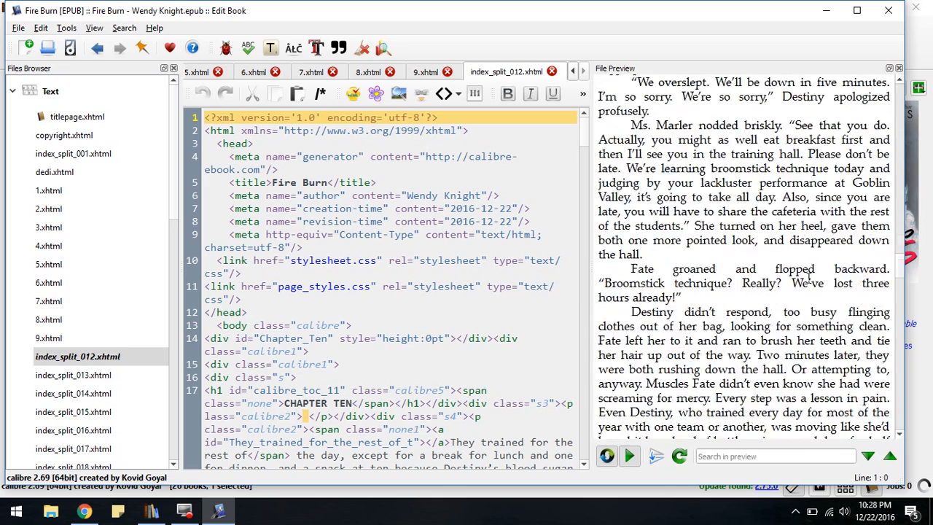
{"action": "scroll", "coordinate": [809, 279], "scroll_direction": "down", "scroll_amount": 20}
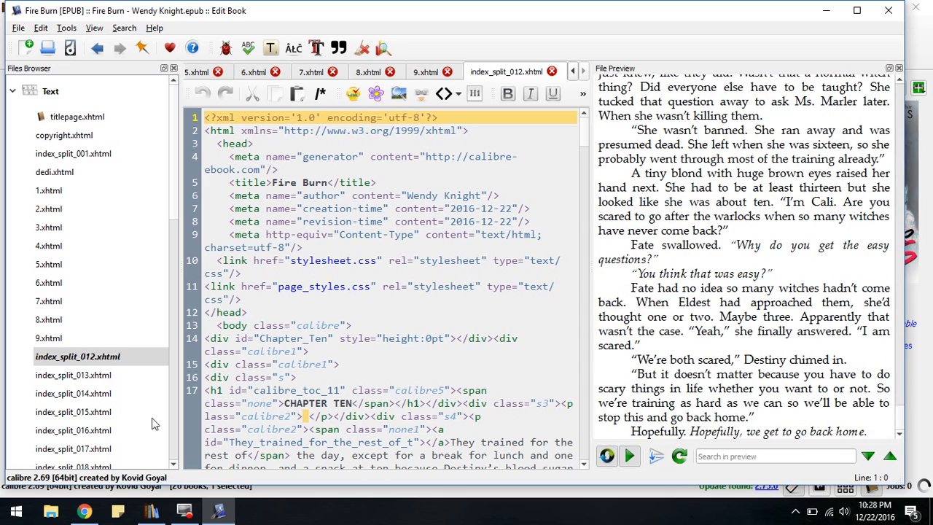
{"action": "double_click", "coordinate": [73, 375]}
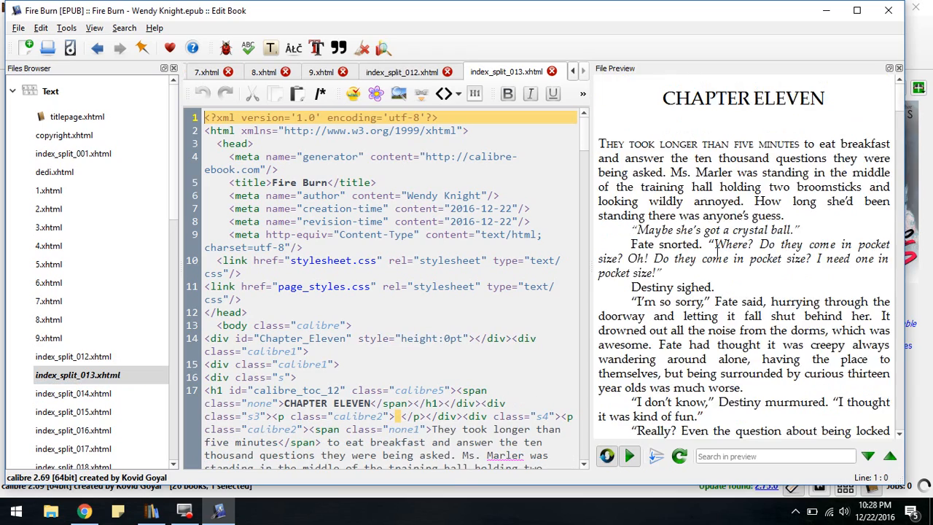
{"action": "scroll", "coordinate": [718, 250], "scroll_direction": "down", "scroll_amount": 15}
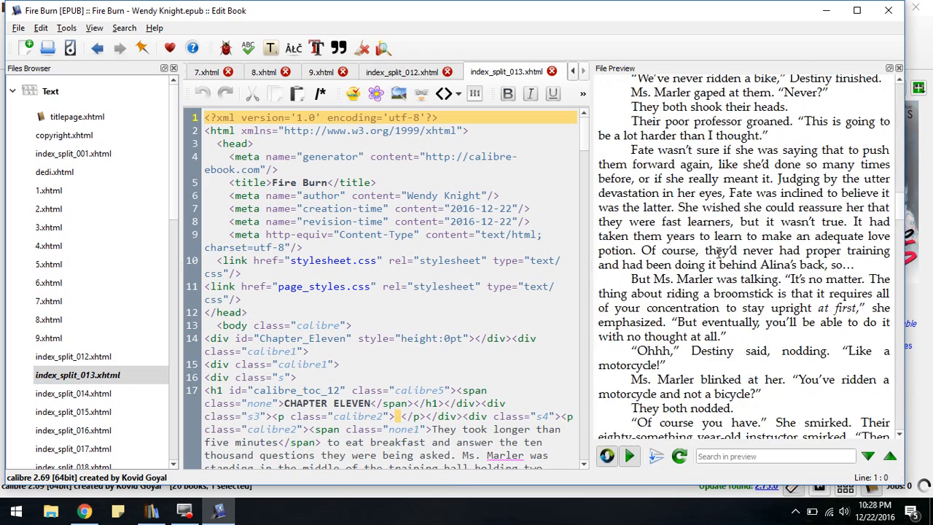
{"action": "scroll", "coordinate": [718, 250], "scroll_direction": "down", "scroll_amount": 15}
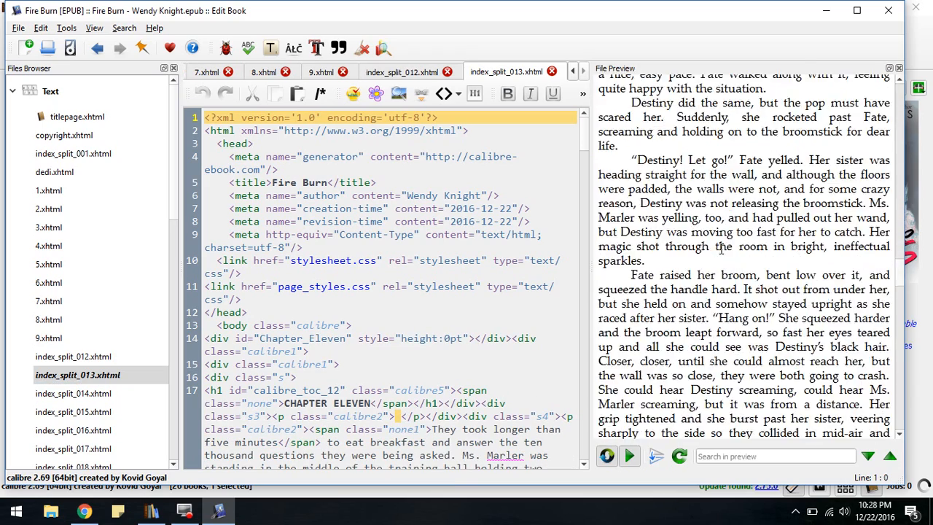
{"action": "scroll", "coordinate": [720, 250], "scroll_direction": "down", "scroll_amount": 15}
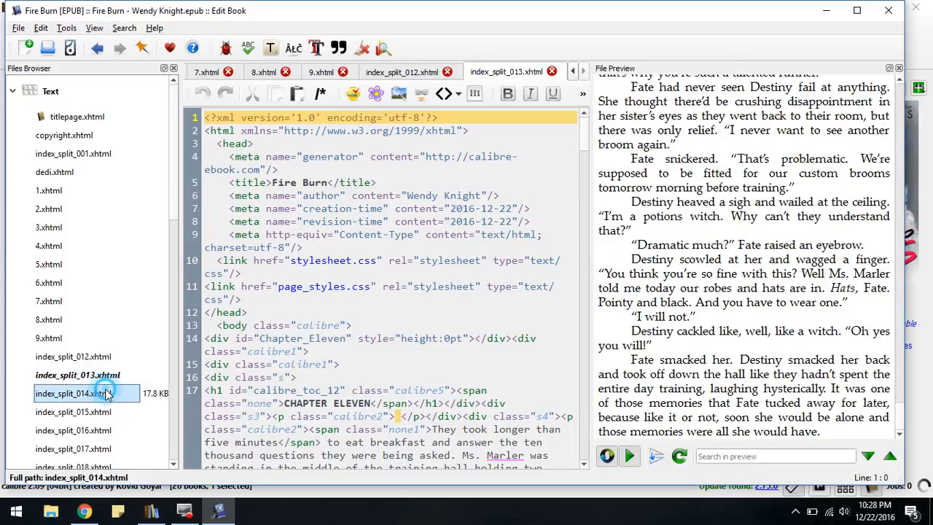
Open index_split_014.xhtml and start a new code line before the paragraph beginning "Quin's mouth tightened".
{"action": "double_click", "coordinate": [78, 392]}
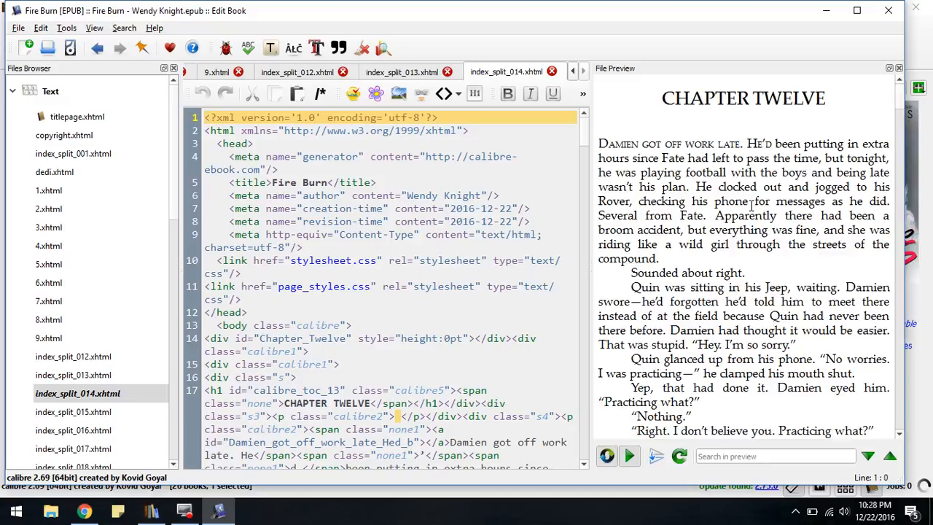
{"action": "scroll", "coordinate": [777, 301], "scroll_direction": "down", "scroll_amount": 12}
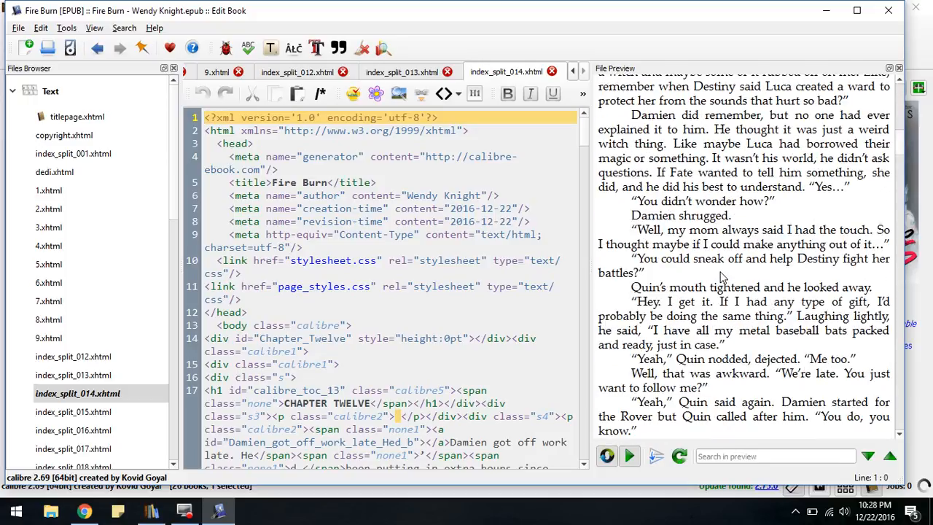
{"action": "left_click", "coordinate": [729, 280]}
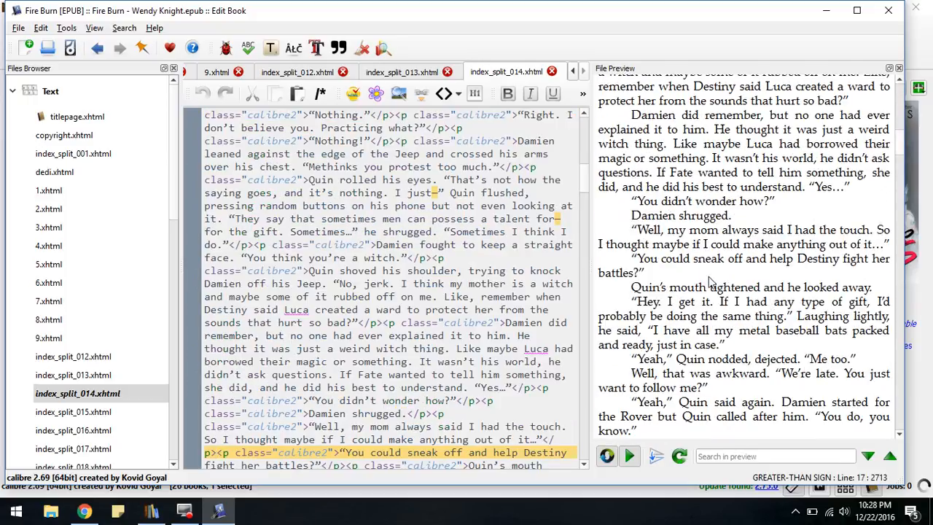
{"action": "left_click", "coordinate": [656, 290]}
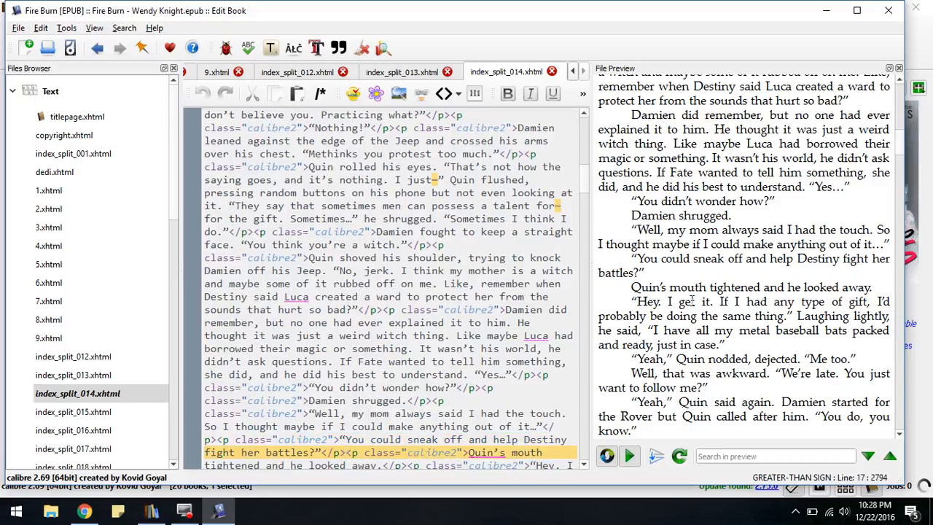
{"action": "key", "text": "Return"}
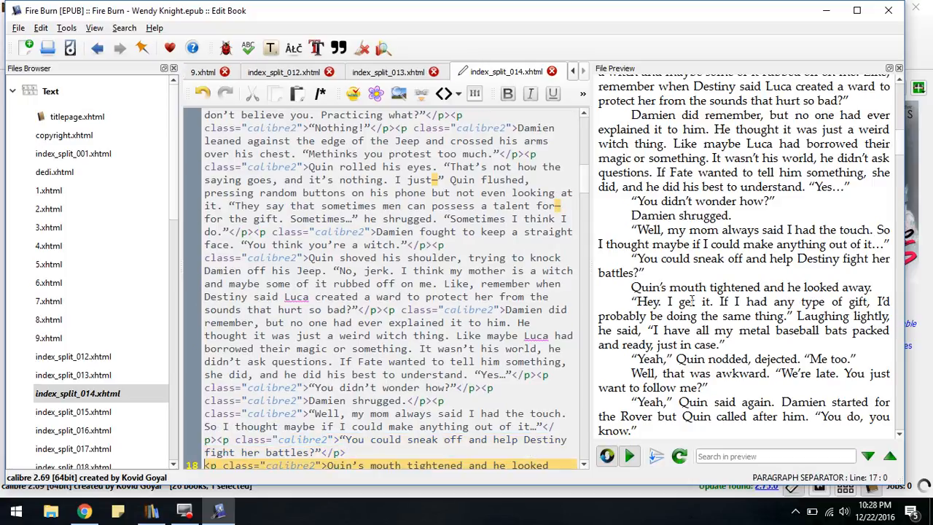
Try line breaks between the opening paragraph tag and "Quin's mouth tightened", and remove them again.
{"action": "scroll", "coordinate": [384, 406], "scroll_direction": "down", "scroll_amount": 1}
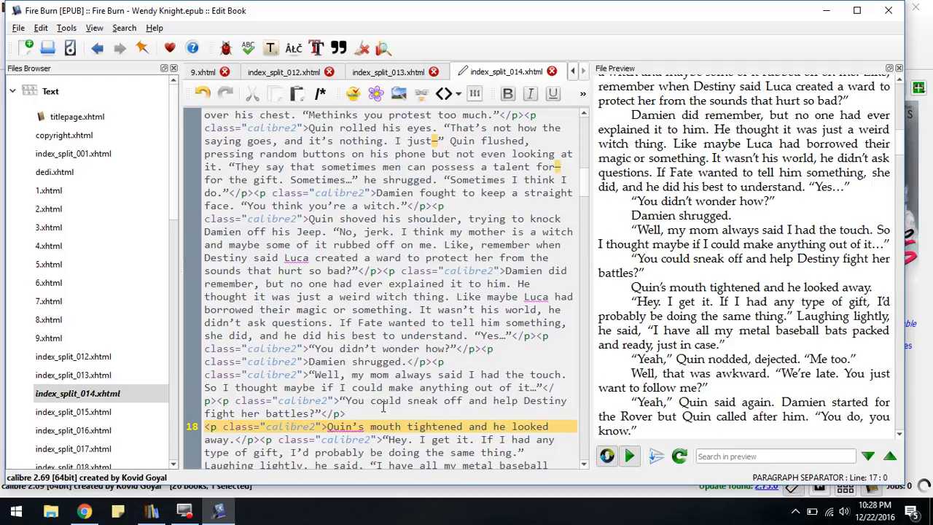
{"action": "left_click", "coordinate": [329, 428]}
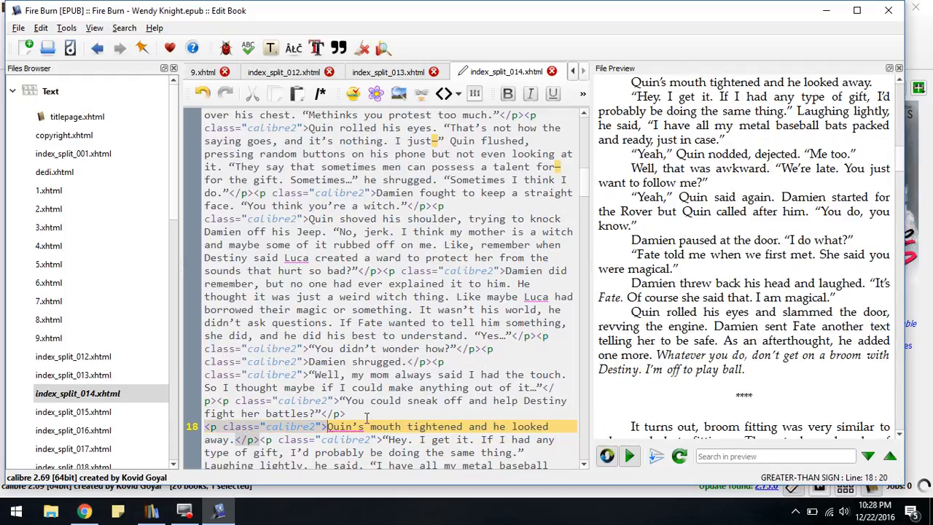
{"action": "key", "text": "Return"}
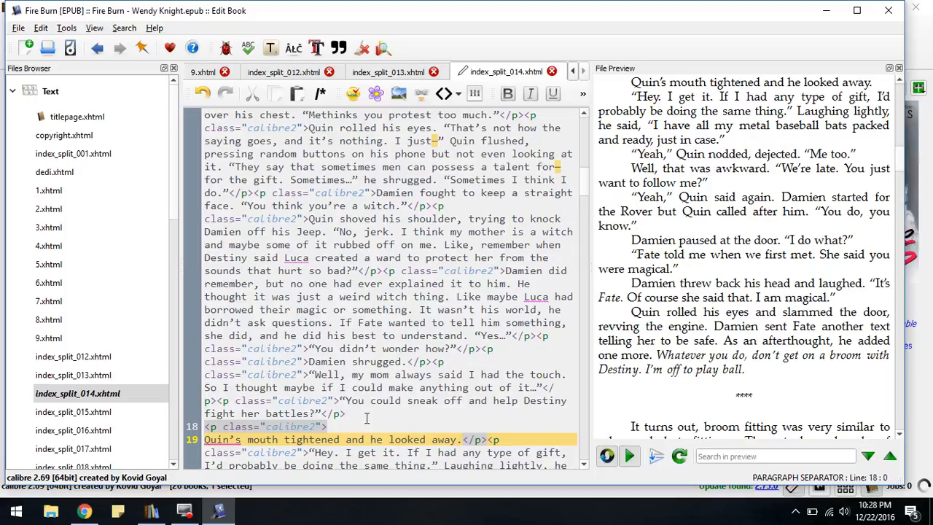
{"action": "key", "text": "Return"}
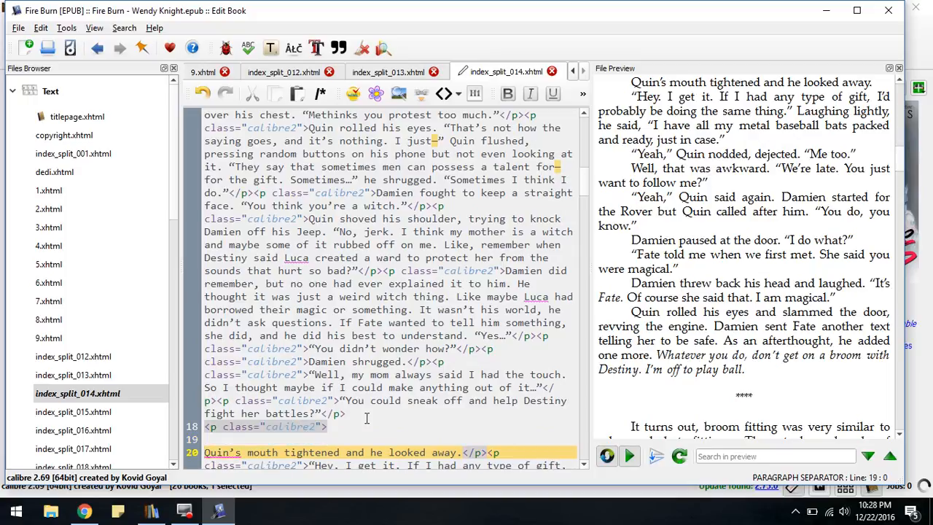
{"action": "key", "text": "BackSpace"}
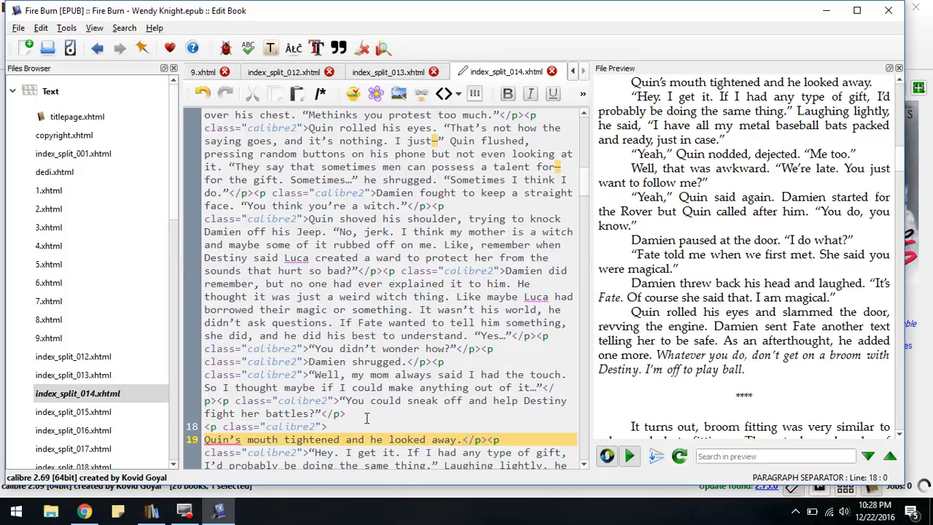
{"action": "key", "text": "Delete"}
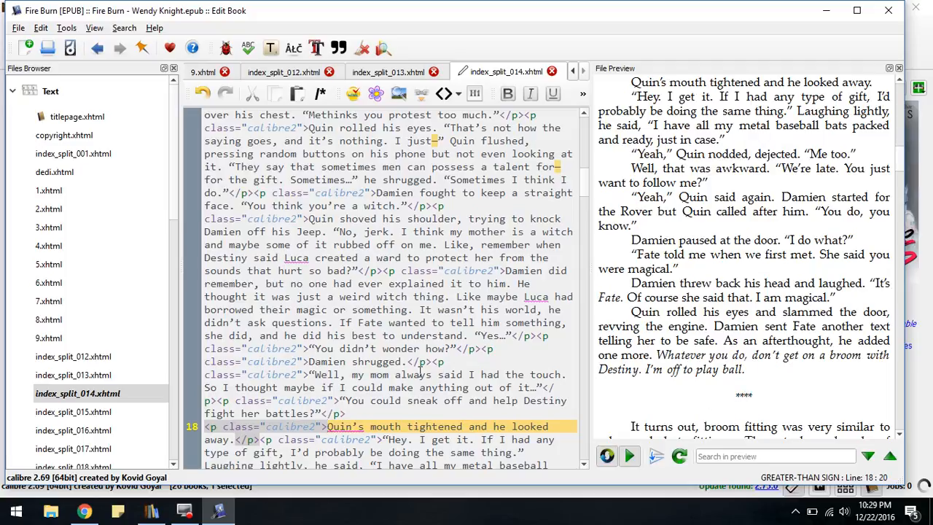
Replace the **** scene break before "It turns out, broom fitting" with the existing image decorative line small.jpg.
{"action": "scroll", "coordinate": [412, 370], "scroll_direction": "down", "scroll_amount": 6}
{"action": "scroll", "coordinate": [411, 370], "scroll_direction": "down", "scroll_amount": 1}
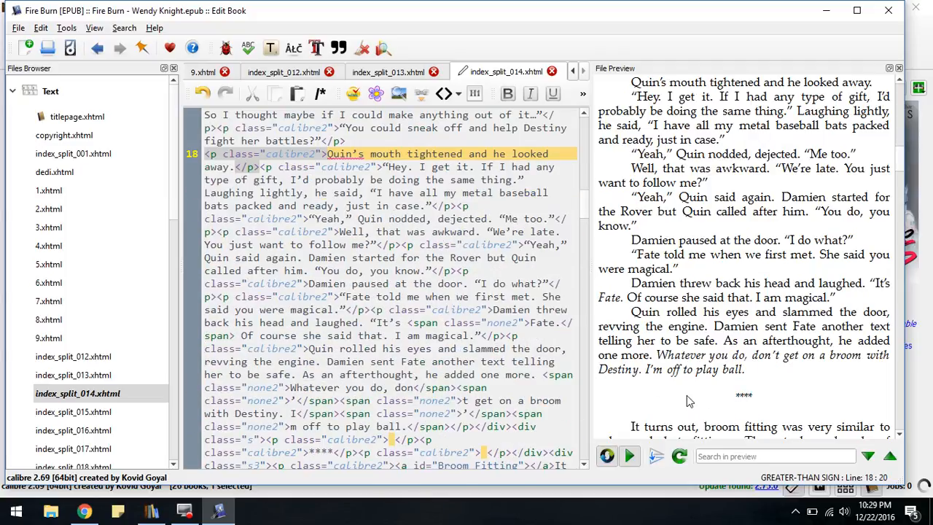
{"action": "left_click", "coordinate": [743, 397]}
{"action": "left_click", "coordinate": [744, 397]}
{"action": "left_click_drag", "start_coordinate": [311, 452], "coordinate": [333, 452]}
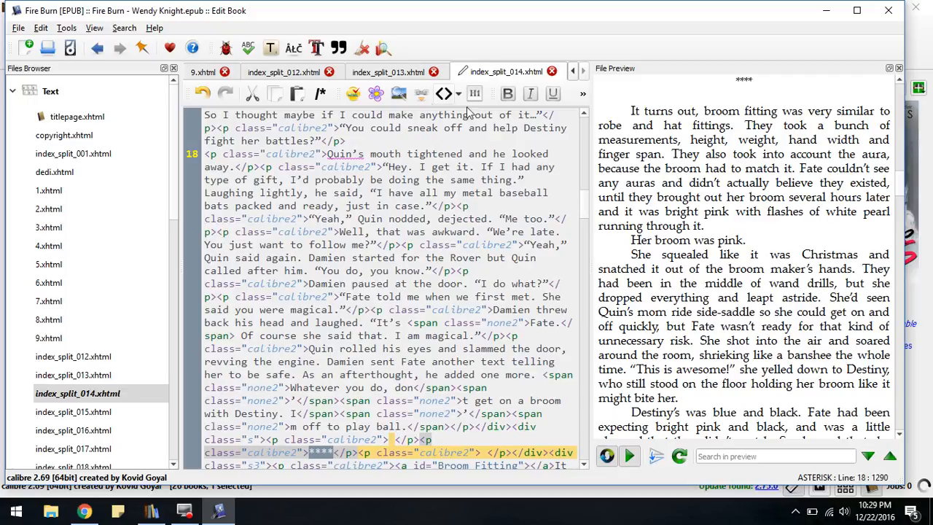
{"action": "left_click", "coordinate": [400, 94]}
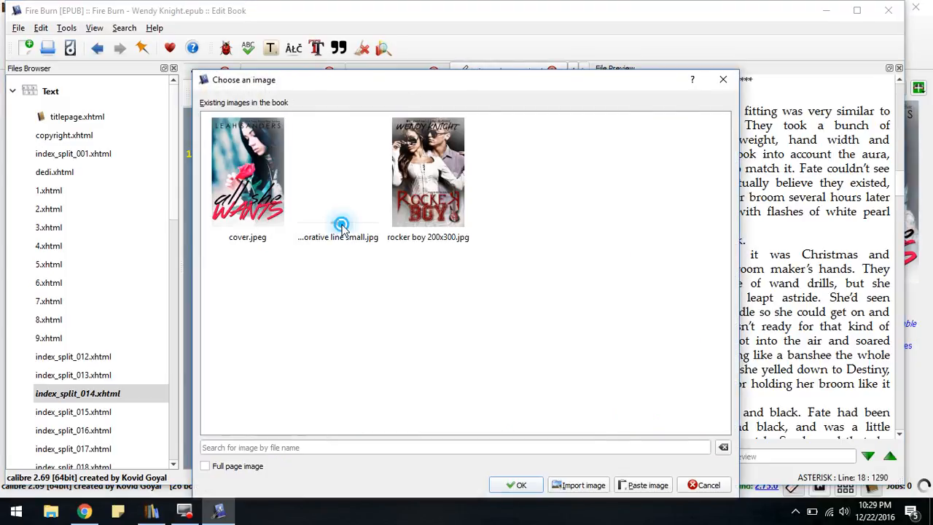
{"action": "double_click", "coordinate": [342, 230]}
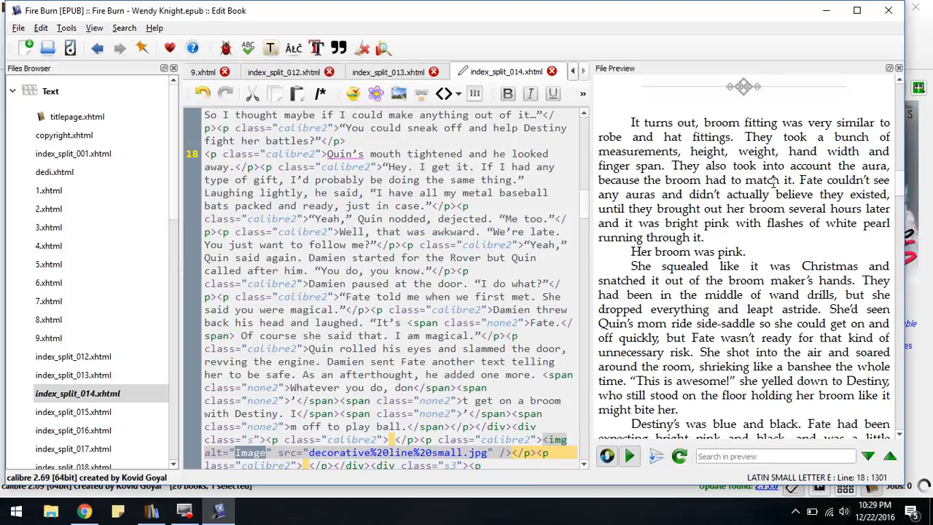
{"action": "scroll", "coordinate": [792, 206], "scroll_direction": "up", "scroll_amount": 3}
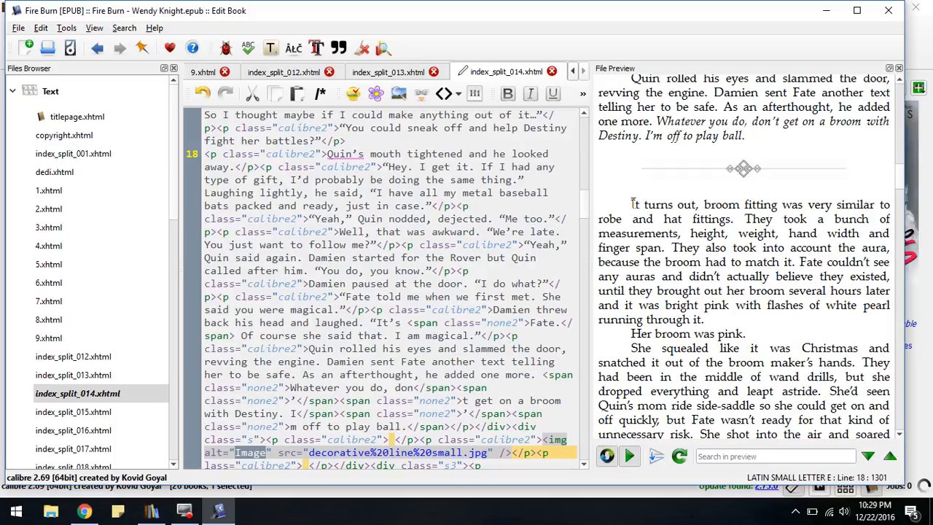
Review the Chapter Twelve text around the new scene-break image and look through the book's file list.
{"action": "left_click", "coordinate": [632, 205]}
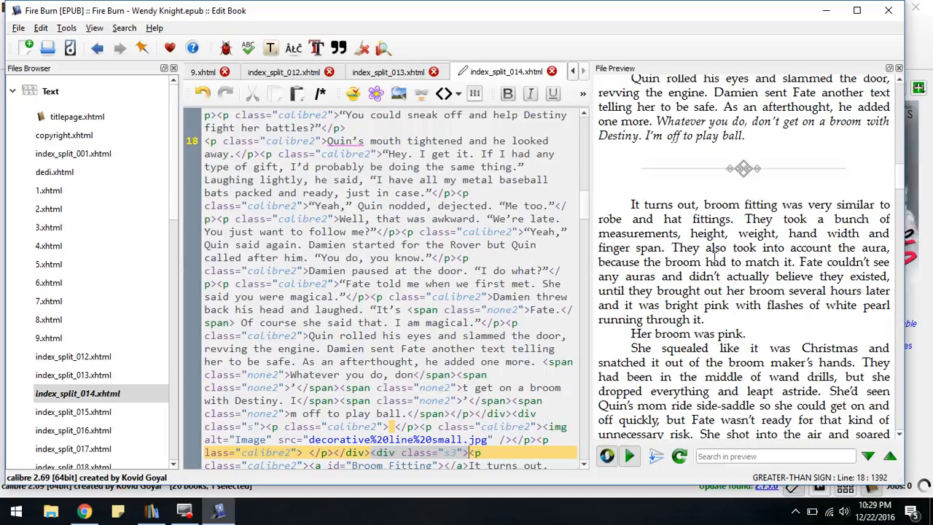
{"action": "scroll", "coordinate": [713, 339], "scroll_direction": "down", "scroll_amount": 8}
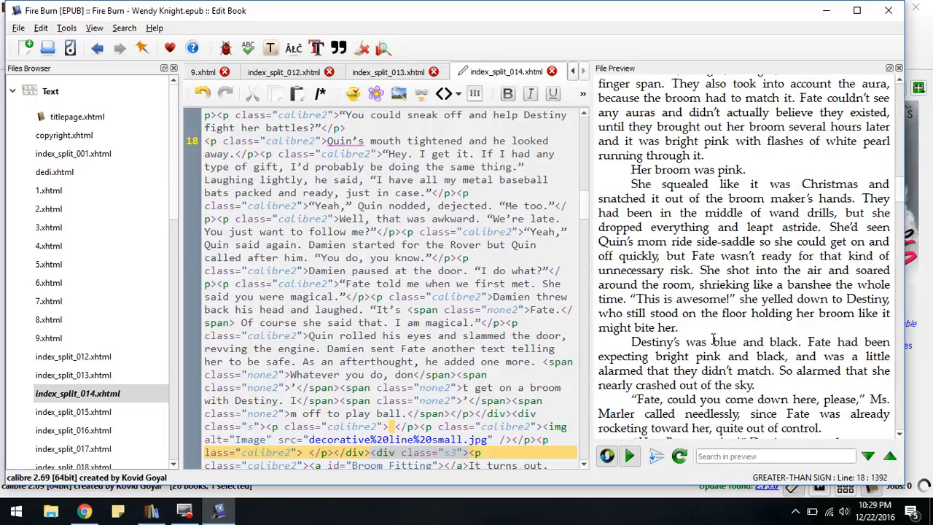
{"action": "scroll", "coordinate": [713, 346], "scroll_direction": "down", "scroll_amount": 10}
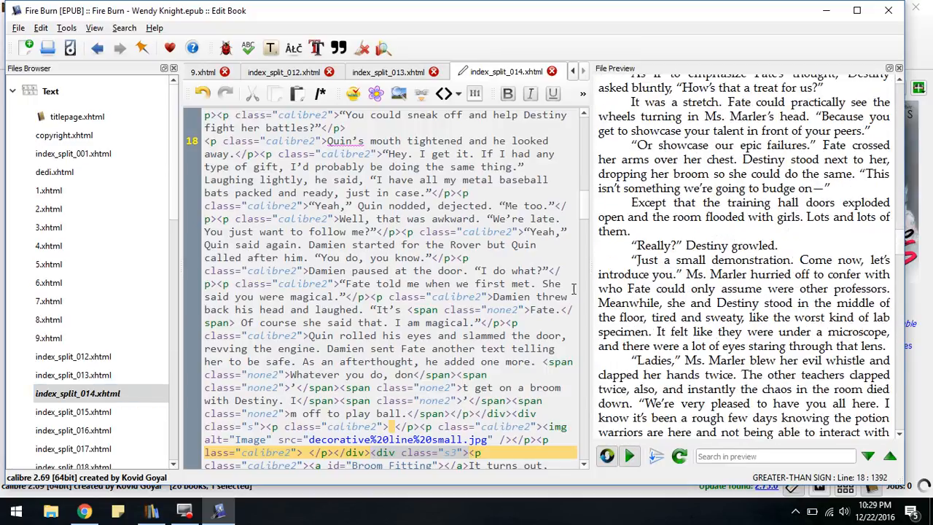
{"action": "scroll", "coordinate": [804, 235], "scroll_direction": "up", "scroll_amount": 12}
{"action": "scroll", "coordinate": [804, 234], "scroll_direction": "up", "scroll_amount": 14}
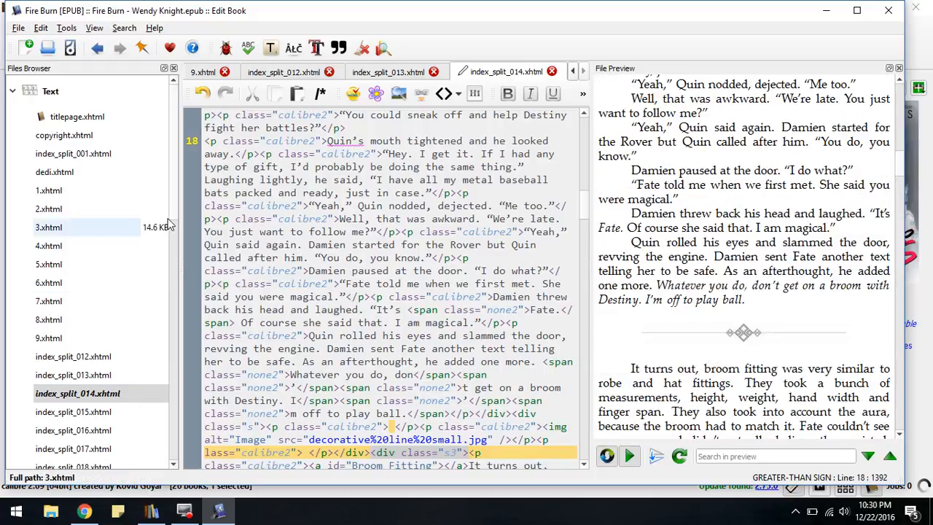
{"action": "scroll", "coordinate": [123, 397], "scroll_direction": "down", "scroll_amount": 6}
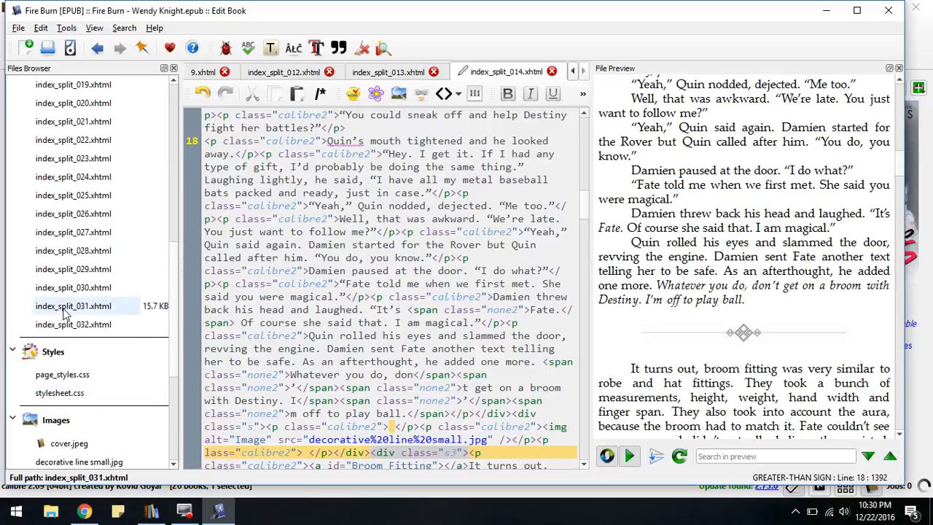
{"action": "scroll", "coordinate": [105, 158], "scroll_direction": "up", "scroll_amount": 4}
{"action": "scroll", "coordinate": [104, 158], "scroll_direction": "up", "scroll_amount": 3}
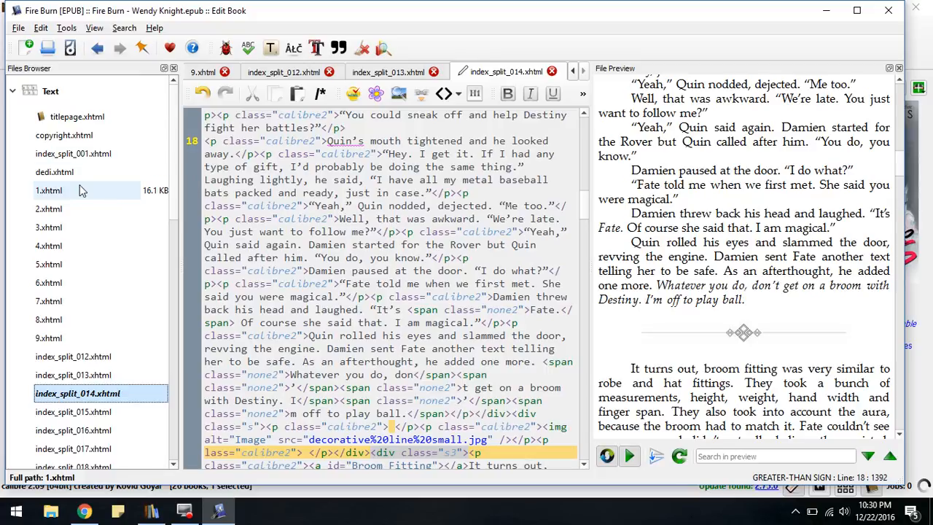
Open Set Semantics and assign copyright.xhtml as the Copyright page.
{"action": "left_click", "coordinate": [79, 135]}
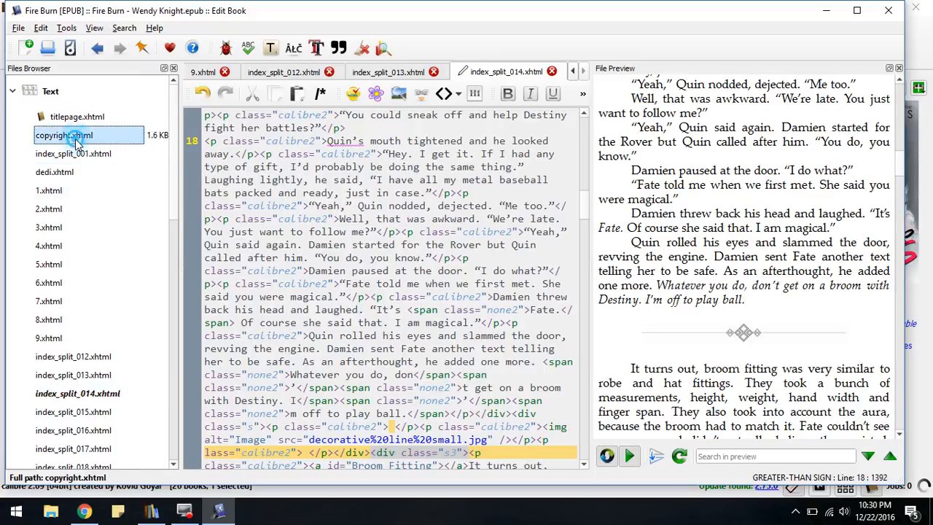
{"action": "left_click", "coordinate": [67, 29]}
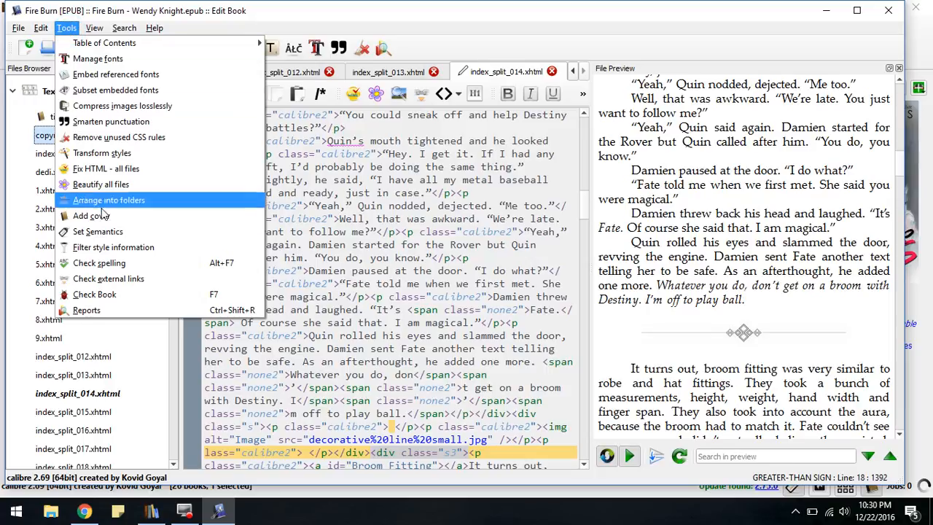
{"action": "left_click", "coordinate": [130, 237]}
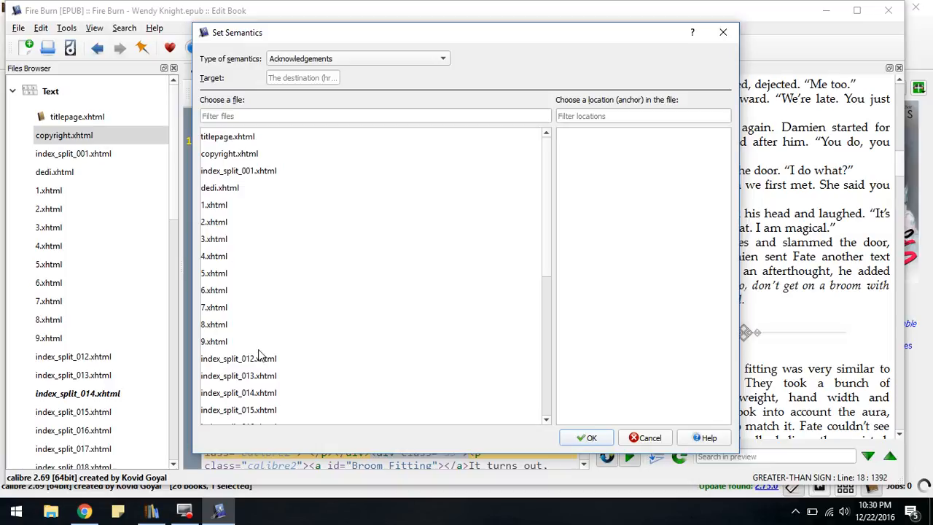
{"action": "left_click", "coordinate": [337, 58]}
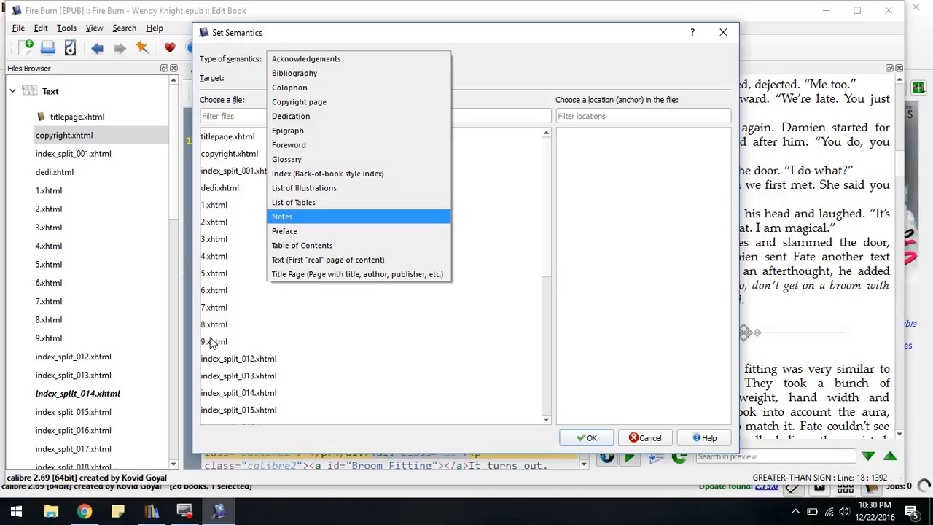
{"action": "left_click", "coordinate": [305, 104]}
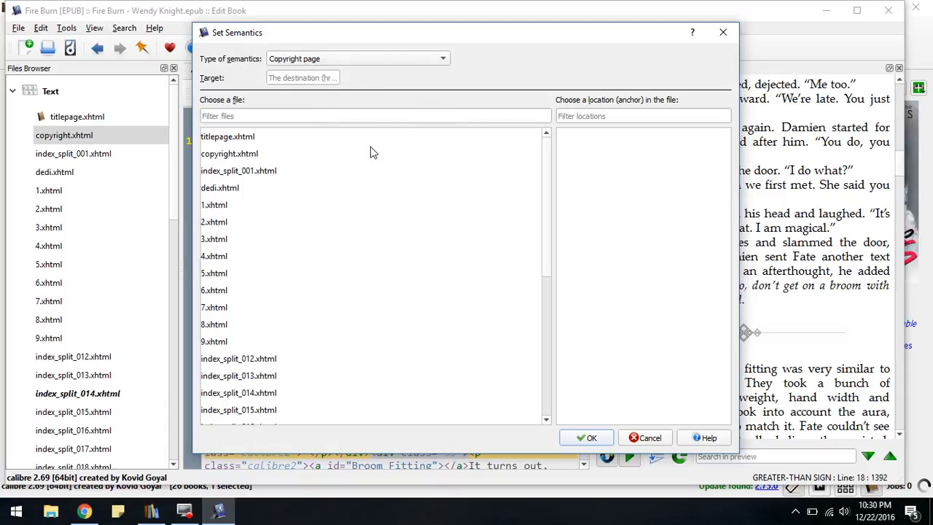
{"action": "left_click", "coordinate": [223, 157]}
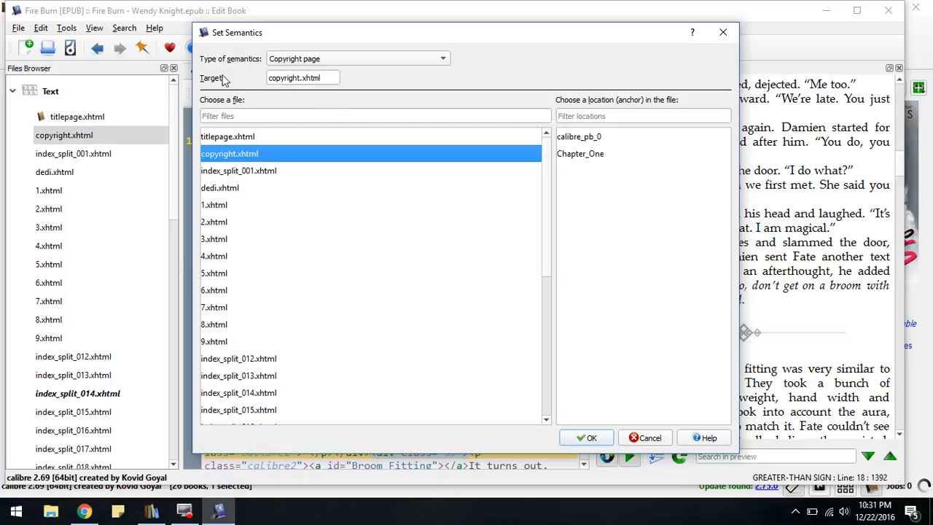
Assign dedi.xhtml as the target of the Dedication semantics.
{"action": "left_click", "coordinate": [442, 60]}
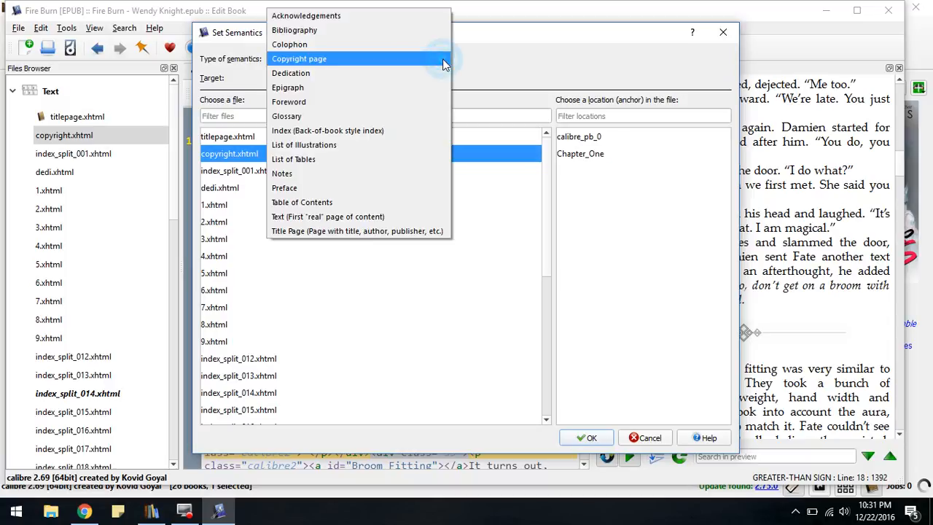
{"action": "left_click", "coordinate": [306, 75]}
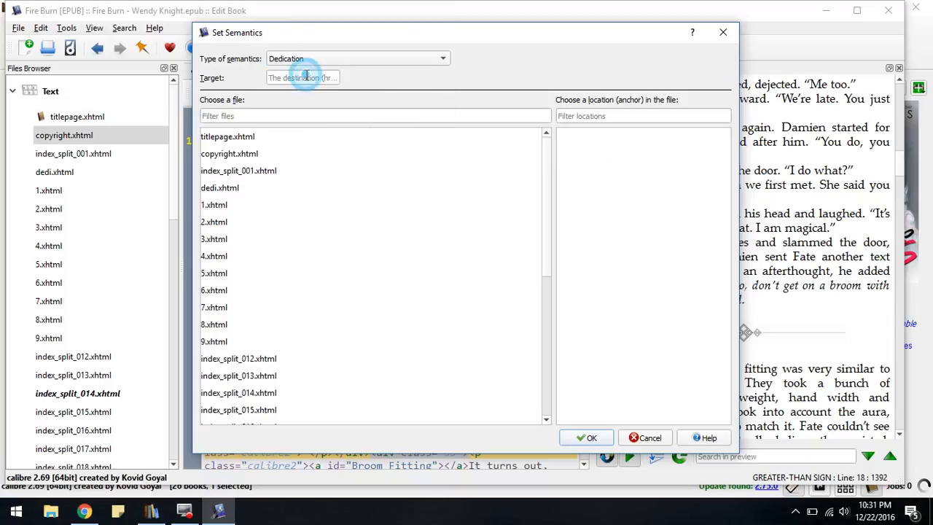
{"action": "left_click", "coordinate": [209, 191]}
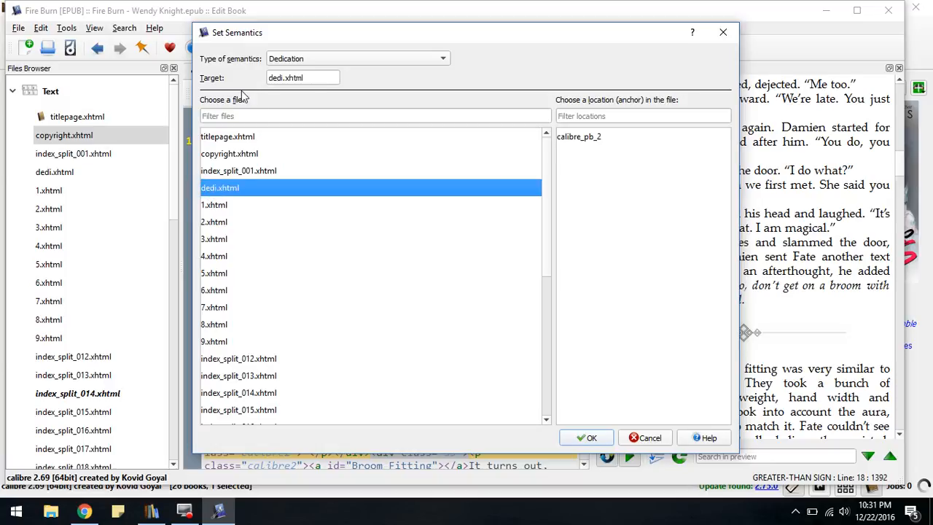
Assign 1.xhtml as the target of the Text (First "real" page of content) semantics.
{"action": "left_click", "coordinate": [380, 58]}
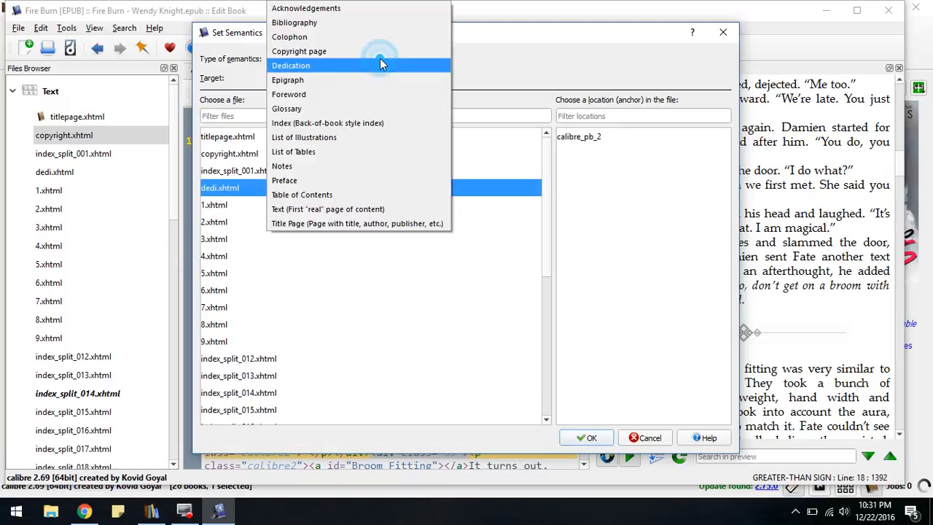
{"action": "left_click", "coordinate": [371, 209]}
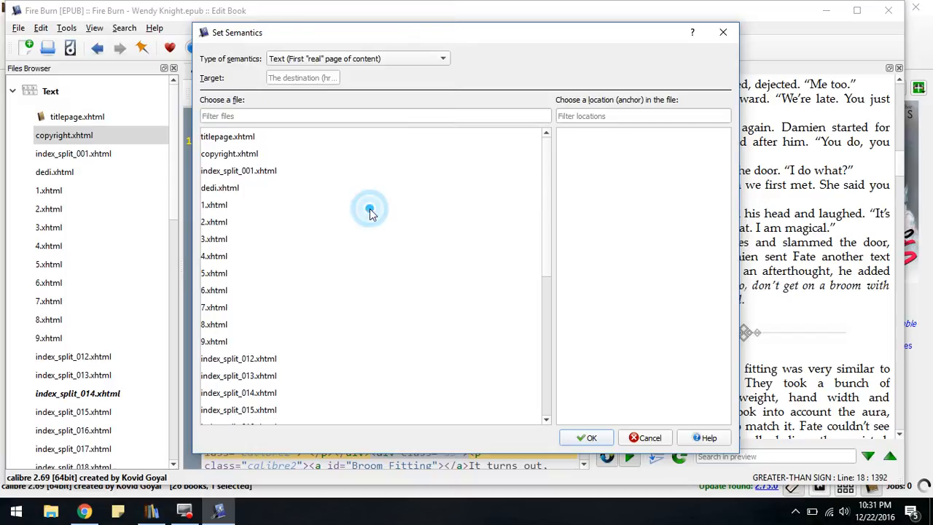
{"action": "left_click", "coordinate": [210, 208]}
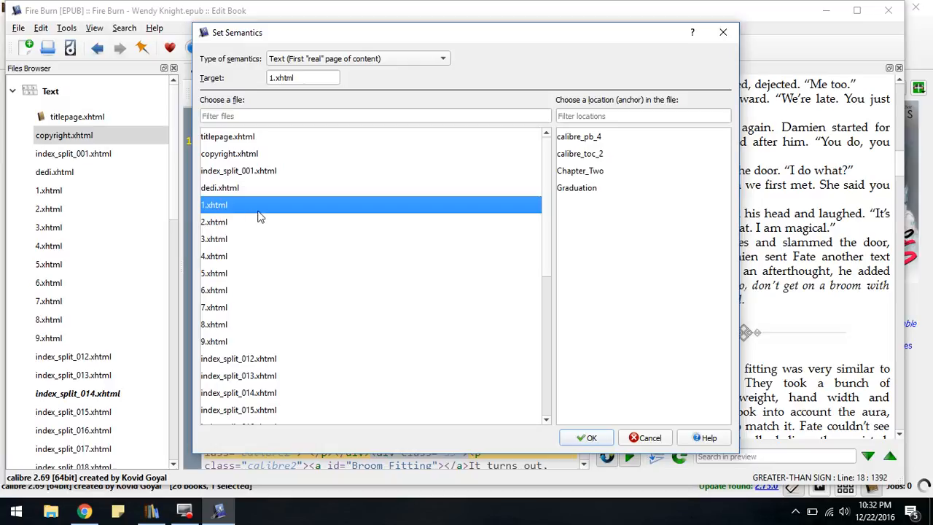
Review the available semantics types, keep Text (First "real" page of content) selected and apply the semantics assignments.
{"action": "left_click", "coordinate": [442, 61]}
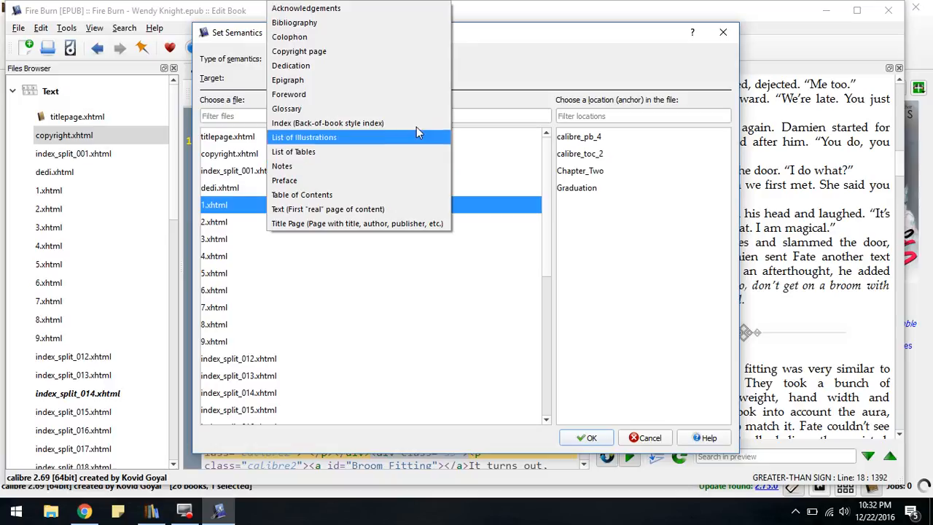
{"action": "left_click", "coordinate": [355, 214]}
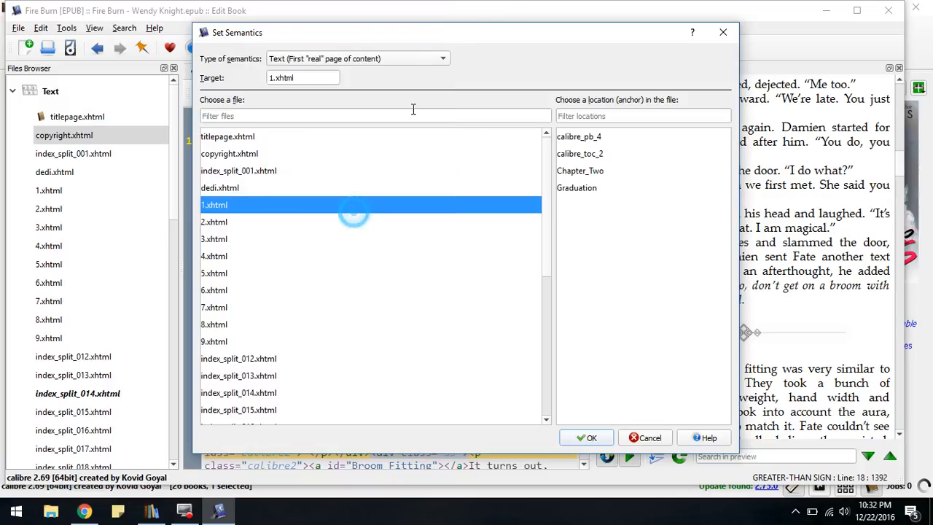
{"action": "left_click", "coordinate": [595, 444]}
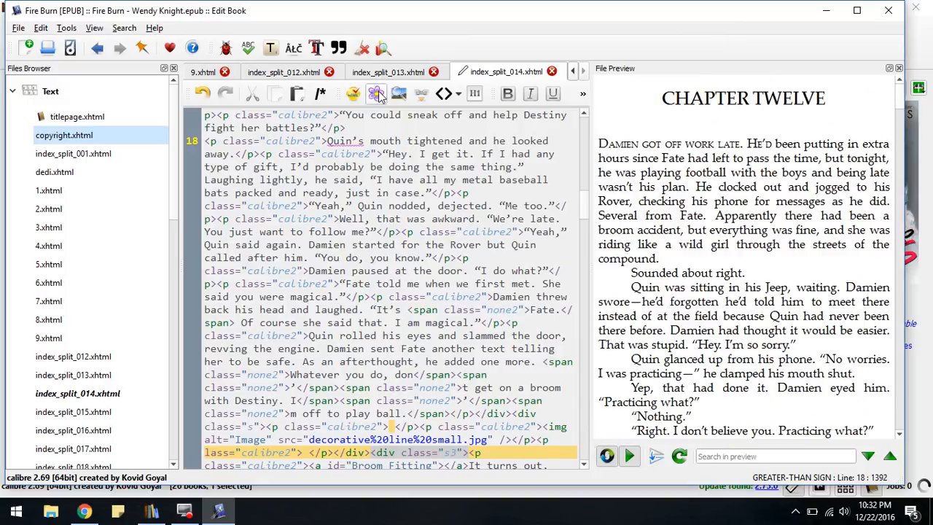
Remove the book's unused CSS rules with Remove unused class attributes enabled and Merge identical CSS rules left off.
{"action": "left_click", "coordinate": [66, 29]}
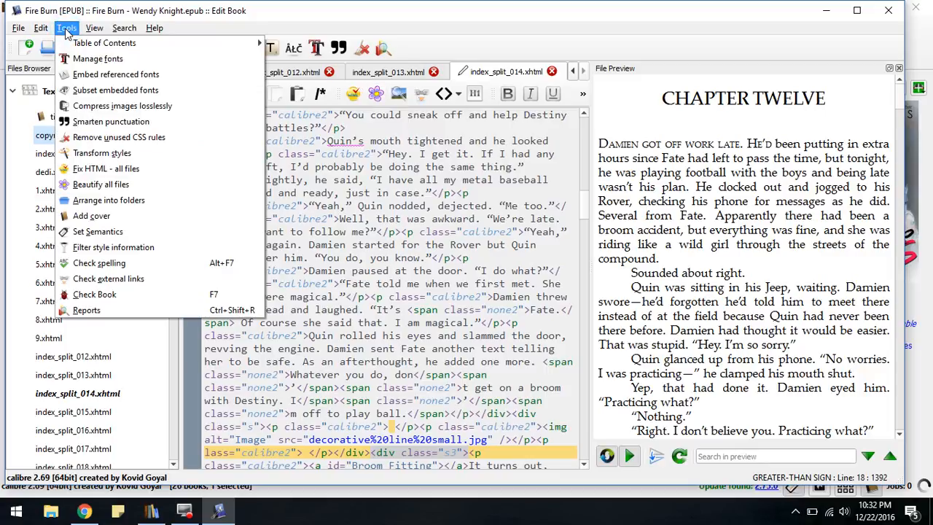
{"action": "left_click", "coordinate": [155, 139]}
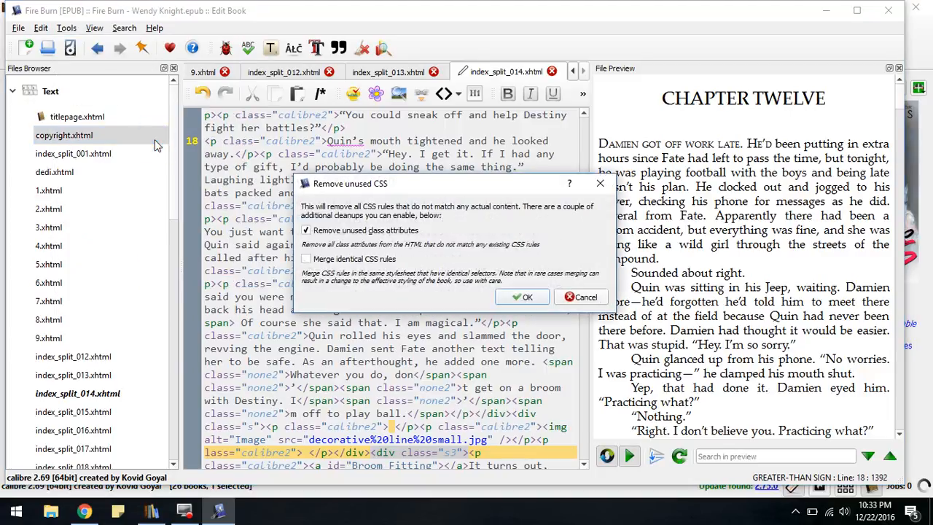
{"action": "left_click", "coordinate": [527, 298]}
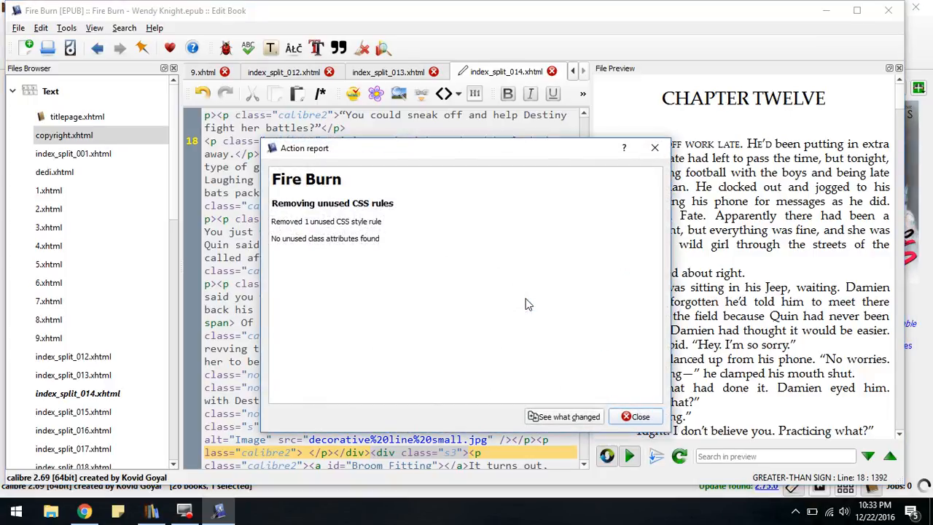
{"action": "left_click", "coordinate": [639, 417]}
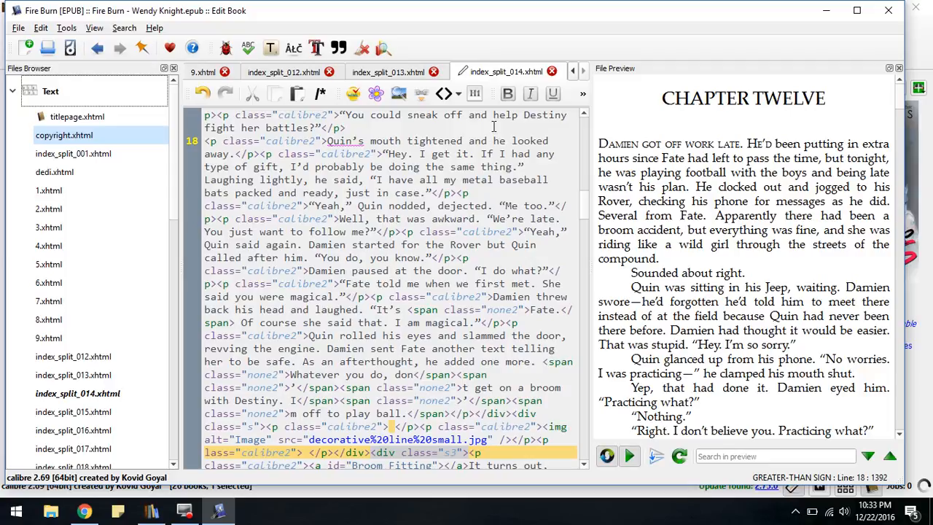
Beautify the code of index_split_014.xhtml, save the book and close the book editor.
{"action": "left_click", "coordinate": [376, 94]}
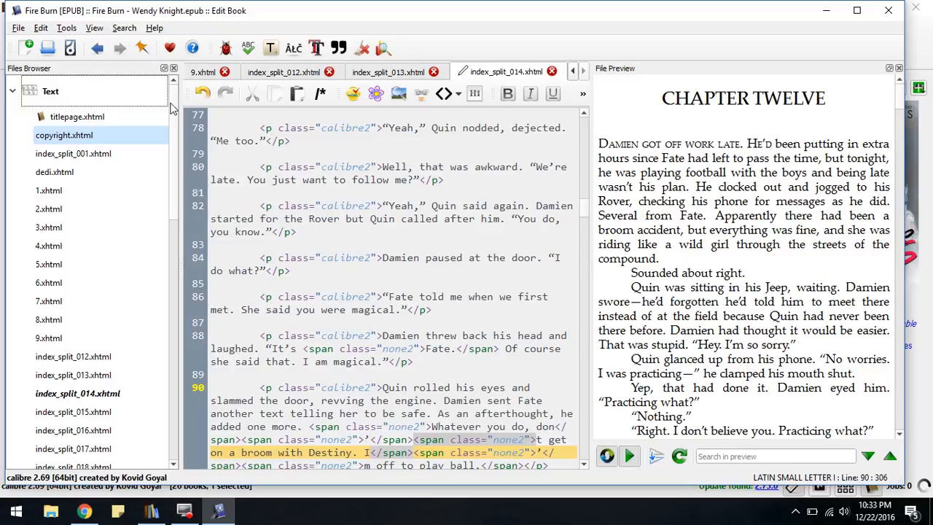
{"action": "left_click", "coordinate": [70, 49]}
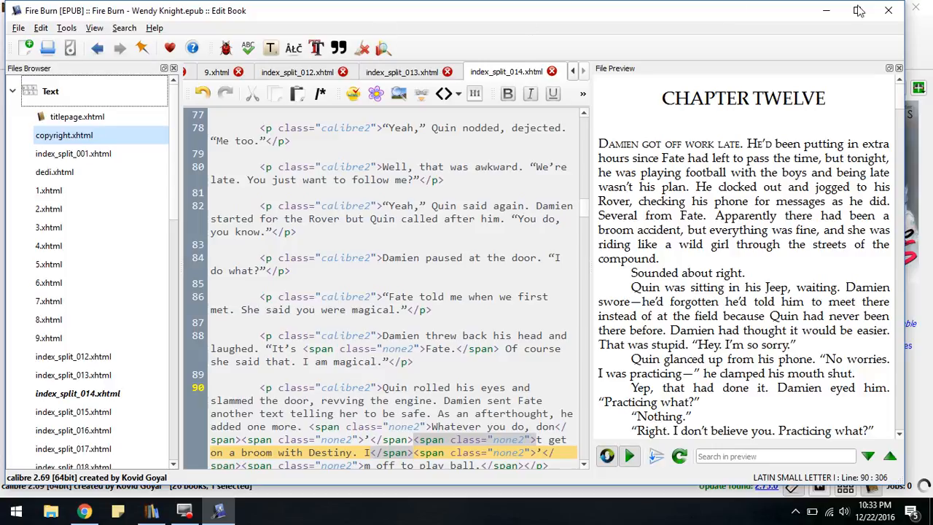
{"action": "left_click", "coordinate": [890, 13]}
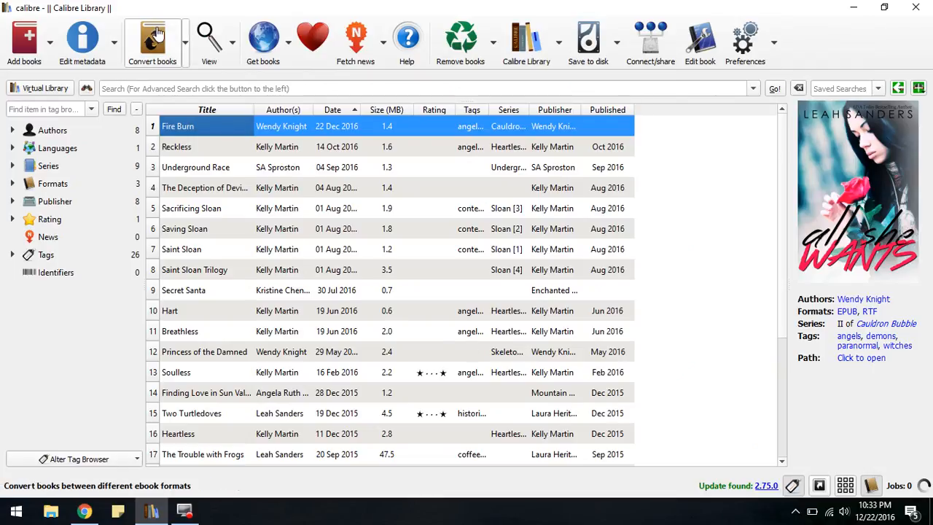
Convert Fire Burn to MOBI, using the edited EPUB as the input format.
{"action": "left_click", "coordinate": [155, 46]}
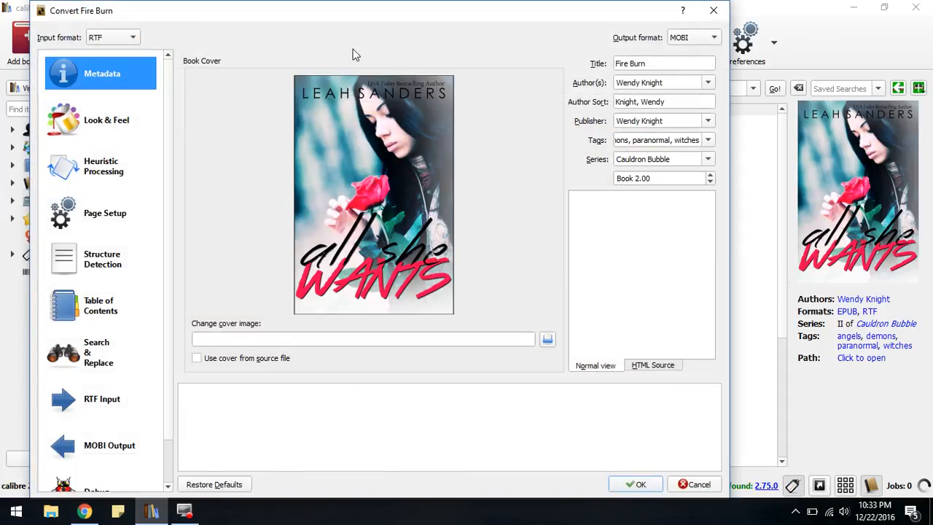
{"action": "left_click", "coordinate": [133, 42]}
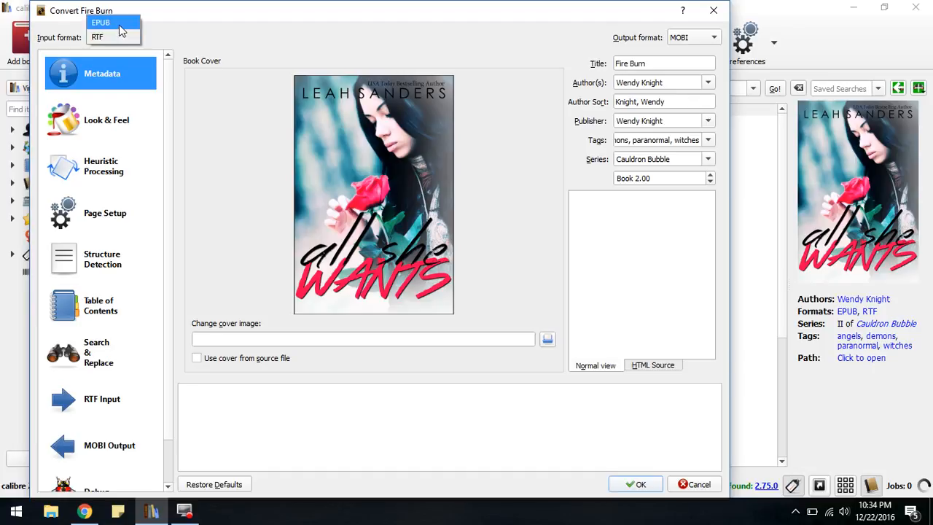
{"action": "left_click", "coordinate": [119, 25]}
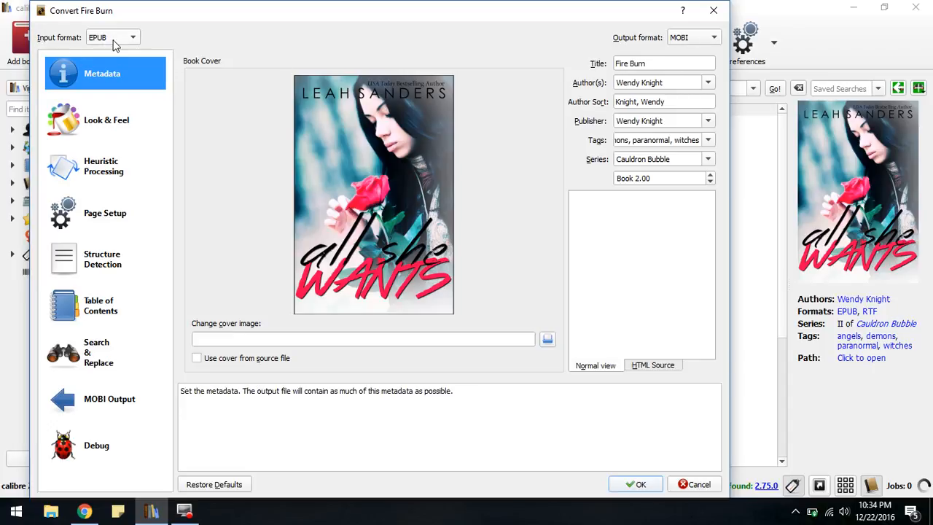
{"action": "left_click", "coordinate": [631, 484]}
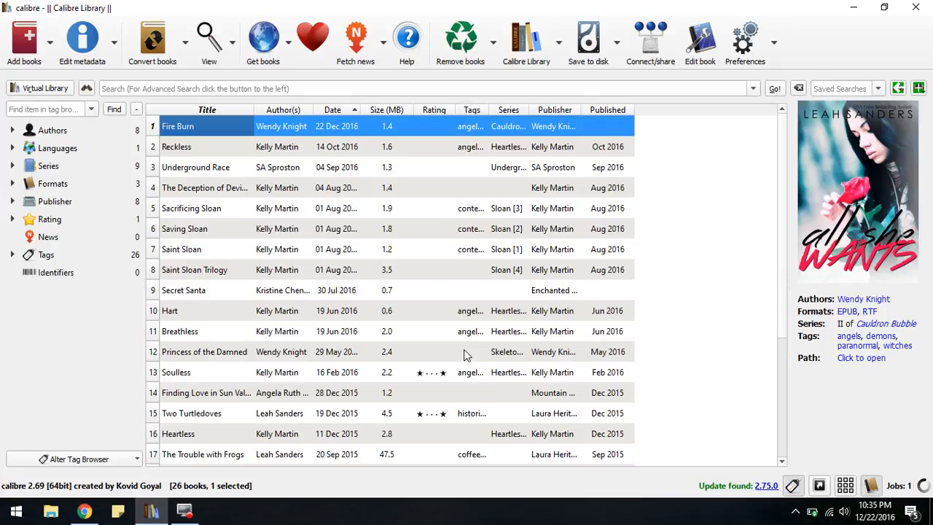
Open the Fire Burn Word document from the author's formatting folder in File Explorer as a read-only copy.
{"action": "left_click", "coordinate": [52, 512]}
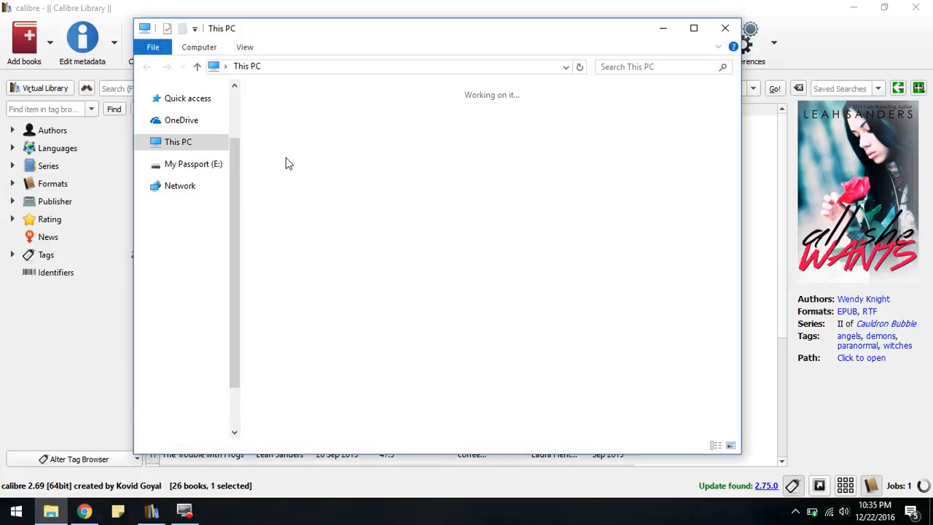
{"action": "double_click", "coordinate": [368, 292]}
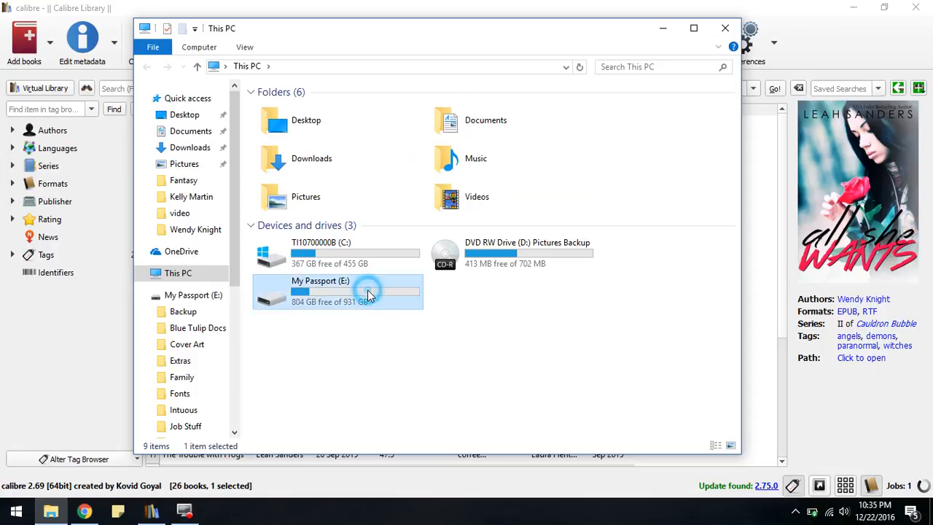
{"action": "left_click", "coordinate": [195, 229]}
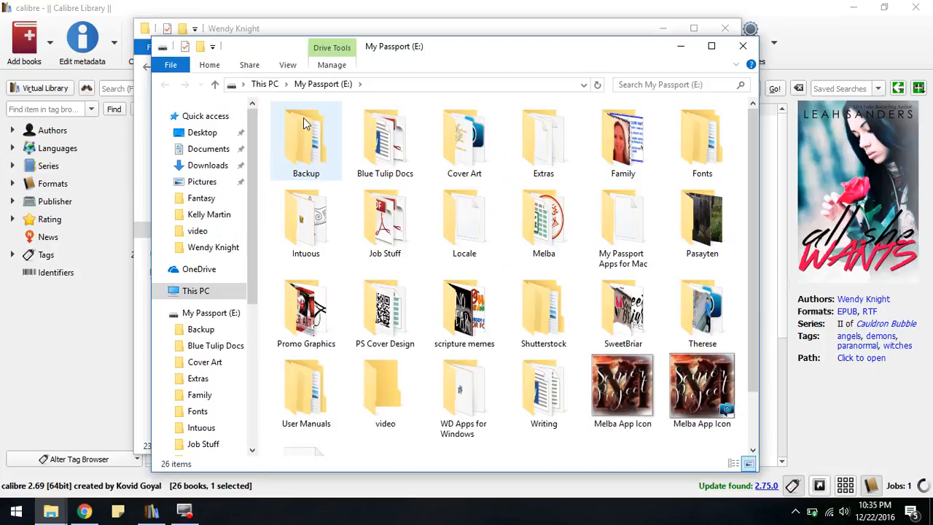
{"action": "left_click", "coordinate": [743, 46]}
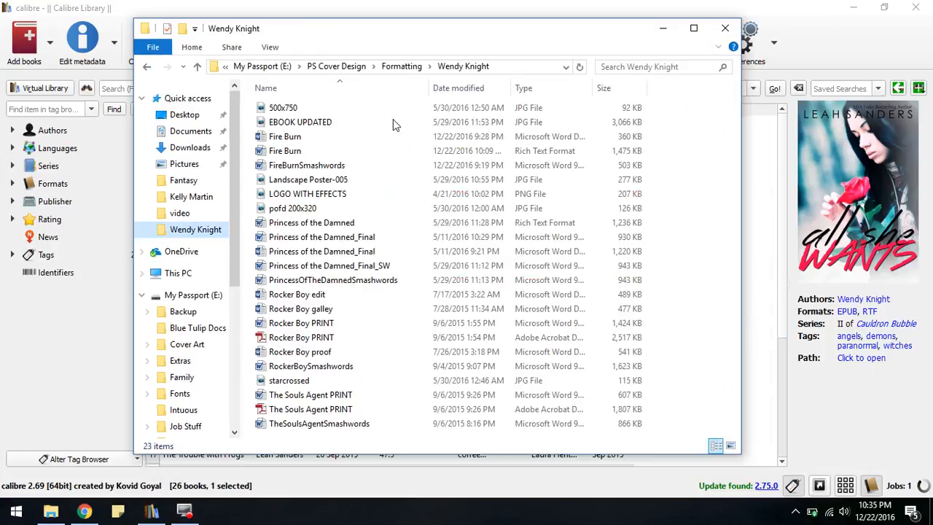
{"action": "double_click", "coordinate": [293, 139]}
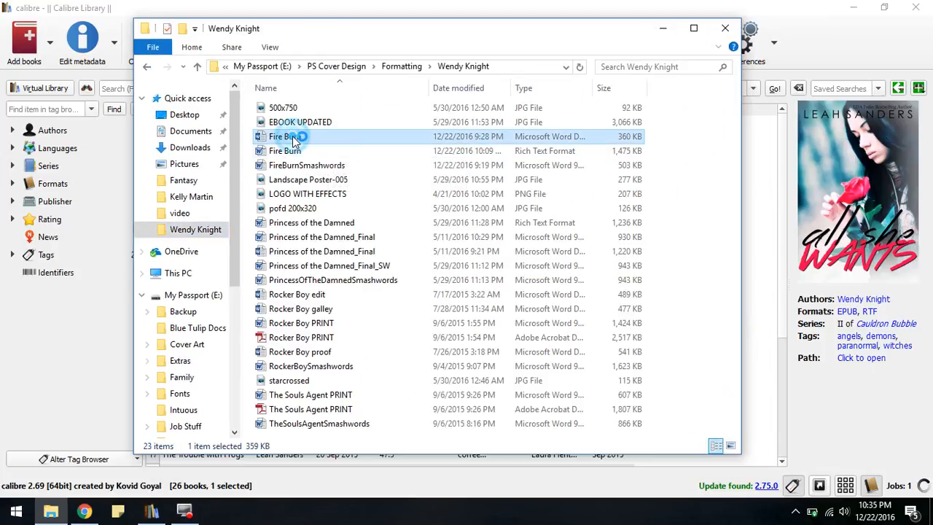
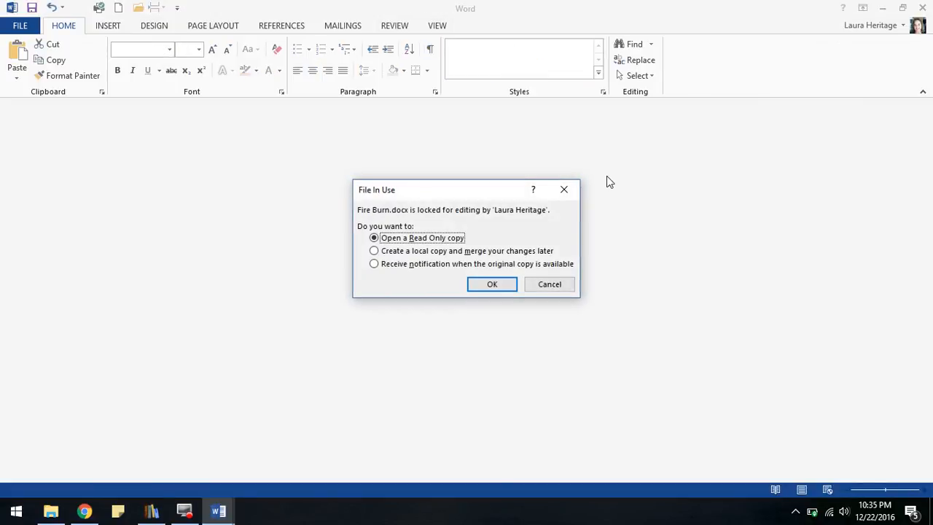
{"action": "left_click", "coordinate": [492, 286]}
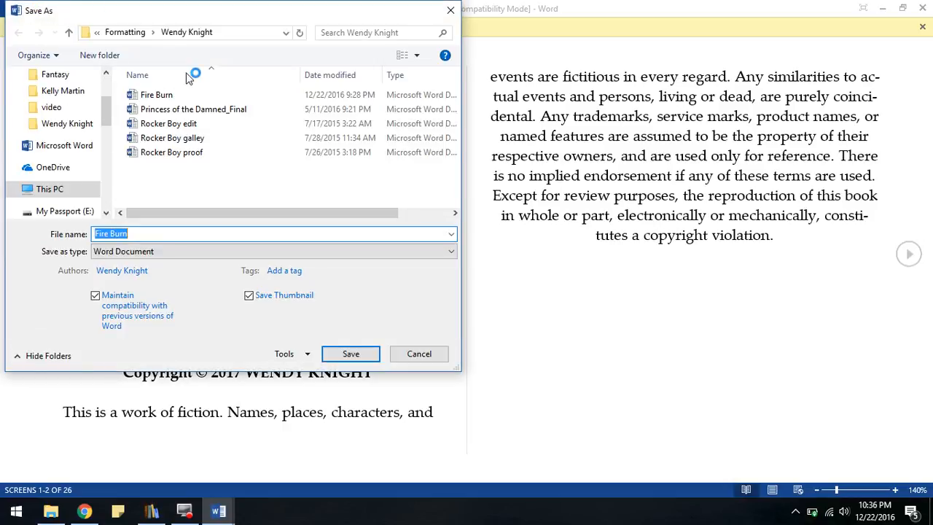
Try to save the read-only copy as a Word document over the existing Fire Burn file.
{"action": "left_click", "coordinate": [157, 96]}
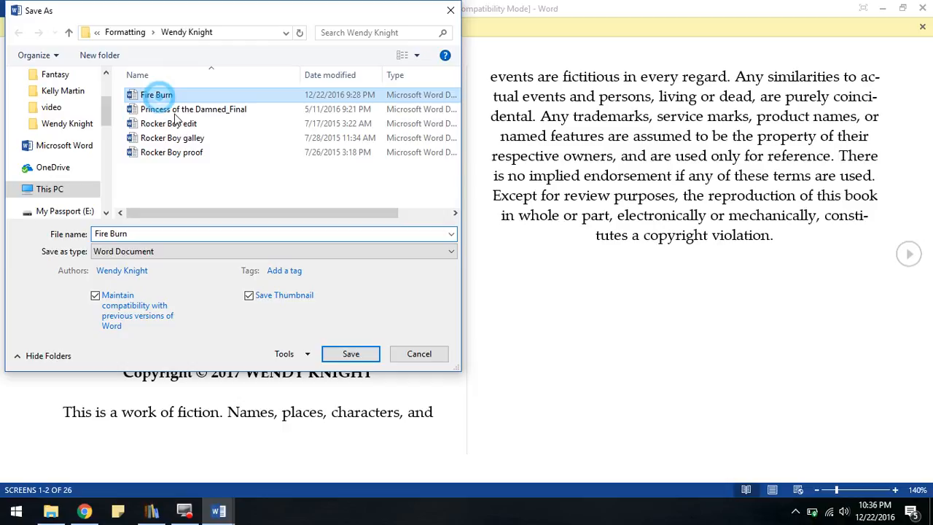
{"action": "left_click", "coordinate": [350, 353]}
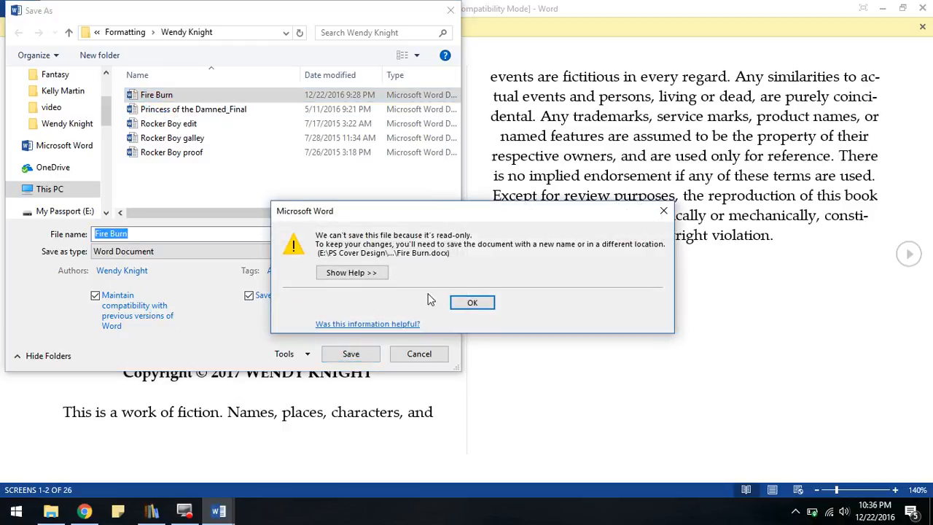
{"action": "left_click", "coordinate": [461, 306]}
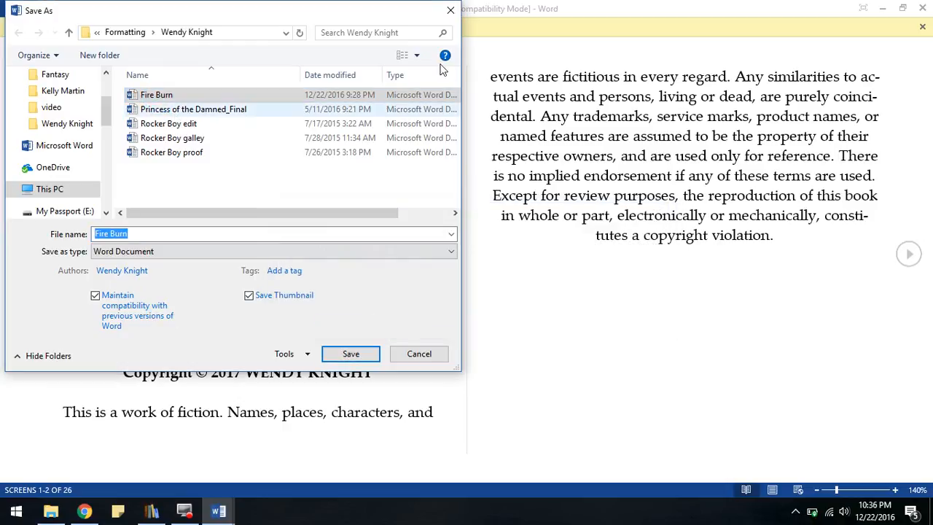
{"action": "left_click", "coordinate": [450, 12]}
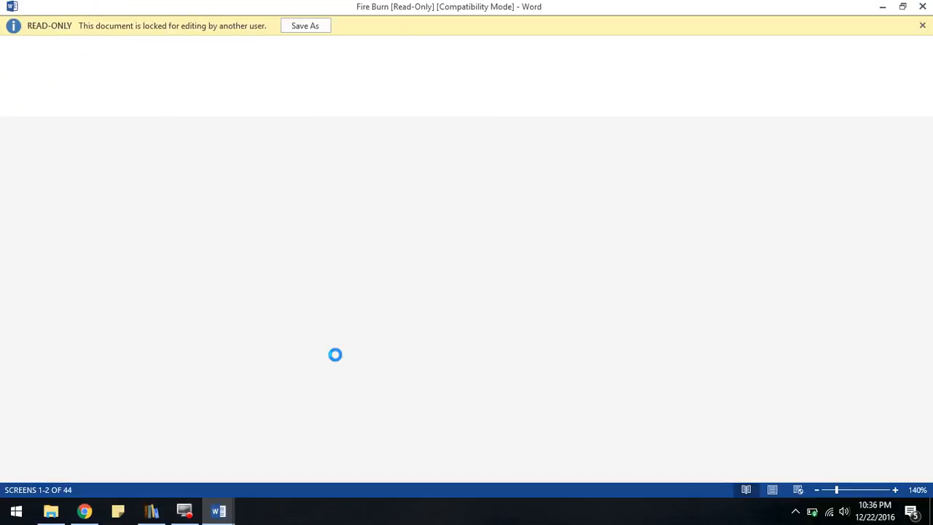
Switch to the editable Fire Burn document already open in Word and open its bookmark list.
{"action": "left_click", "coordinate": [221, 513]}
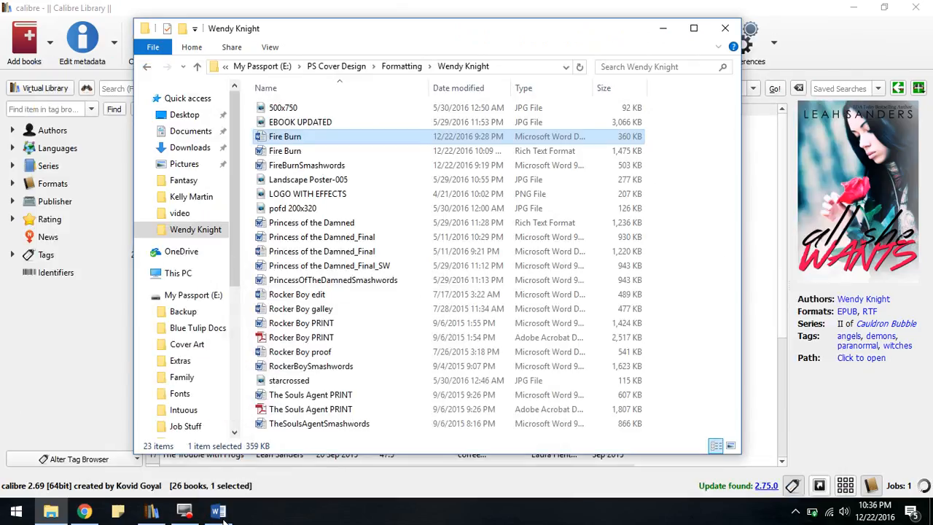
{"action": "left_click", "coordinate": [221, 512]}
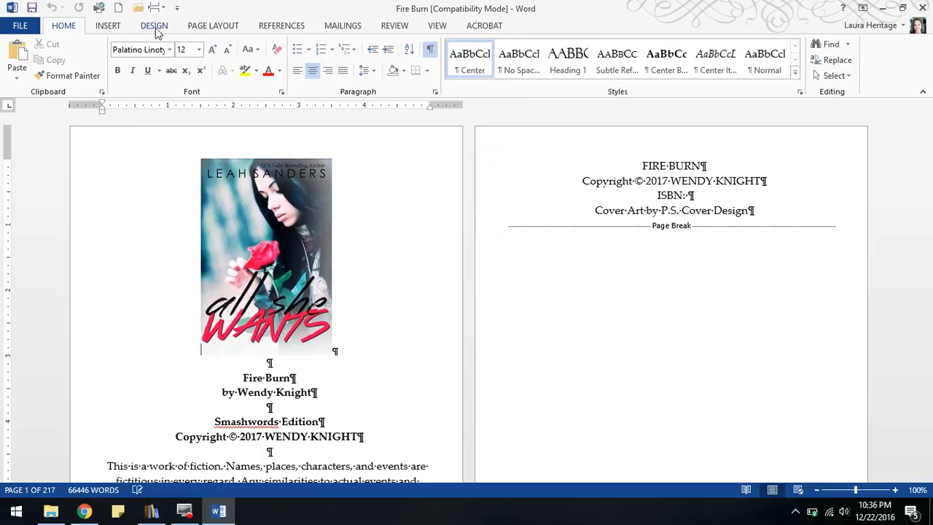
{"action": "left_click", "coordinate": [109, 25]}
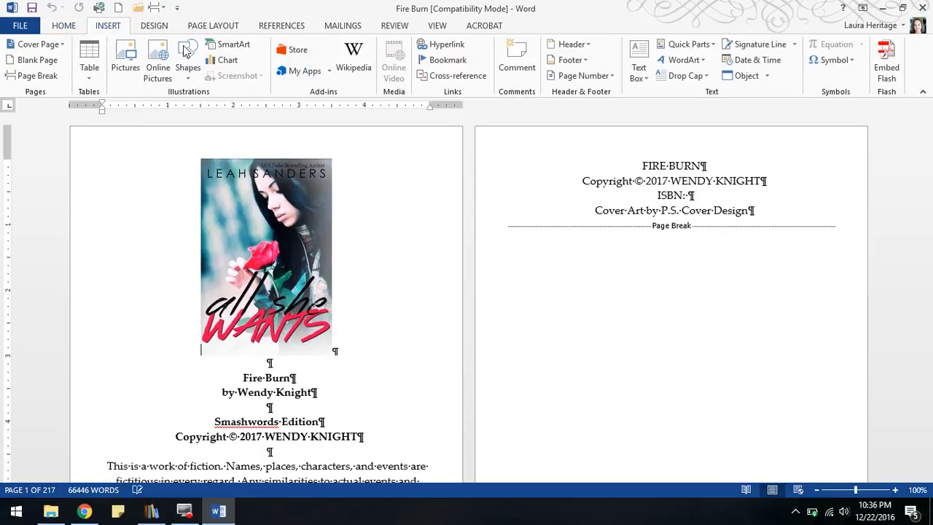
{"action": "left_click", "coordinate": [448, 61]}
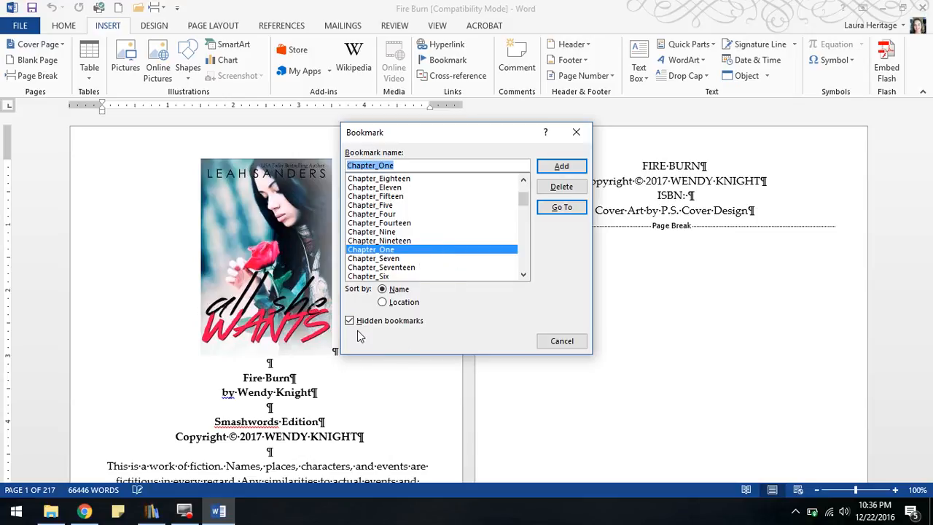
Delete the Chapter_Eighteen, Chapter_Eleven and Chapter_Fifteen bookmarks from the document.
{"action": "left_click", "coordinate": [411, 183]}
{"action": "left_click", "coordinate": [561, 187]}
{"action": "left_click", "coordinate": [394, 183]}
{"action": "left_click", "coordinate": [562, 188]}
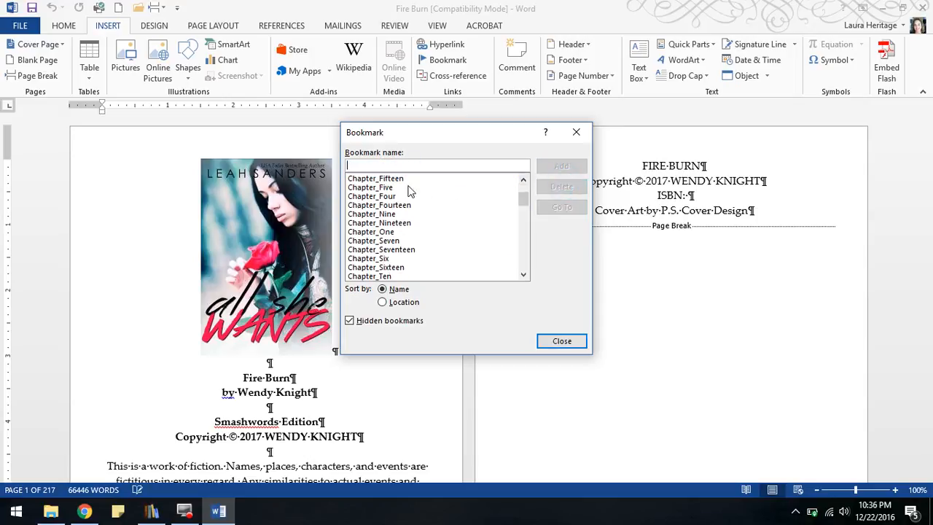
{"action": "left_click", "coordinate": [390, 179]}
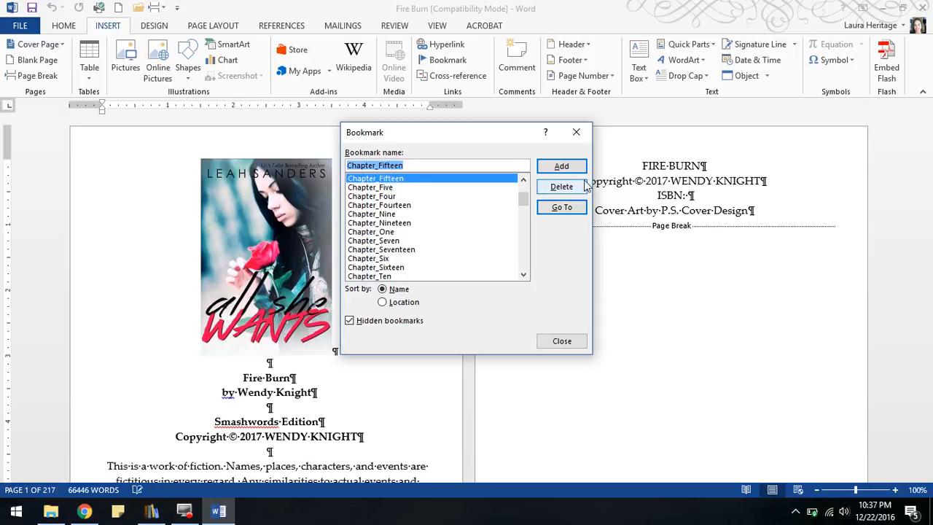
{"action": "left_click", "coordinate": [561, 186]}
Delete the Chapter_Five, Chapter_Four, Chapter_Fourteen, Chapter_Nine and Chapter_Nineteen bookmarks.
{"action": "left_click", "coordinate": [459, 178]}
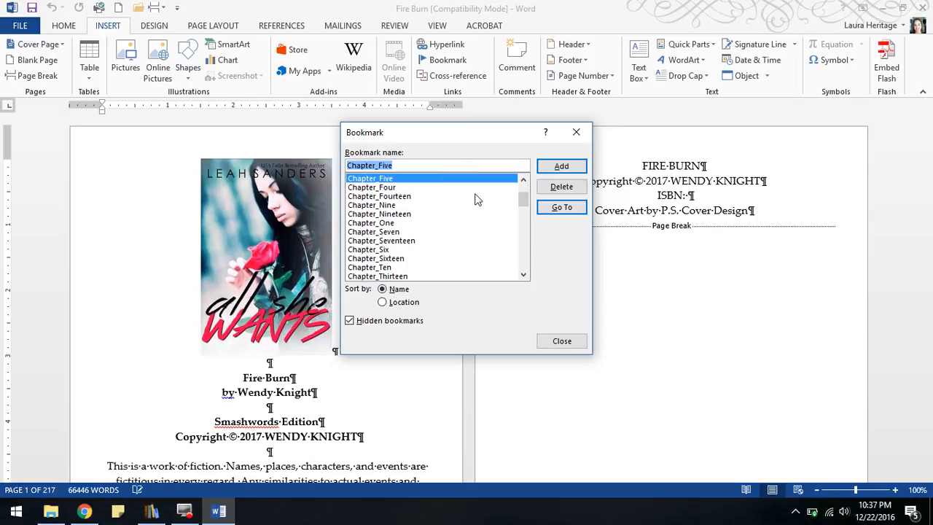
{"action": "left_click", "coordinate": [561, 186]}
{"action": "left_click", "coordinate": [466, 179]}
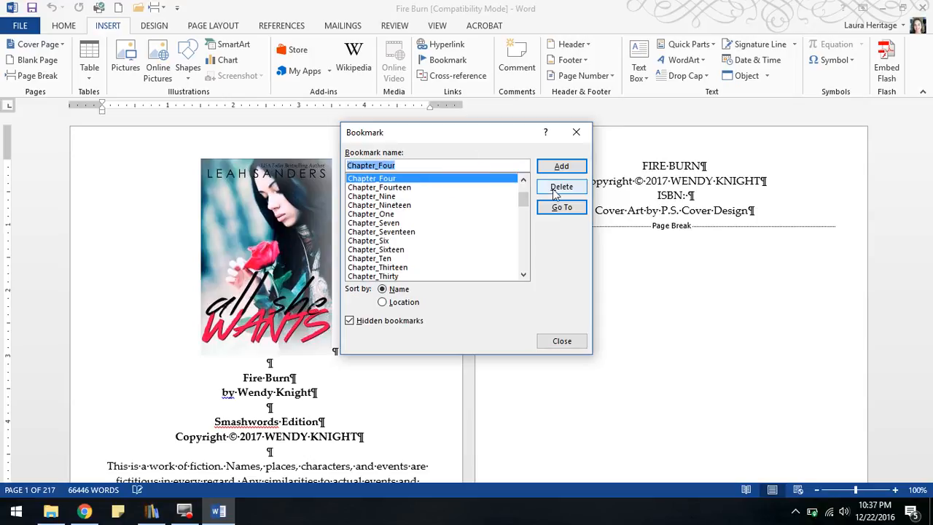
{"action": "left_click", "coordinate": [561, 187]}
{"action": "left_click", "coordinate": [424, 179]}
{"action": "left_click", "coordinate": [545, 189]}
{"action": "left_click", "coordinate": [410, 179]}
{"action": "left_click", "coordinate": [558, 187]}
{"action": "left_click", "coordinate": [376, 179]}
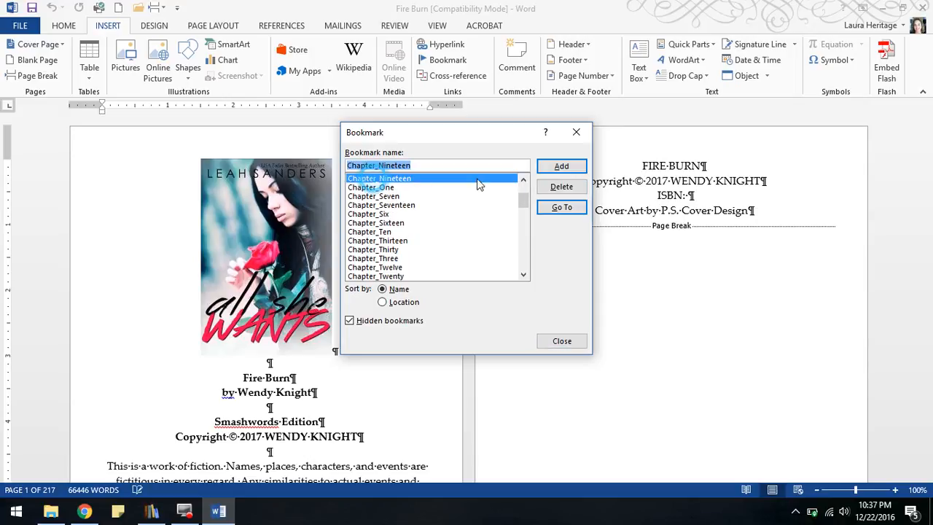
{"action": "left_click", "coordinate": [561, 187]}
Delete the Chapter_One, Chapter_Seven, Chapter_Seventeen and Chapter_Six bookmarks.
{"action": "left_click", "coordinate": [387, 179]}
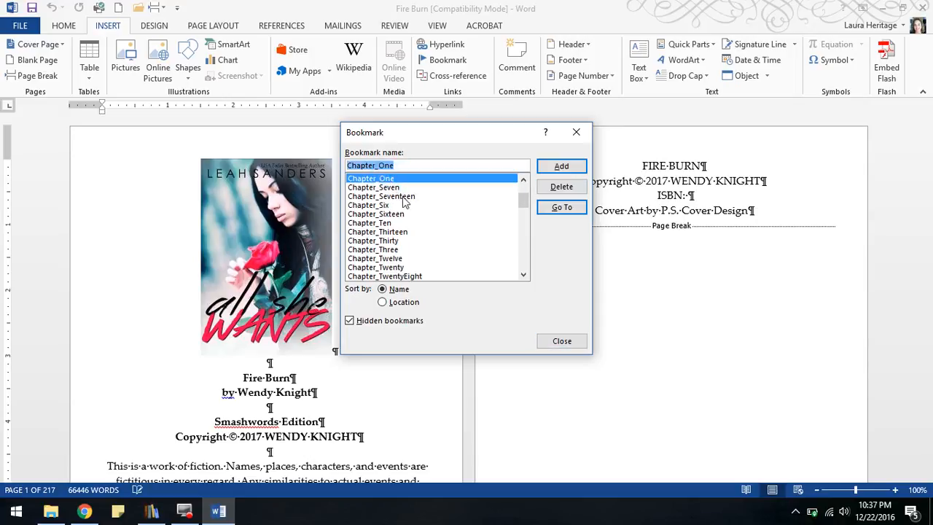
{"action": "left_click", "coordinate": [412, 275]}
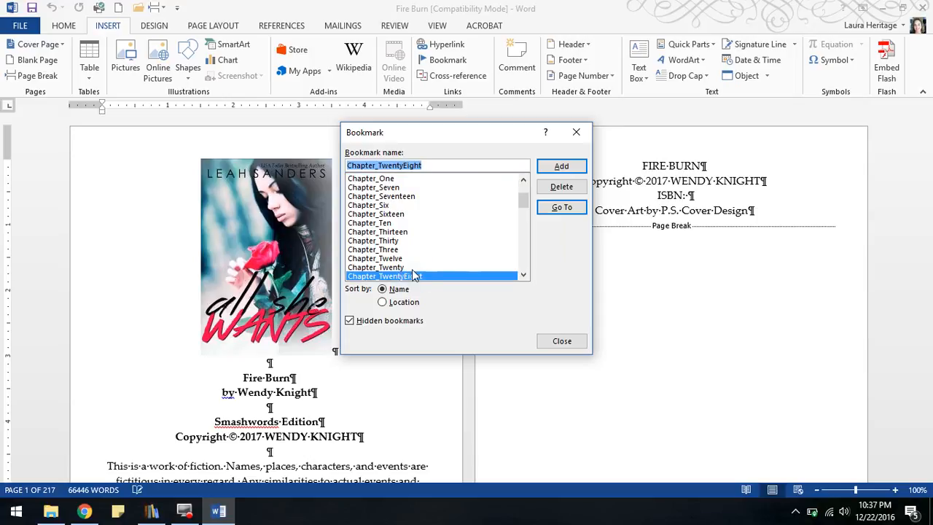
{"action": "left_click", "coordinate": [395, 179]}
{"action": "left_click", "coordinate": [569, 188]}
{"action": "left_click", "coordinate": [502, 180]}
{"action": "left_click", "coordinate": [561, 187]}
{"action": "left_click", "coordinate": [419, 179]}
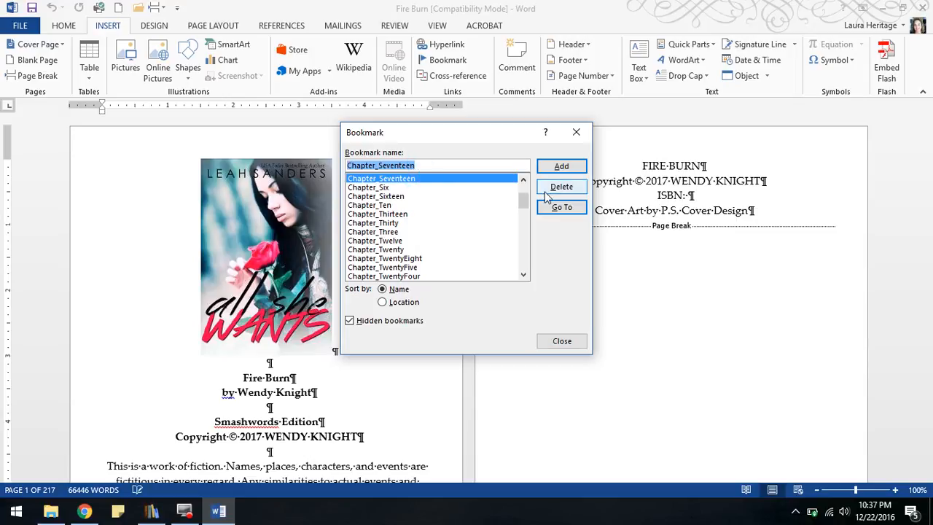
{"action": "left_click", "coordinate": [561, 187]}
{"action": "left_click", "coordinate": [422, 179]}
{"action": "left_click", "coordinate": [555, 188]}
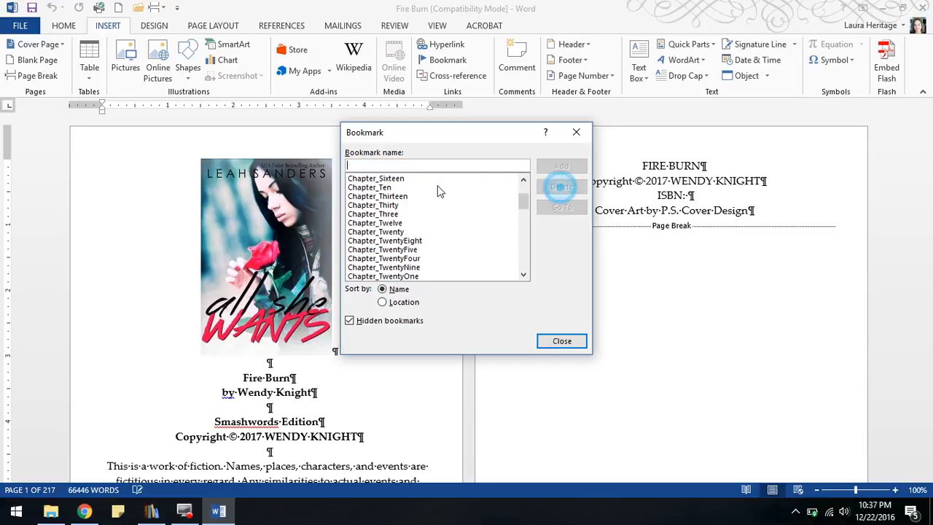
Delete the Chapter_Sixteen, Chapter_Ten, Chapter_Thirteen, Chapter_Thirty and Chapter_Three bookmarks.
{"action": "left_click", "coordinate": [416, 179]}
{"action": "left_click", "coordinate": [557, 187]}
{"action": "left_click", "coordinate": [408, 179]}
{"action": "left_click", "coordinate": [558, 186]}
{"action": "left_click", "coordinate": [408, 179]}
{"action": "left_click", "coordinate": [560, 188]}
{"action": "left_click", "coordinate": [408, 179]}
{"action": "left_click", "coordinate": [557, 187]}
{"action": "left_click", "coordinate": [408, 180]}
{"action": "left_click", "coordinate": [556, 187]}
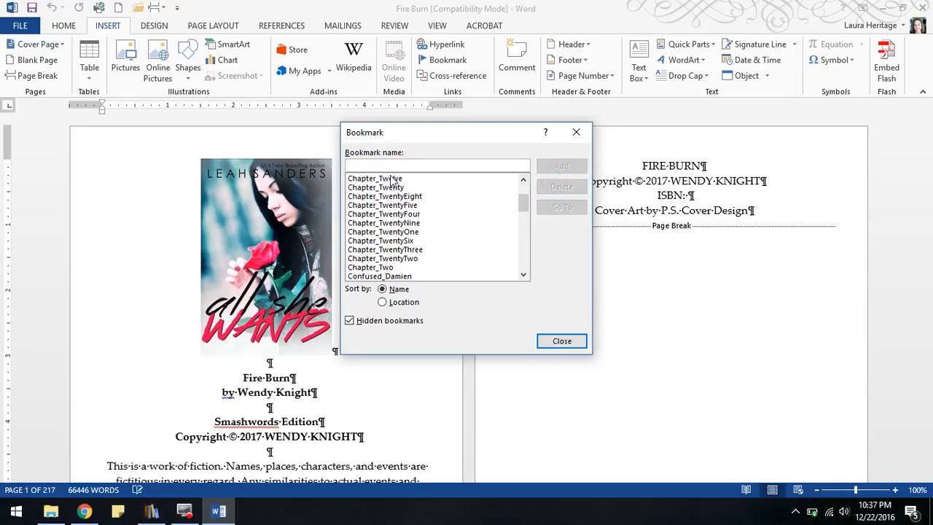
Delete the bookmarks Chapter_Twelve, Chapter_Twenty, Chapter_TwentyEight, Chapter_TwentyFive, Chapter_TwentyFour and Chapter_TwentyNine.
{"action": "left_click", "coordinate": [406, 179]}
{"action": "left_click", "coordinate": [560, 188]}
{"action": "left_click", "coordinate": [487, 180]}
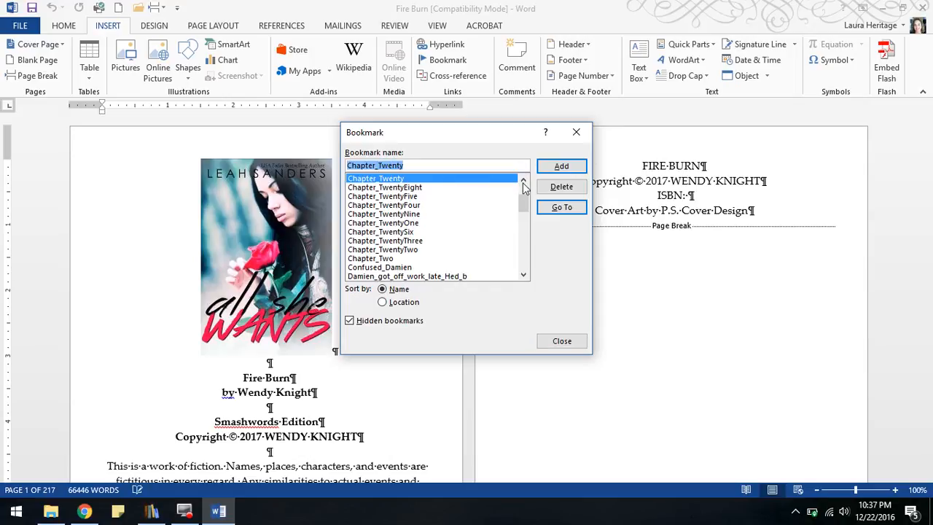
{"action": "left_click", "coordinate": [556, 187]}
{"action": "left_click", "coordinate": [415, 179]}
{"action": "left_click", "coordinate": [557, 188]}
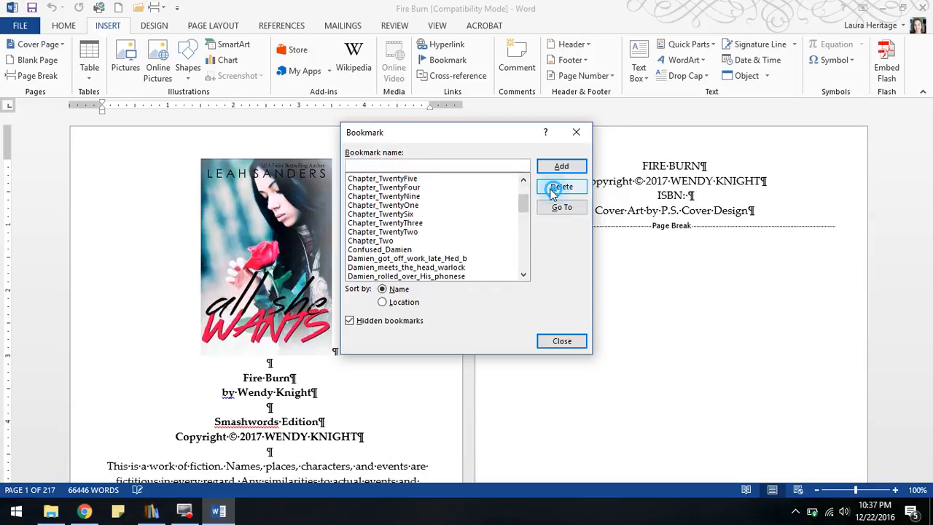
{"action": "left_click", "coordinate": [397, 180]}
{"action": "left_click", "coordinate": [409, 179]}
{"action": "left_click", "coordinate": [552, 188]}
{"action": "left_click", "coordinate": [402, 180]}
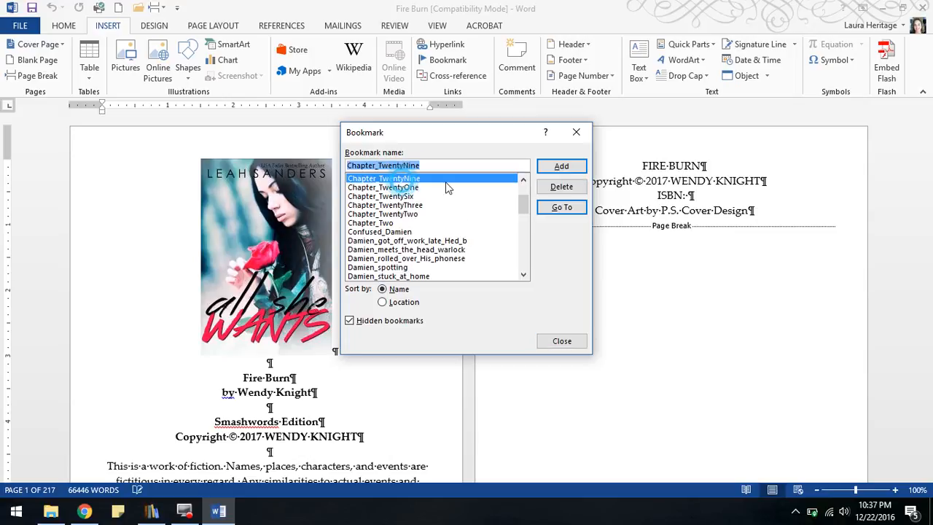
{"action": "left_click", "coordinate": [553, 191]}
Delete the bookmarks Chapter_TwentyOne, Chapter_TwentySix, Chapter_TwentyThree, Chapter_TwentyTwo and Chapter_Two.
{"action": "left_click", "coordinate": [485, 180]}
{"action": "left_click", "coordinate": [558, 187]}
{"action": "left_click", "coordinate": [399, 179]}
{"action": "left_click", "coordinate": [555, 187]}
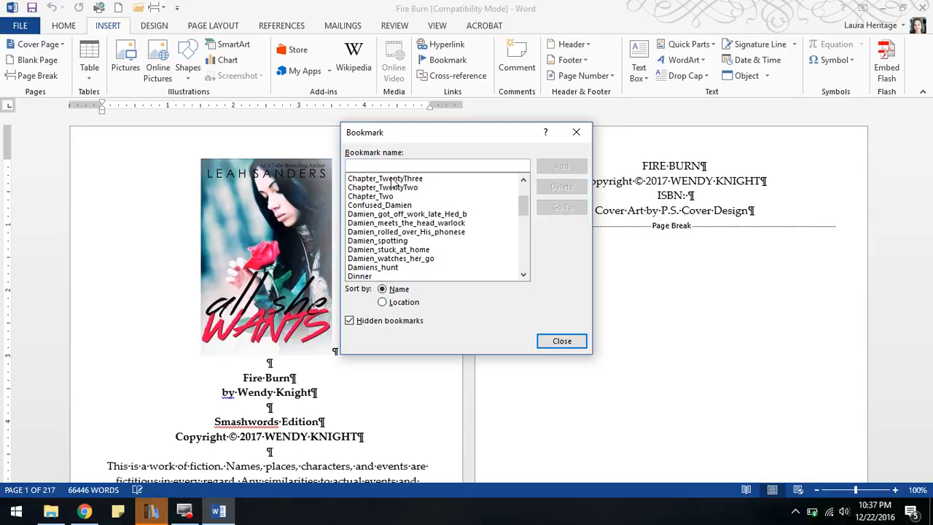
{"action": "left_click", "coordinate": [392, 180]}
{"action": "left_click", "coordinate": [558, 188]}
{"action": "left_click", "coordinate": [427, 180]}
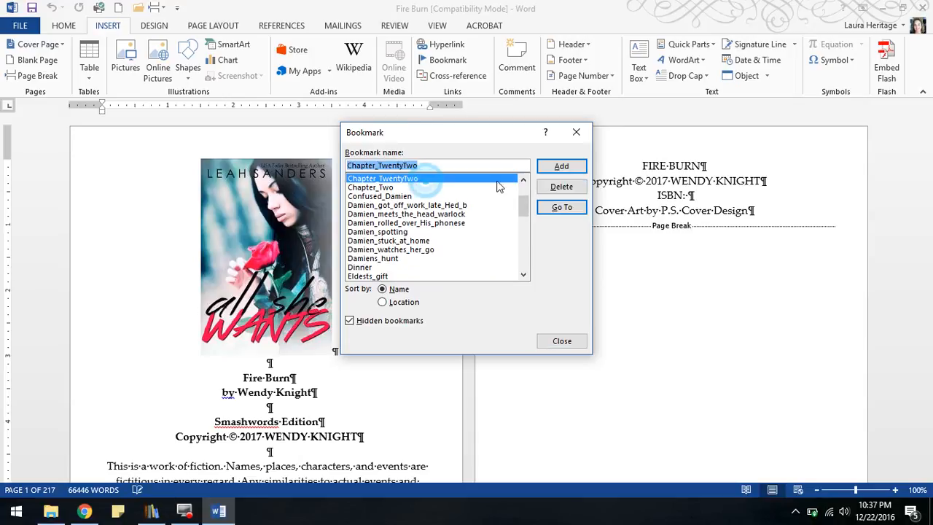
{"action": "left_click", "coordinate": [557, 188]}
{"action": "left_click", "coordinate": [440, 180]}
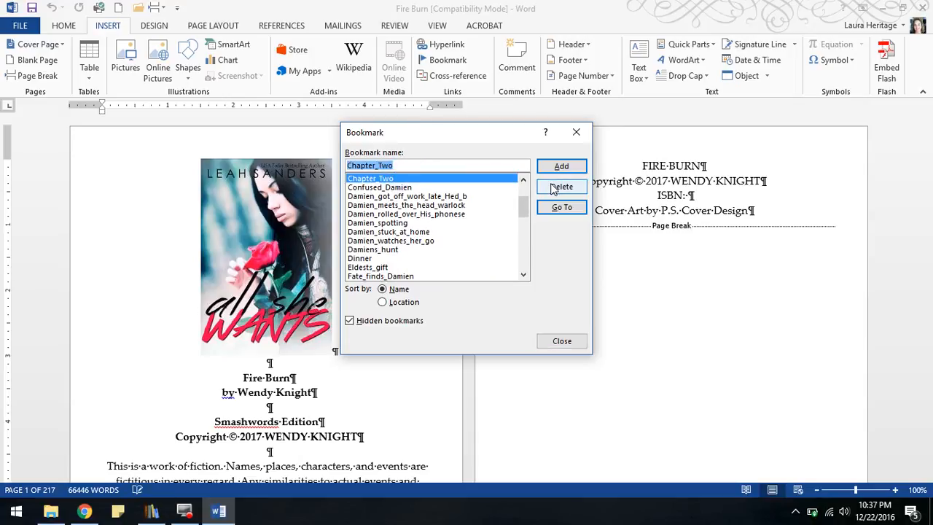
{"action": "left_click", "coordinate": [553, 188]}
Delete the bookmarks Confused_Damien, Damien_got_off_work_late_Hed_b, Damien_meets_the_head_warlock and Damien_rolled_over_His_phonese.
{"action": "left_click", "coordinate": [397, 179]}
{"action": "left_click", "coordinate": [558, 187]}
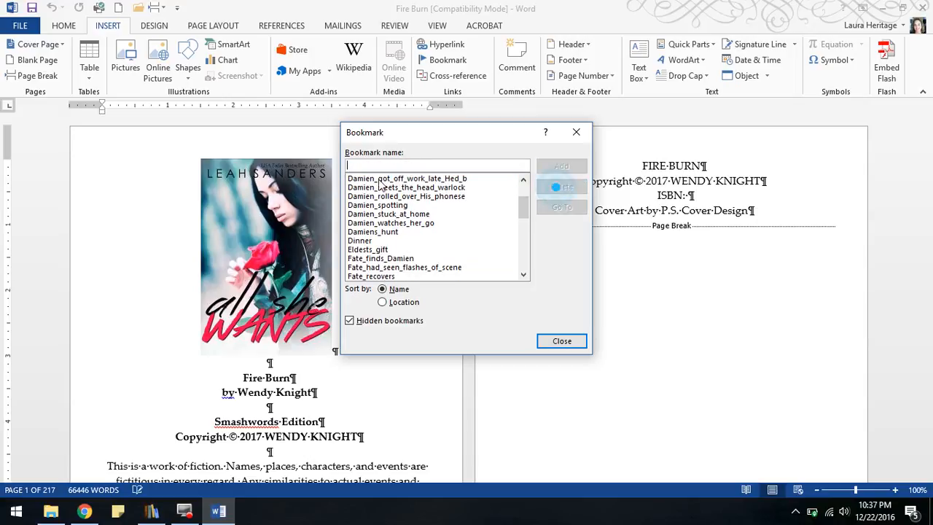
{"action": "left_click", "coordinate": [386, 179]}
{"action": "left_click", "coordinate": [559, 187]}
{"action": "left_click", "coordinate": [440, 179]}
{"action": "left_click", "coordinate": [557, 187]}
{"action": "left_click", "coordinate": [439, 180]}
{"action": "left_click", "coordinate": [546, 188]}
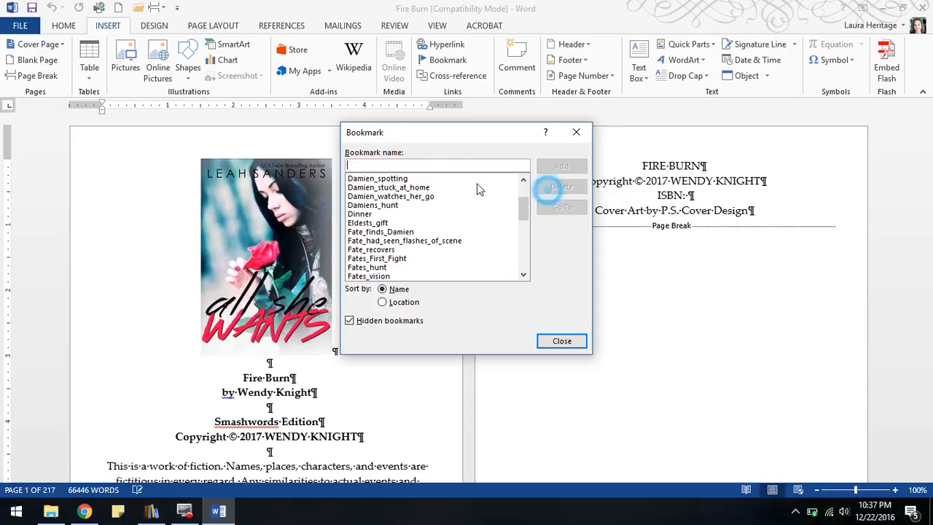
Delete the bookmarks Damien_spotting, Damien_stuck_at_home, Damien_watches_her_go and Damiens_hunt.
{"action": "left_click", "coordinate": [430, 180]}
{"action": "left_click", "coordinate": [559, 187]}
{"action": "left_click", "coordinate": [423, 180]}
{"action": "left_click", "coordinate": [557, 187]}
{"action": "left_click", "coordinate": [440, 179]}
{"action": "left_click", "coordinate": [551, 191]}
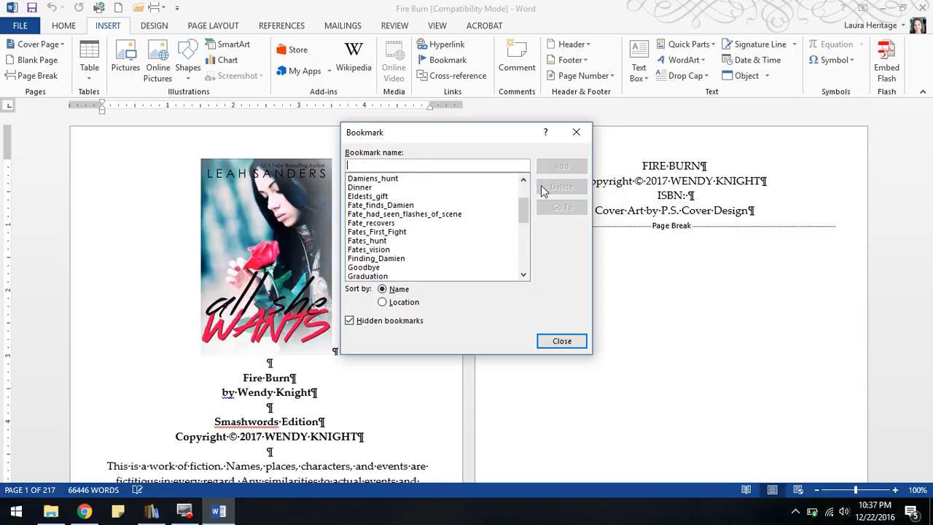
{"action": "left_click", "coordinate": [419, 180]}
{"action": "left_click", "coordinate": [558, 188]}
Delete the bookmarks Dinner, Eldests_gift, Fate_finds_Damien, Fate_had_seen_flashes_of_scene and Fate_recovers.
{"action": "left_click", "coordinate": [381, 177]}
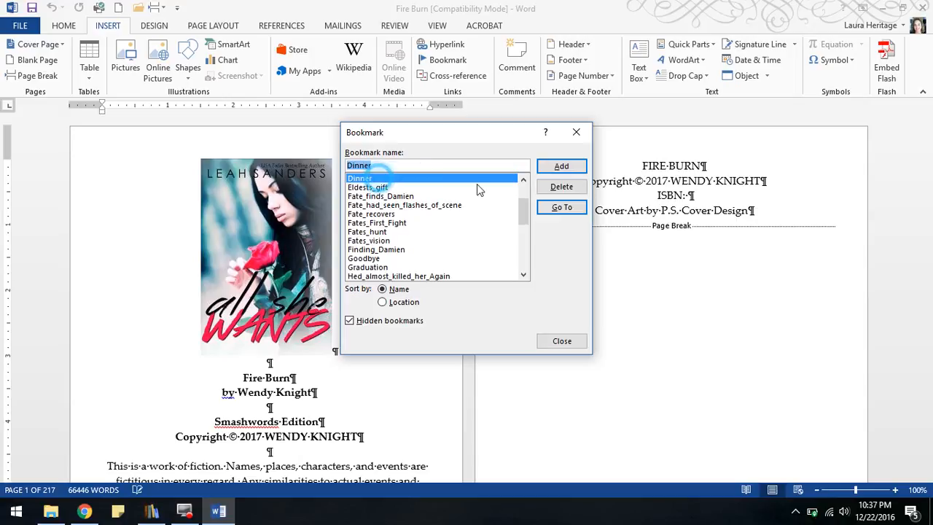
{"action": "left_click", "coordinate": [555, 187]}
{"action": "left_click", "coordinate": [385, 180]}
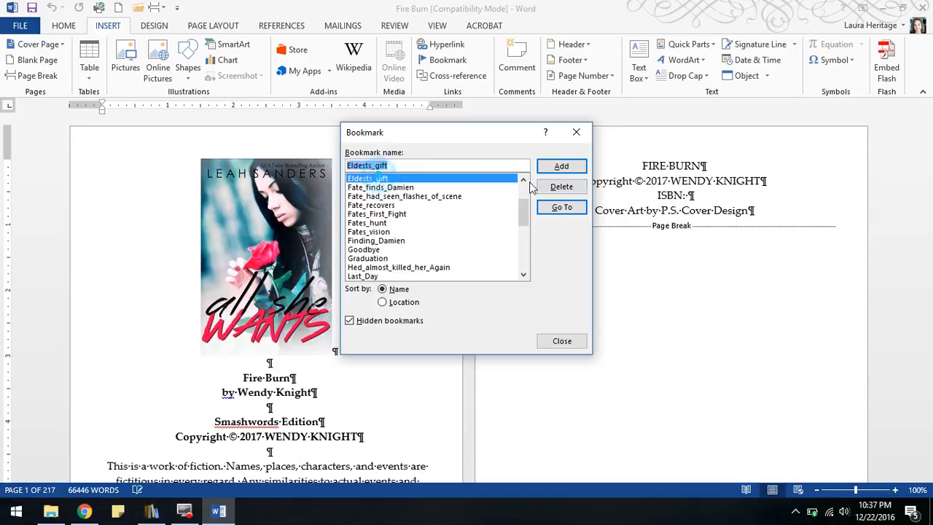
{"action": "left_click", "coordinate": [558, 187]}
{"action": "left_click", "coordinate": [426, 179]}
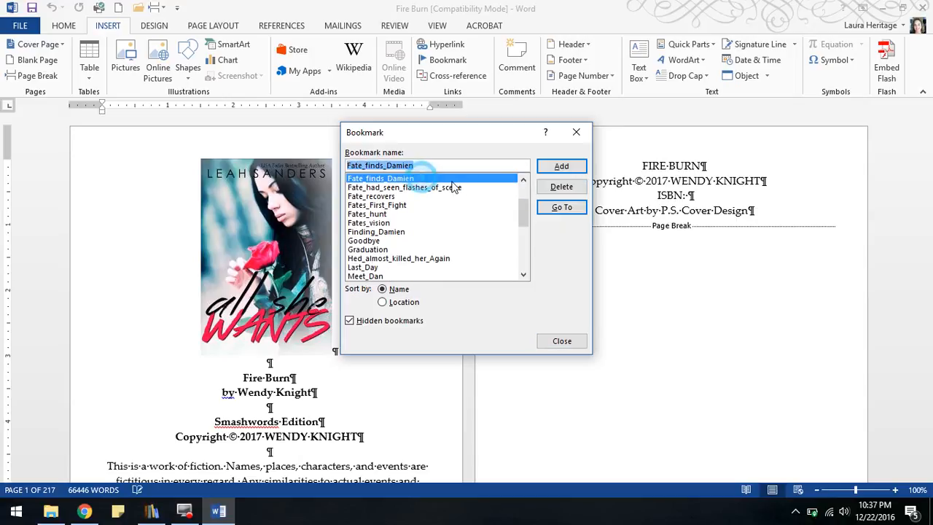
{"action": "left_click", "coordinate": [558, 191]}
{"action": "left_click", "coordinate": [428, 180]}
{"action": "left_click", "coordinate": [559, 187]}
{"action": "left_click", "coordinate": [423, 180]}
{"action": "left_click", "coordinate": [556, 187]}
Delete the bookmarks Fates_First_Fight, Fates_hunt, Fates_vision, Finding_Damien and Goodbye.
{"action": "left_click", "coordinate": [464, 180]}
{"action": "left_click", "coordinate": [559, 187]}
{"action": "left_click", "coordinate": [437, 179]}
{"action": "left_click", "coordinate": [559, 187]}
{"action": "left_click", "coordinate": [356, 178]}
{"action": "left_click", "coordinate": [576, 193]}
{"action": "left_click", "coordinate": [429, 181]}
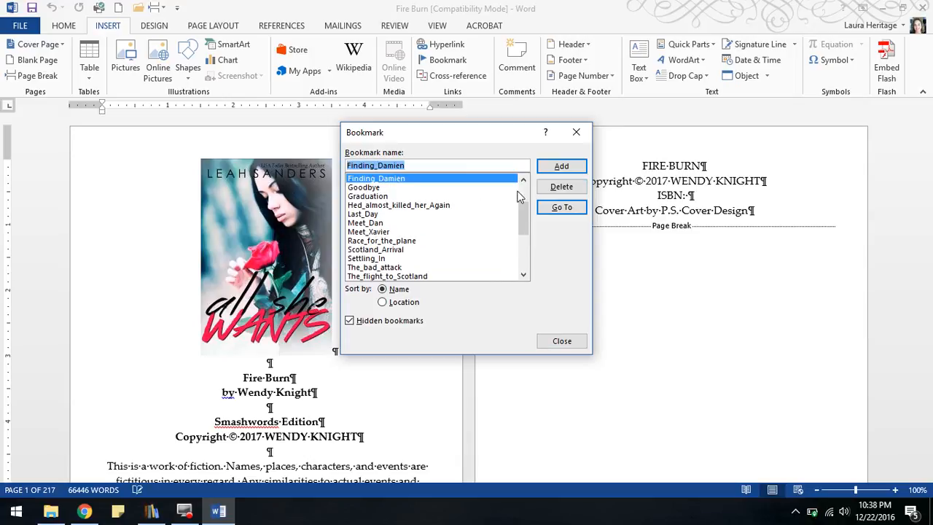
{"action": "left_click", "coordinate": [561, 187]}
{"action": "left_click", "coordinate": [364, 178]}
{"action": "left_click", "coordinate": [560, 188]}
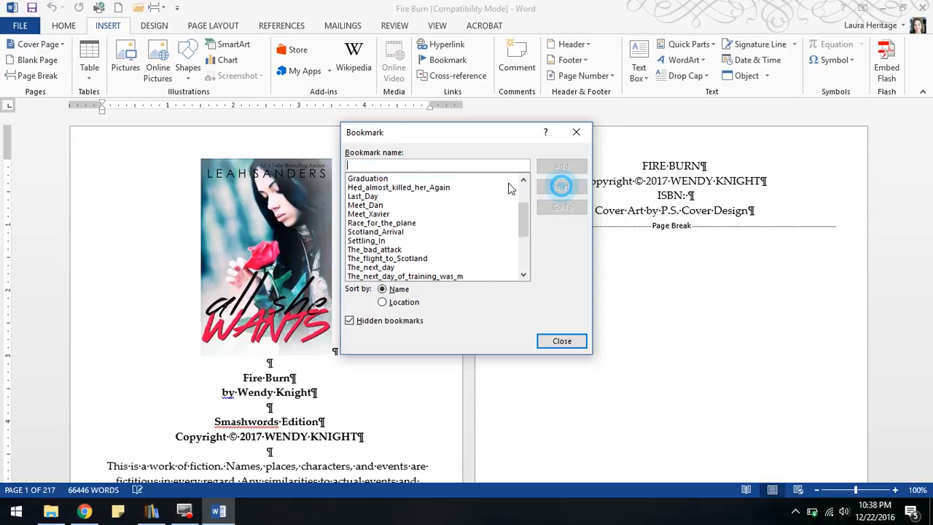
Delete the bookmarks Graduation, Hed_almost_killed_her_Again and Last_Day.
{"action": "left_click", "coordinate": [378, 179]}
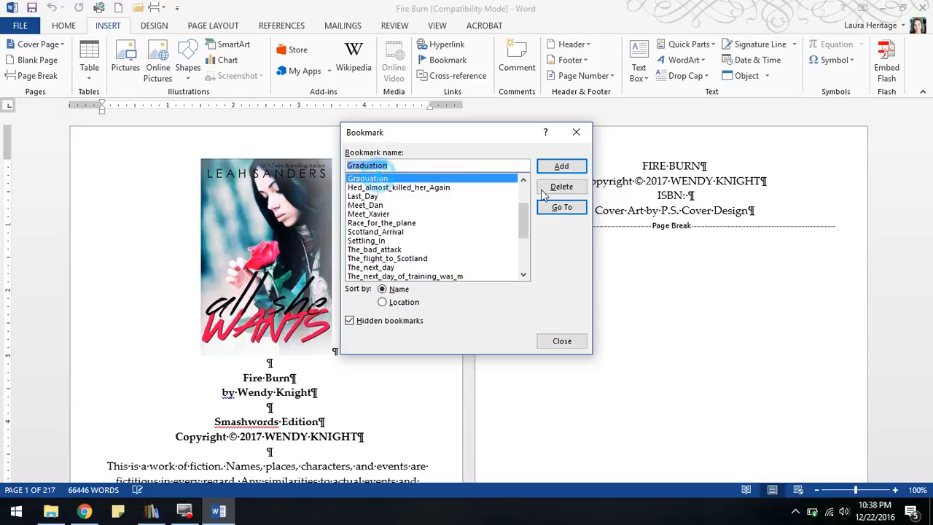
{"action": "left_click", "coordinate": [561, 186]}
{"action": "left_click", "coordinate": [400, 180]}
{"action": "left_click", "coordinate": [560, 188]}
{"action": "left_click", "coordinate": [405, 180]}
{"action": "left_click", "coordinate": [561, 188]}
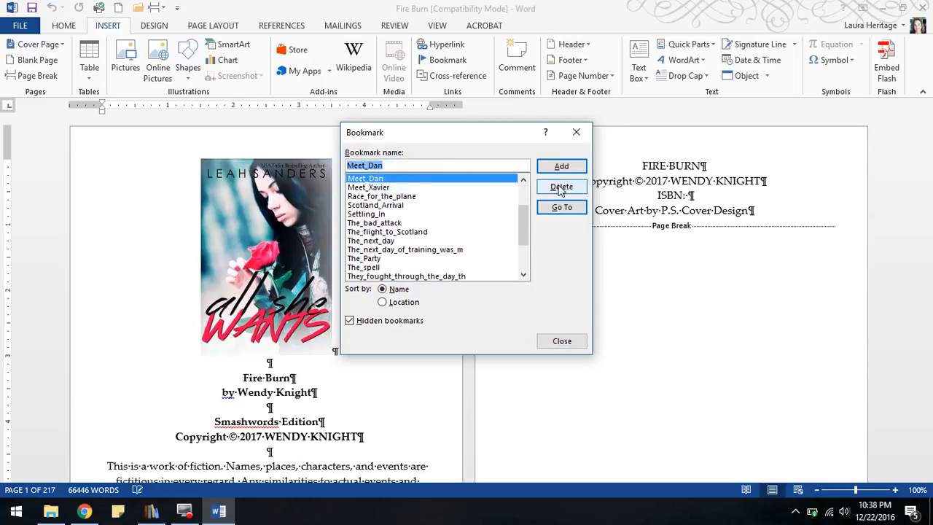
Delete the bookmarks Meet_Dan, Meet_Xavier, Race_for_the_plane, Scotland_Arrival and Settling_In.
{"action": "left_click", "coordinate": [561, 188]}
{"action": "left_click", "coordinate": [397, 179]}
{"action": "left_click", "coordinate": [561, 187]}
{"action": "left_click", "coordinate": [392, 180]}
{"action": "left_click", "coordinate": [561, 187]}
{"action": "left_click", "coordinate": [375, 187]}
{"action": "left_click", "coordinate": [561, 187]}
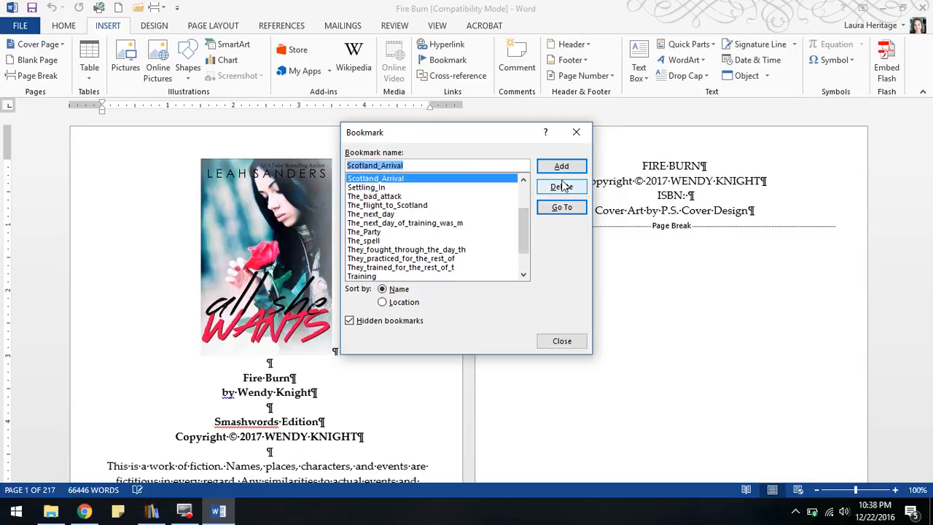
{"action": "left_click", "coordinate": [396, 180]}
{"action": "left_click", "coordinate": [556, 187]}
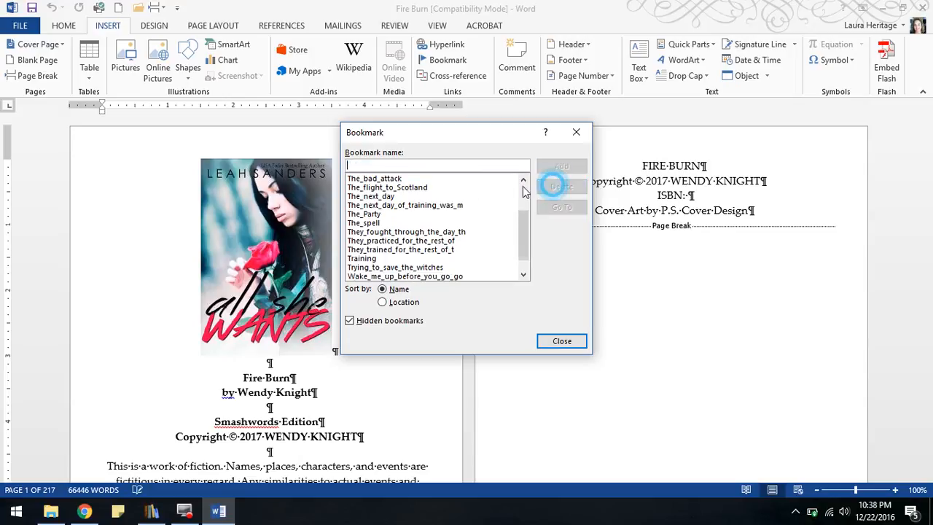
Delete the bookmarks The_bad_attack, The_flight_to_Scotland and The_next_day.
{"action": "left_click", "coordinate": [376, 180]}
{"action": "left_click", "coordinate": [561, 186]}
{"action": "left_click", "coordinate": [422, 180]}
{"action": "left_click", "coordinate": [561, 187]}
{"action": "left_click", "coordinate": [512, 179]}
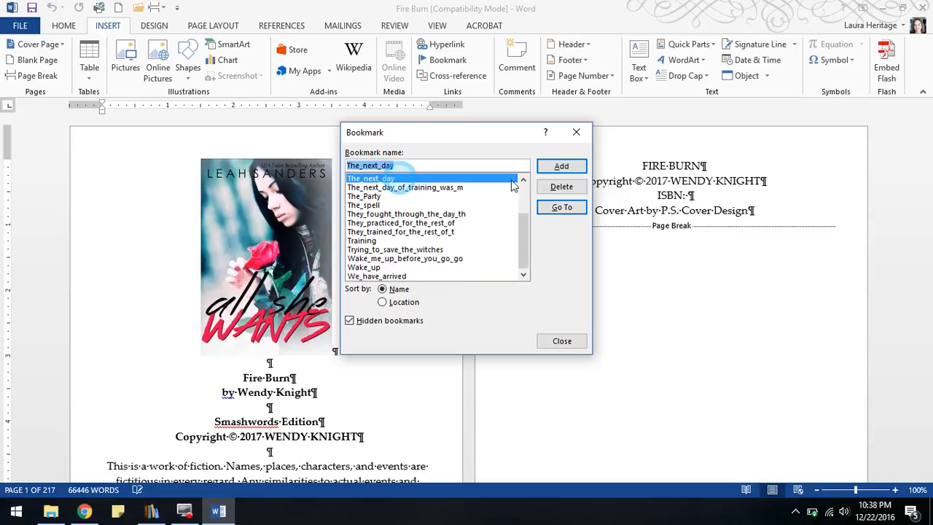
{"action": "left_click", "coordinate": [561, 187]}
Delete all bookmarks listed before The_next_day_of_training_was_m, including Broom_Fitting and As_exhausted_as_they_were_Fate.
{"action": "left_click", "coordinate": [407, 180]}
{"action": "left_click", "coordinate": [556, 188]}
{"action": "left_click", "coordinate": [410, 180]}
{"action": "left_click", "coordinate": [559, 187]}
{"action": "left_click", "coordinate": [388, 180]}
{"action": "left_click", "coordinate": [559, 187]}
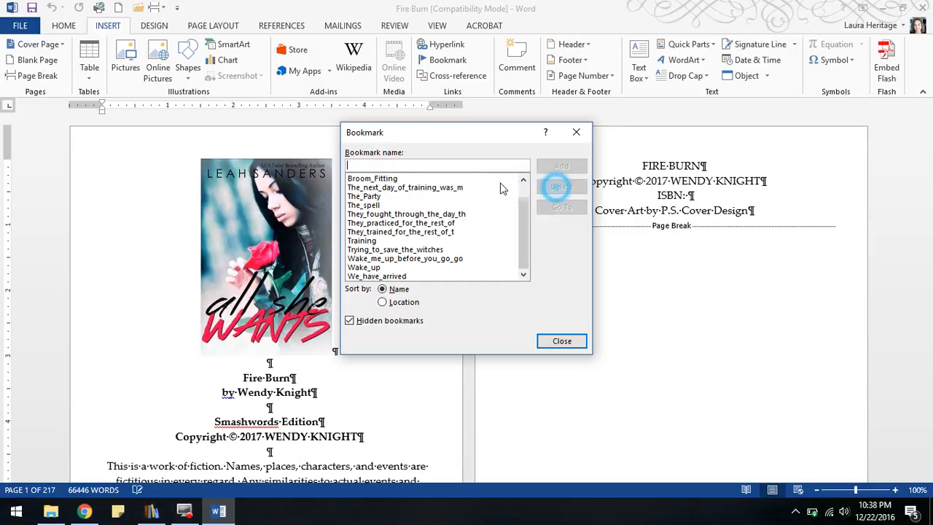
{"action": "left_click", "coordinate": [516, 181]}
{"action": "left_click", "coordinate": [560, 187]}
{"action": "left_click", "coordinate": [386, 180]}
{"action": "left_click", "coordinate": [578, 191]}
{"action": "left_click", "coordinate": [432, 180]}
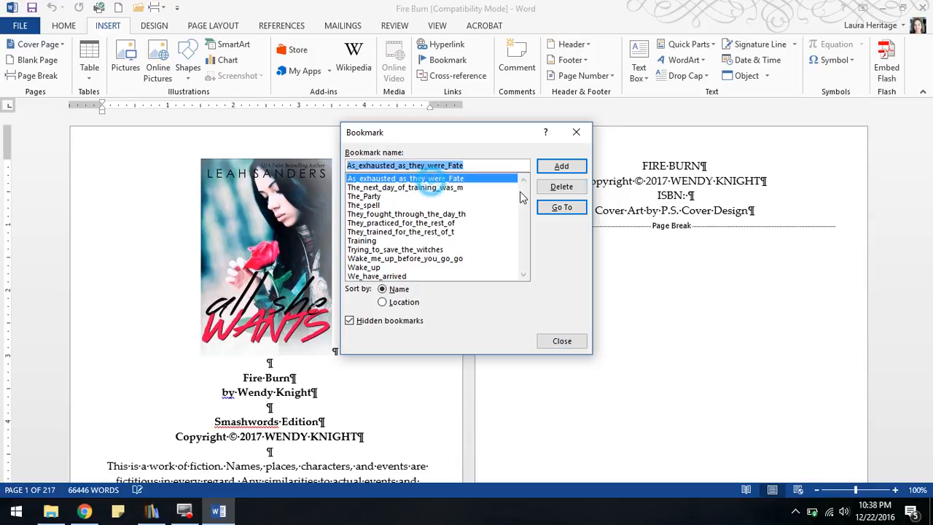
{"action": "left_click", "coordinate": [560, 187]}
Delete the bookmarks The_next_day_of_training_was_m, The_Party and The_spell.
{"action": "left_click", "coordinate": [437, 179]}
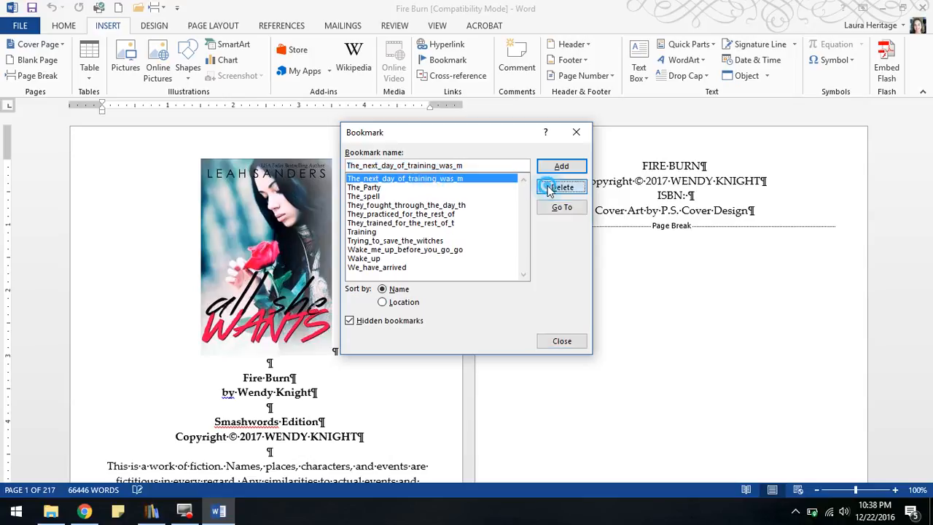
{"action": "left_click", "coordinate": [559, 187]}
{"action": "left_click", "coordinate": [368, 179]}
{"action": "left_click", "coordinate": [560, 187]}
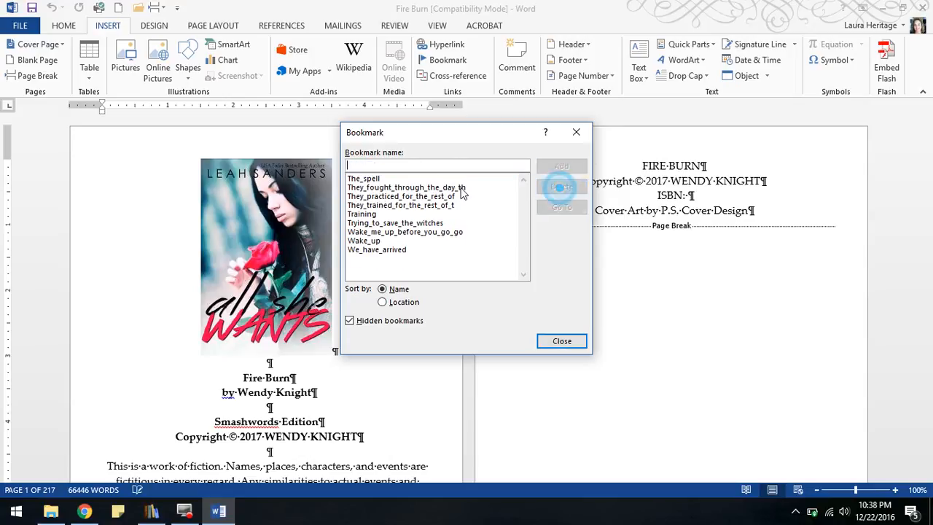
{"action": "left_click", "coordinate": [368, 179]}
{"action": "left_click", "coordinate": [559, 187]}
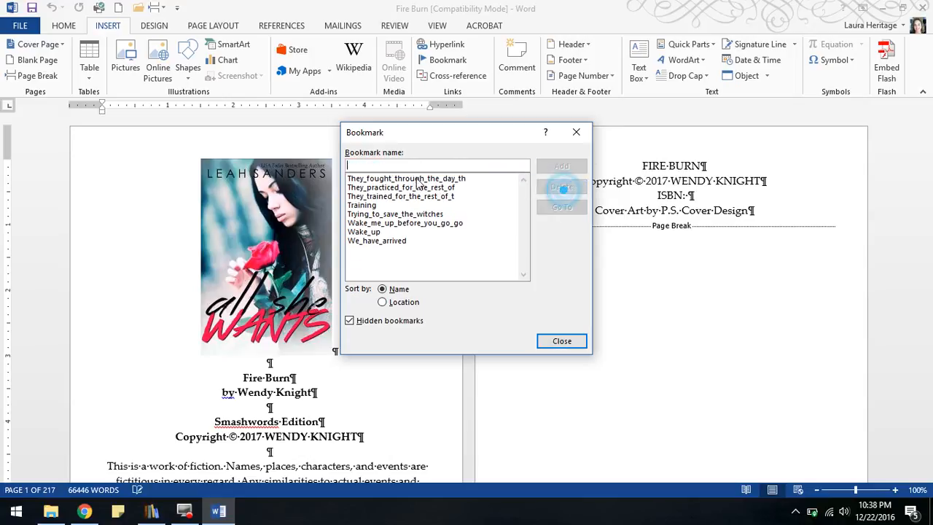
Delete the bookmarks They_fought_through_the_day_th, They_practiced_for_the_rest_of, They_trained_for_the_rest_of_t and Training.
{"action": "left_click", "coordinate": [422, 180]}
{"action": "left_click", "coordinate": [554, 188]}
{"action": "left_click", "coordinate": [426, 179]}
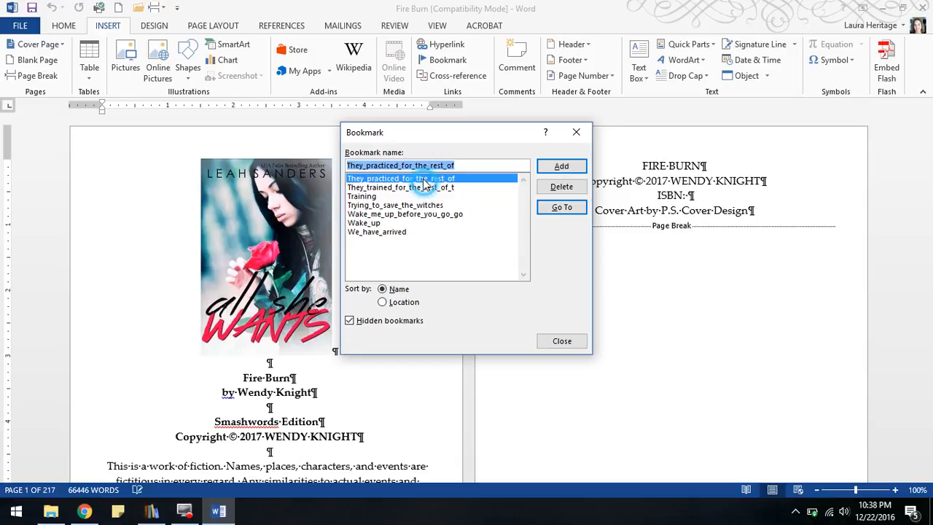
{"action": "left_click", "coordinate": [560, 191]}
{"action": "left_click", "coordinate": [422, 179]}
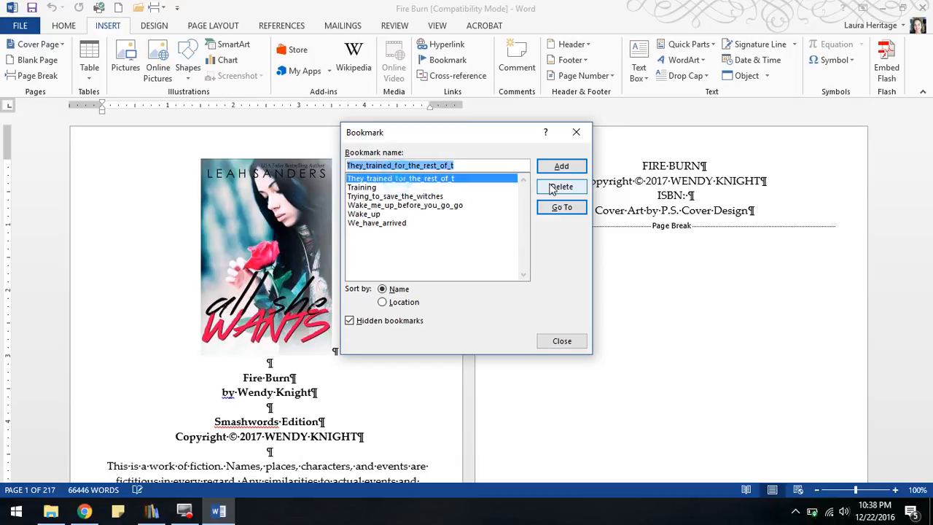
{"action": "left_click", "coordinate": [556, 187]}
{"action": "left_click", "coordinate": [399, 180]}
{"action": "left_click", "coordinate": [562, 188]}
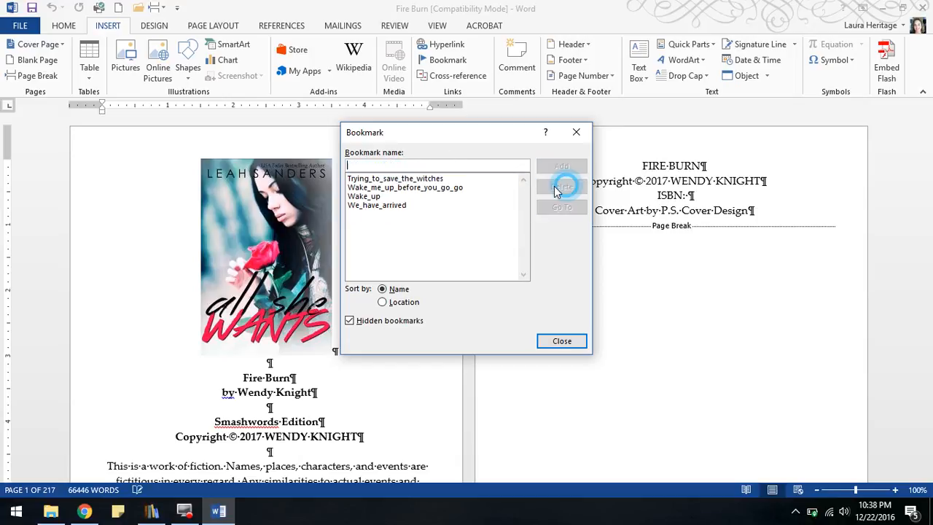
Delete the bookmarks Trying_to_save_the_witches, Wake_me_up_before_you_go_go, Wake_up and We_have_arrived, and save the document.
{"action": "left_click", "coordinate": [419, 179]}
{"action": "left_click", "coordinate": [562, 188]}
{"action": "left_click", "coordinate": [426, 179]}
{"action": "left_click", "coordinate": [559, 191]}
{"action": "left_click", "coordinate": [364, 178]}
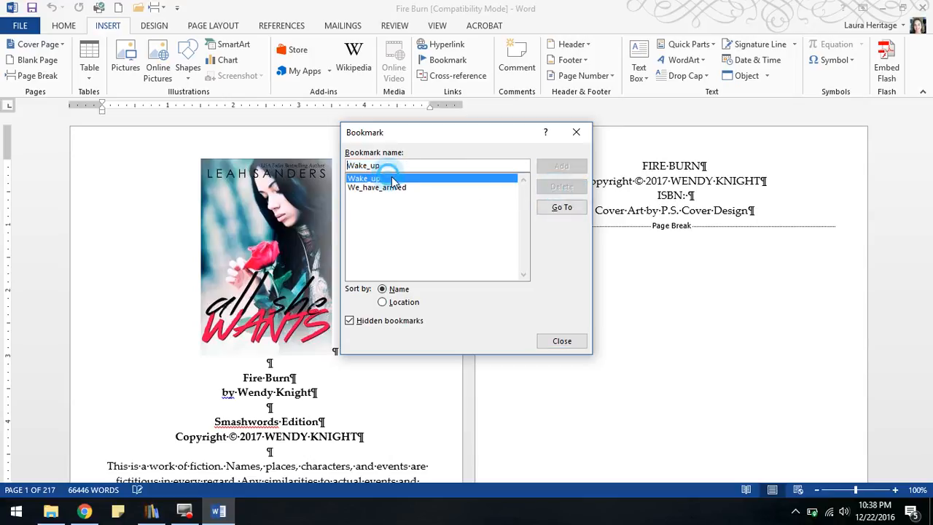
{"action": "left_click", "coordinate": [562, 189]}
{"action": "left_click", "coordinate": [405, 179]}
{"action": "left_click", "coordinate": [561, 187]}
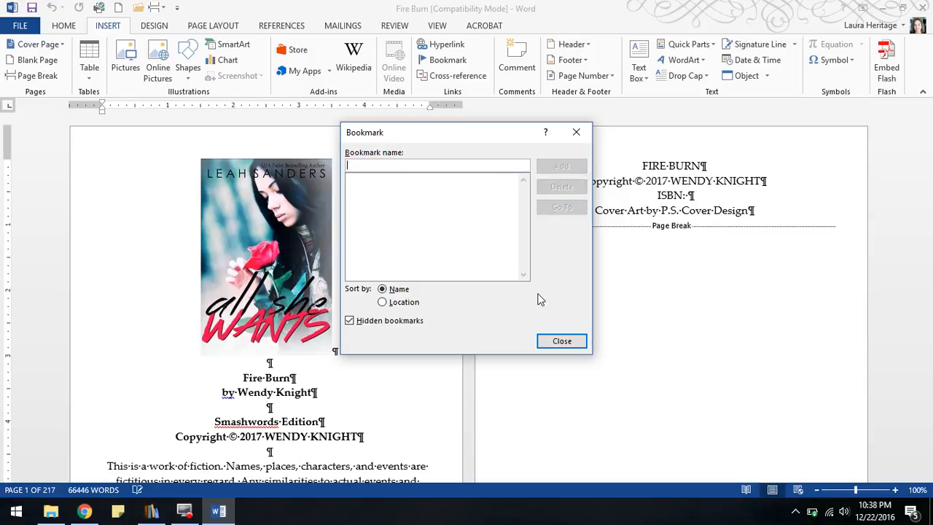
{"action": "left_click", "coordinate": [560, 341]}
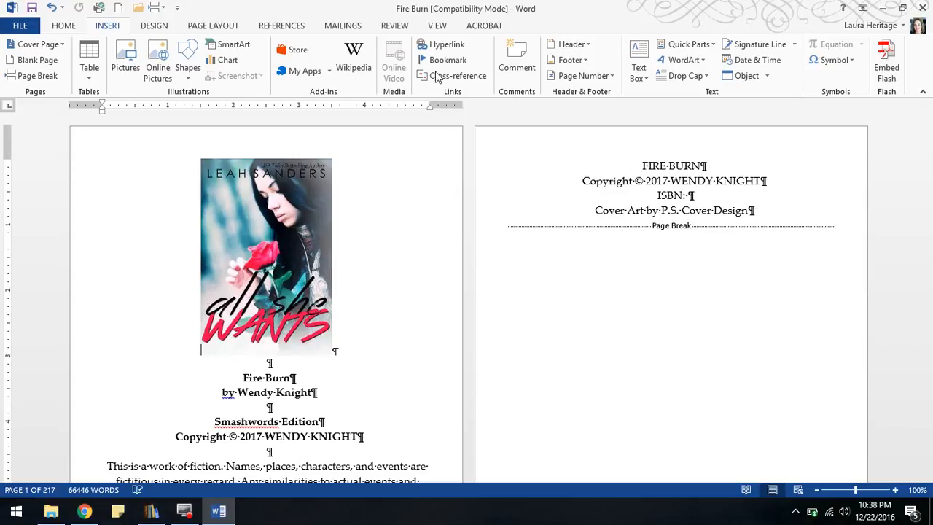
{"action": "left_click", "coordinate": [32, 9]}
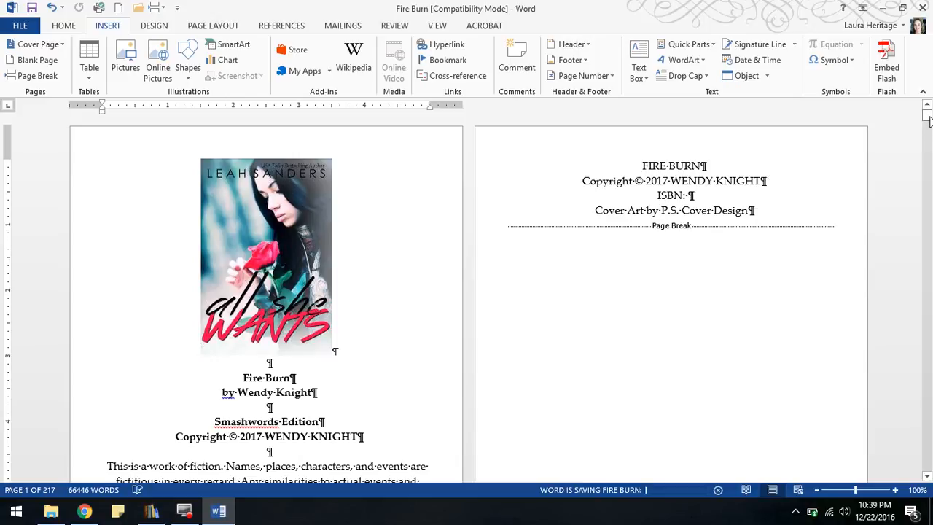
Find the second **** scene break and remove the indent of the following paragraph, "It turns out, broom fitting".
{"action": "left_click", "coordinate": [63, 25]}
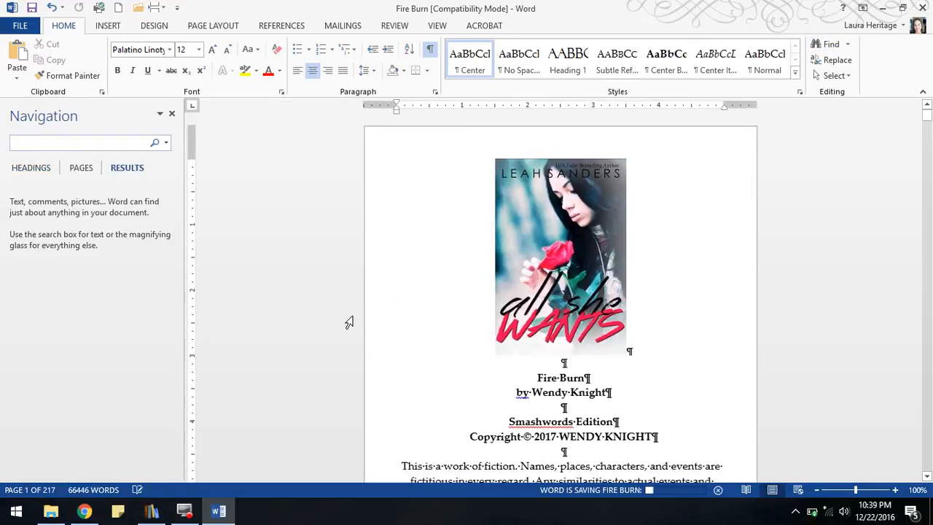
{"action": "type", "text": "**"}
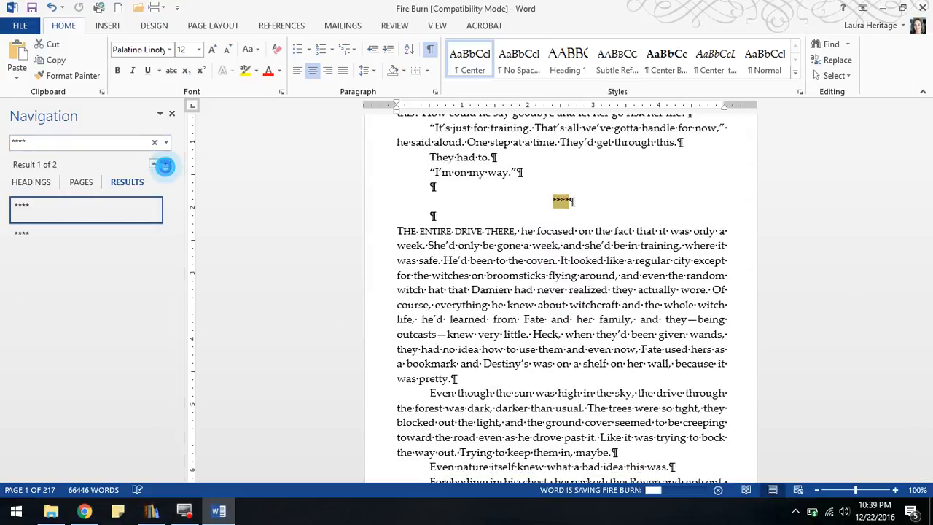
{"action": "left_click", "coordinate": [166, 166]}
{"action": "left_click", "coordinate": [428, 230]}
{"action": "key", "text": "BackSpace"}
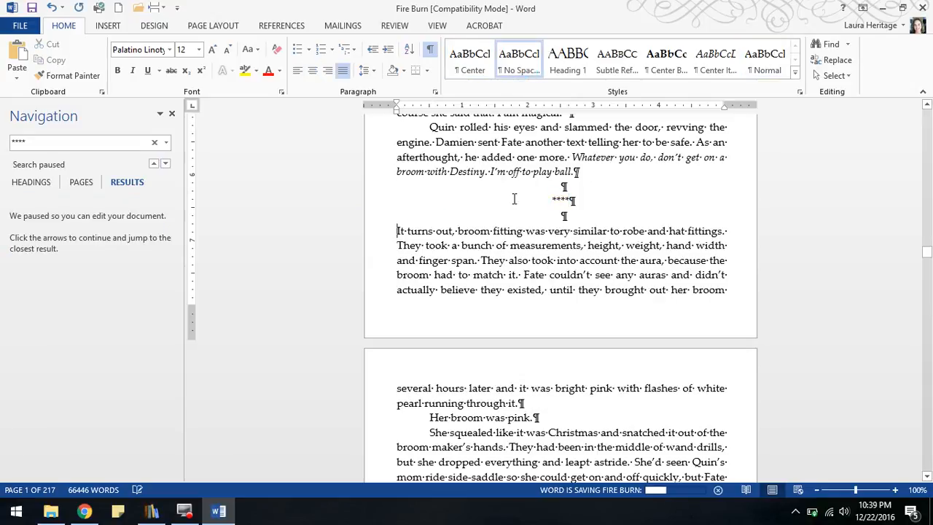
Apply the Subtle Reference style to the words "It turns out, broom" and close the search.
{"action": "left_click_drag", "start_coordinate": [394, 231], "coordinate": [495, 230]}
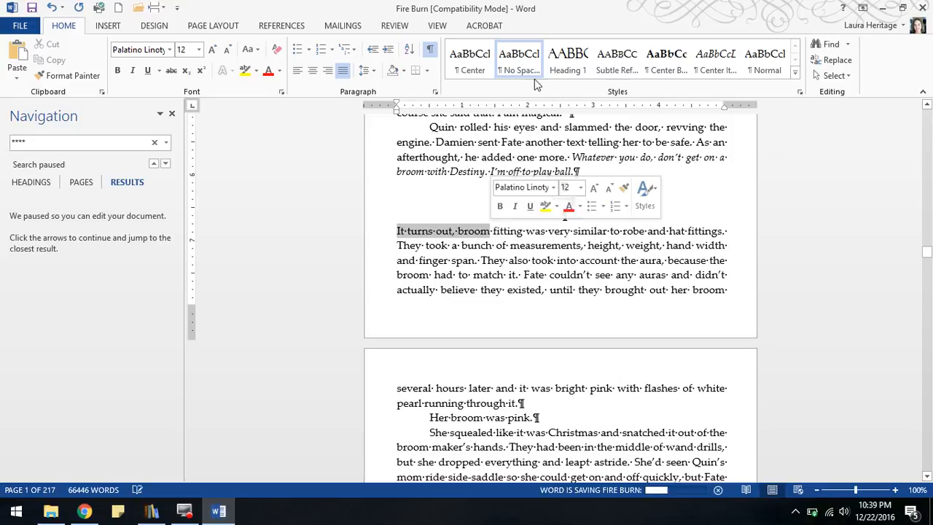
{"action": "left_click", "coordinate": [616, 58]}
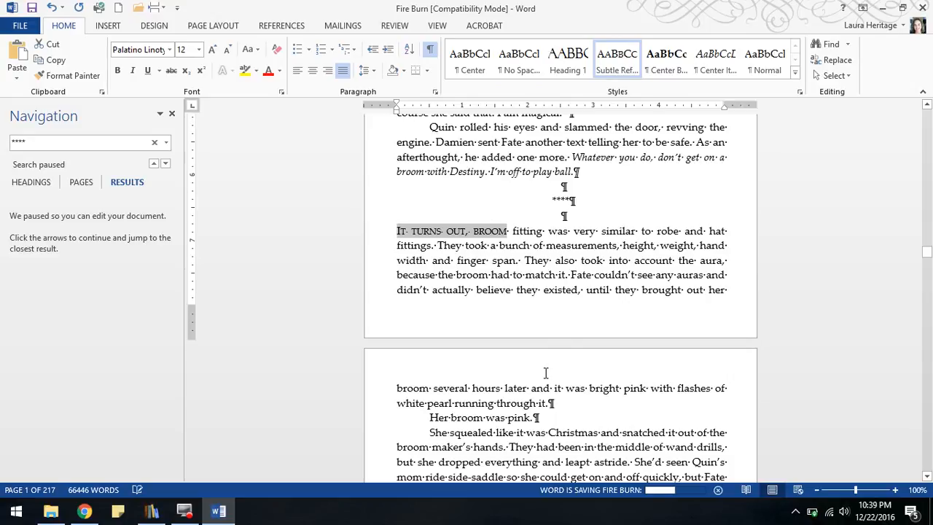
{"action": "left_click", "coordinate": [608, 233]}
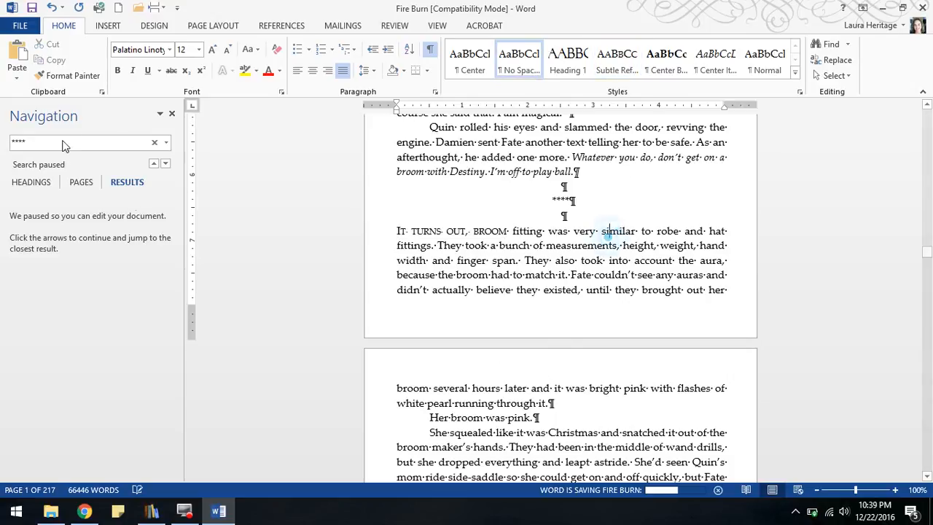
{"action": "left_click", "coordinate": [172, 114]}
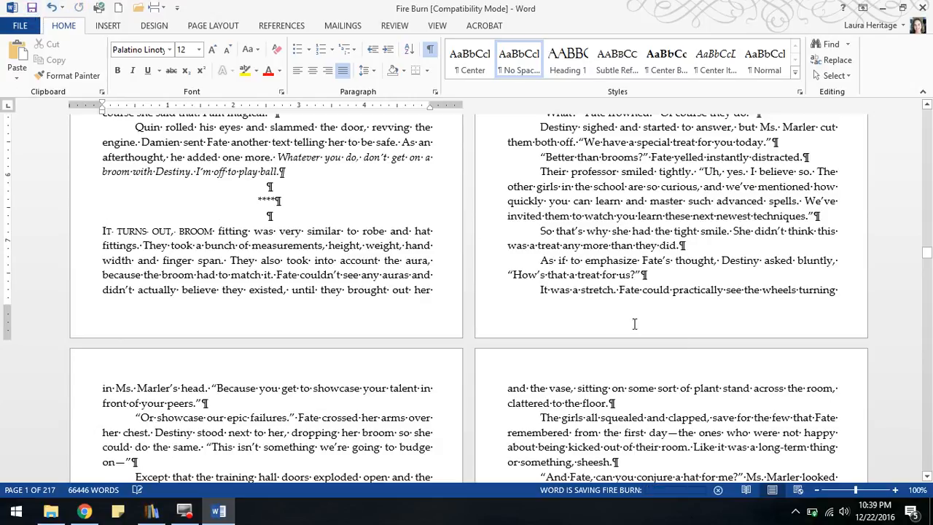
Delete the cover image above the title on the document's first page.
{"action": "scroll", "coordinate": [791, 237], "scroll_direction": "up", "scroll_amount": 5}
{"action": "left_click_drag", "start_coordinate": [930, 261], "coordinate": [889, 147]}
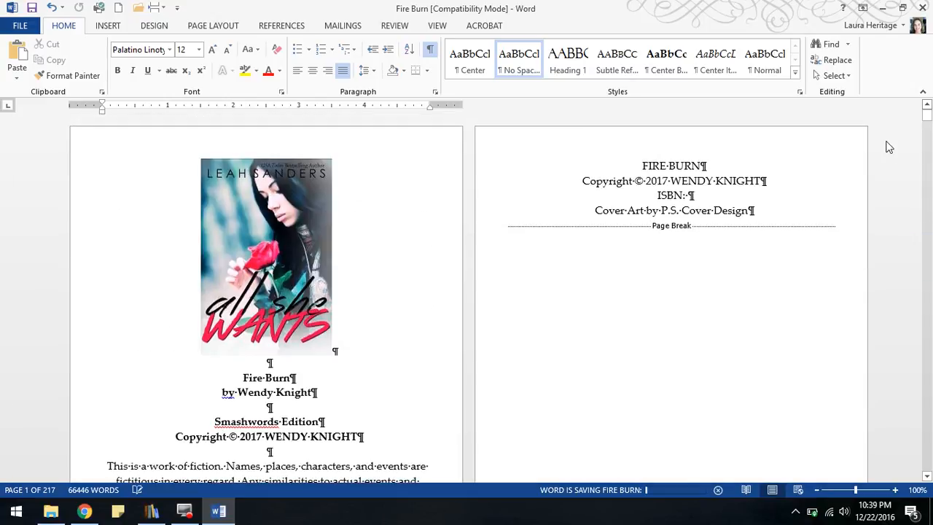
{"action": "left_click", "coordinate": [290, 275]}
{"action": "key", "text": "Delete"}
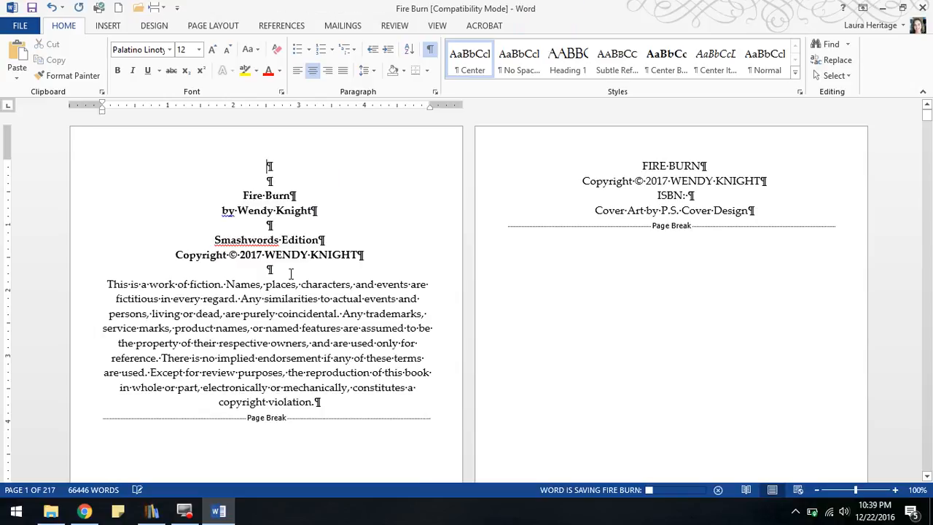
Undo the deletion of the cover image.
{"action": "left_click", "coordinate": [22, 27]}
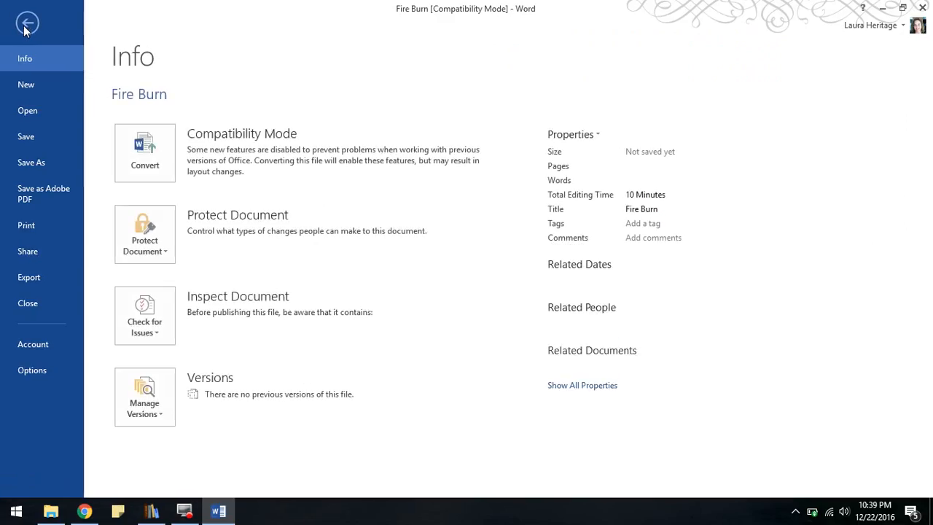
{"action": "left_click", "coordinate": [27, 166]}
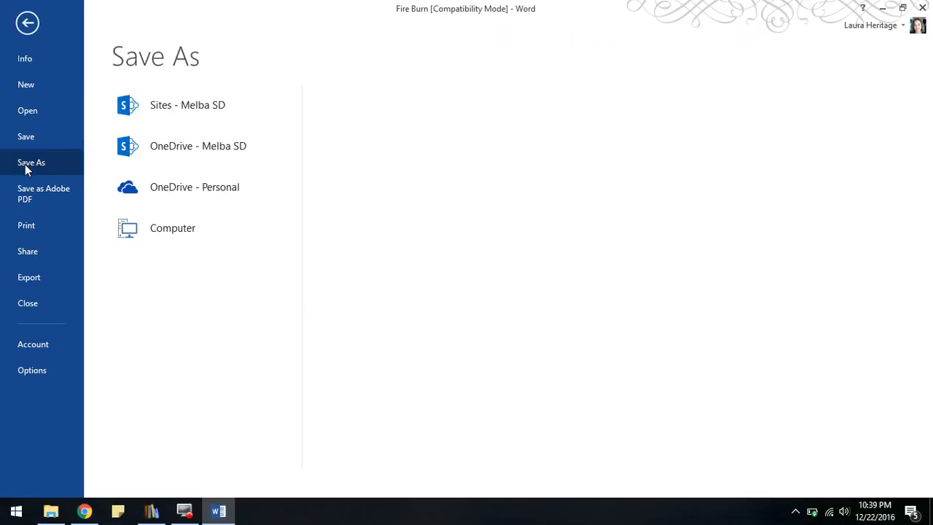
{"action": "left_click", "coordinate": [27, 23]}
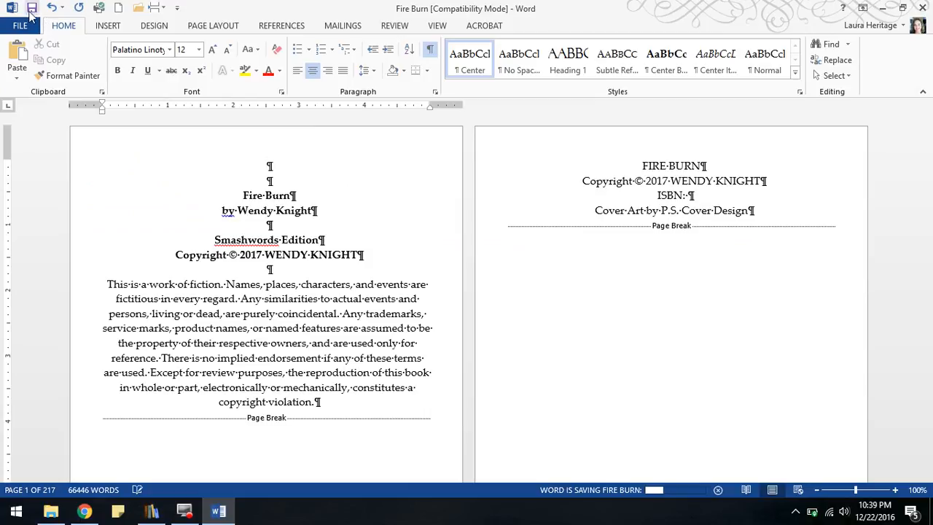
{"action": "left_click", "coordinate": [52, 8]}
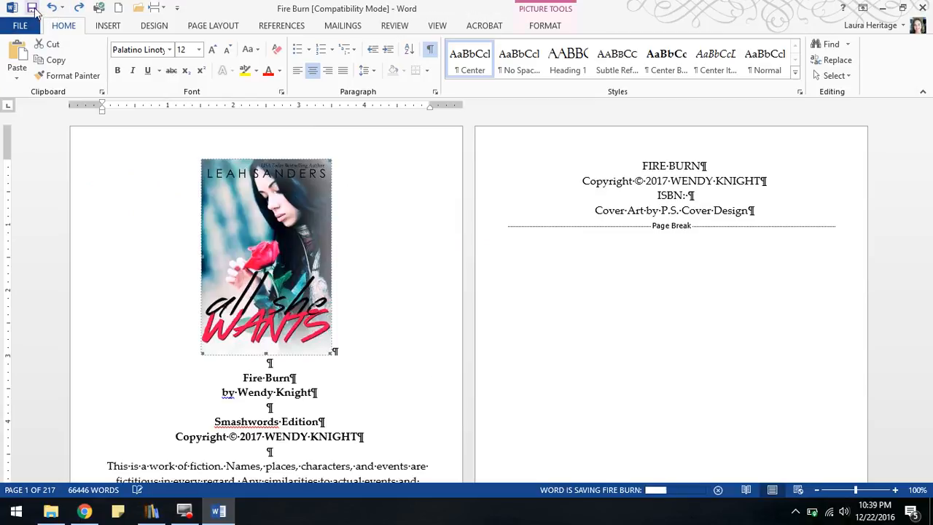
Save the document, including a Rich Text Format copy named Fire Burn in the current folder, replacing the existing RTF file.
{"action": "left_click", "coordinate": [31, 8]}
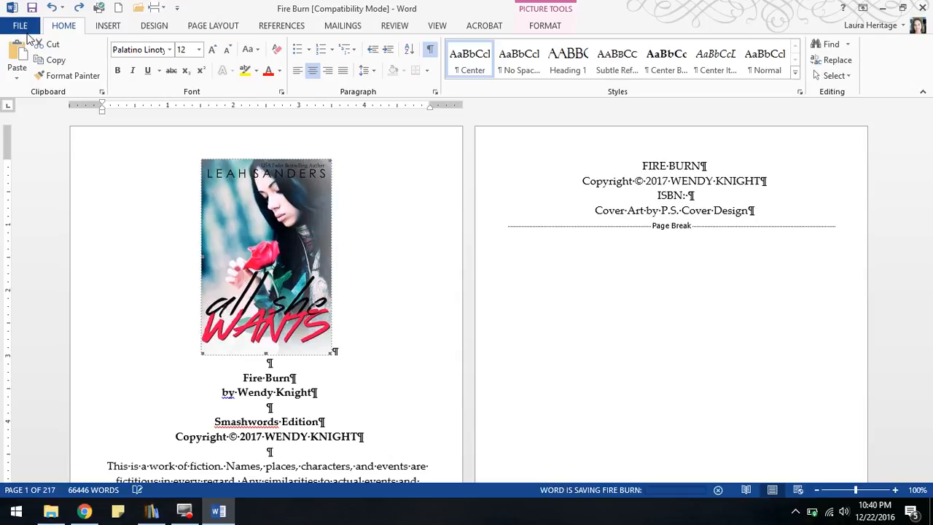
{"action": "left_click", "coordinate": [24, 27]}
{"action": "left_click", "coordinate": [32, 161]}
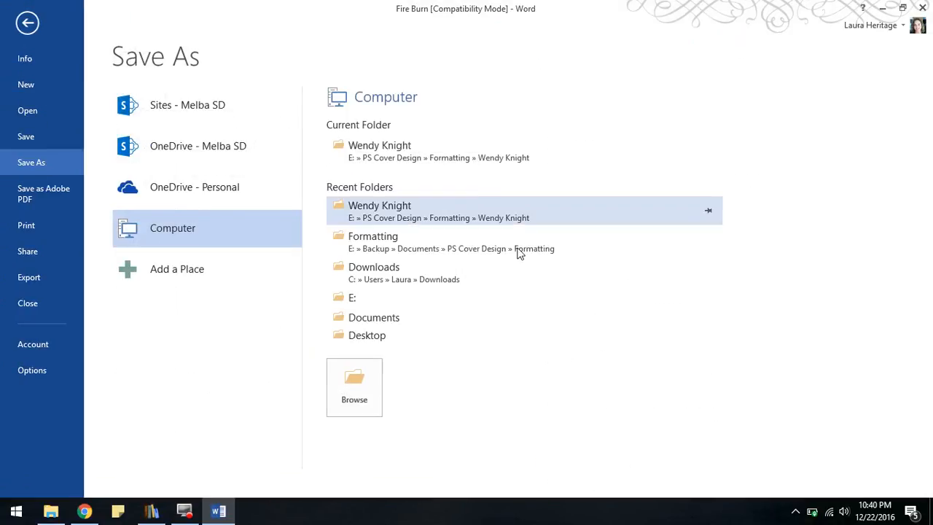
{"action": "left_click", "coordinate": [405, 156]}
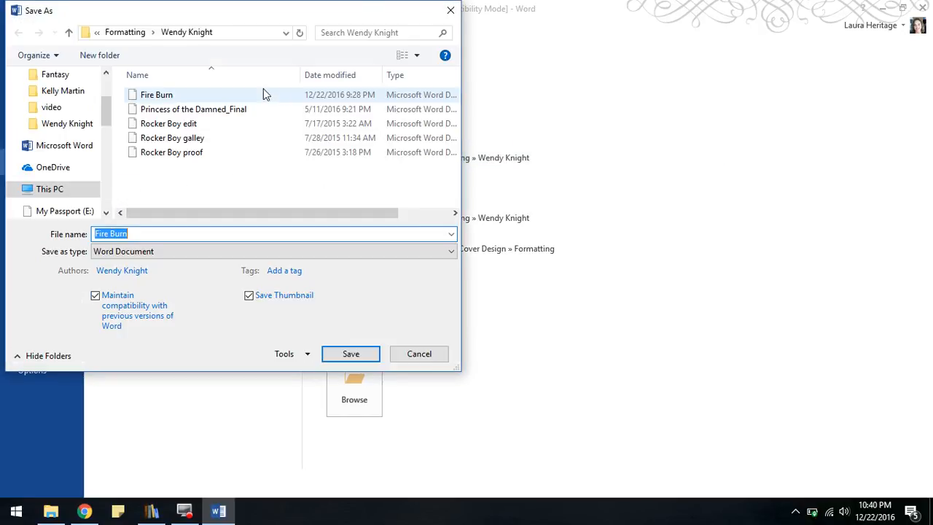
{"action": "left_click", "coordinate": [223, 252]}
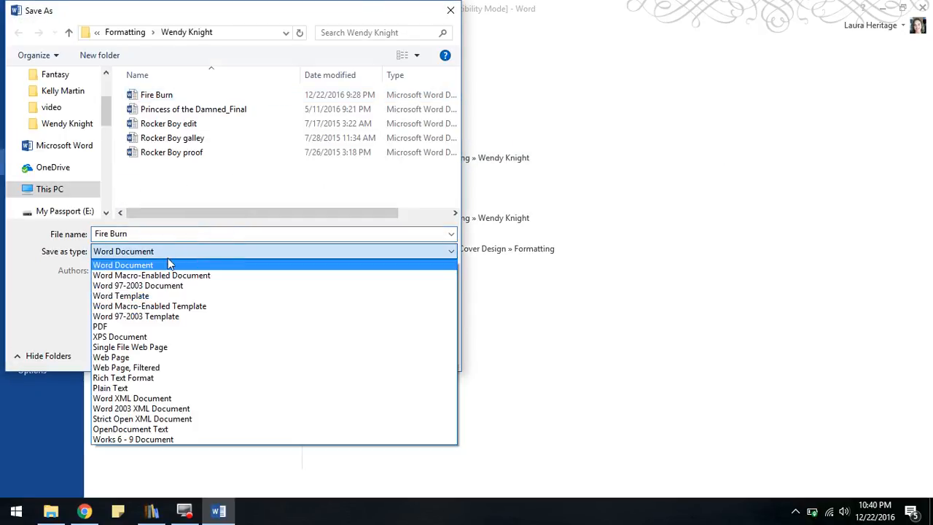
{"action": "left_click", "coordinate": [148, 378]}
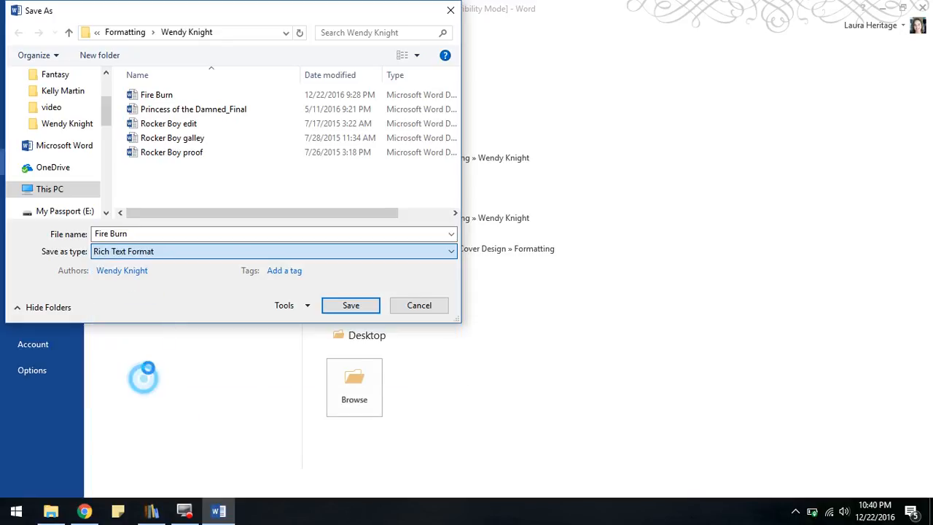
{"action": "left_click", "coordinate": [171, 99]}
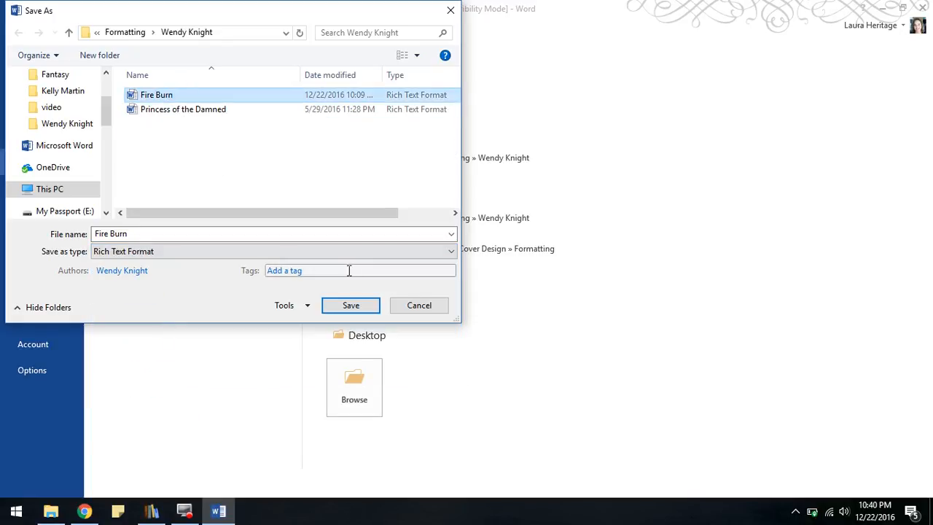
{"action": "left_click", "coordinate": [351, 307]}
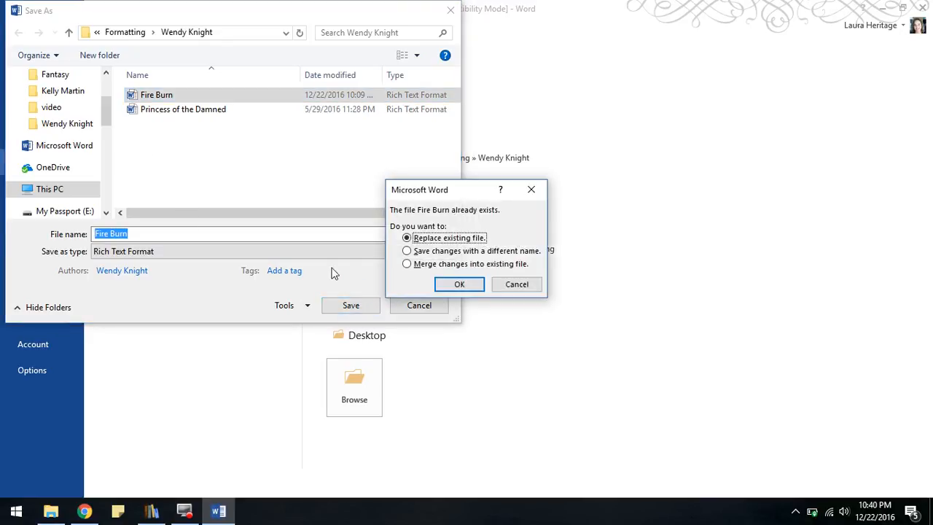
{"action": "left_click", "coordinate": [459, 284]}
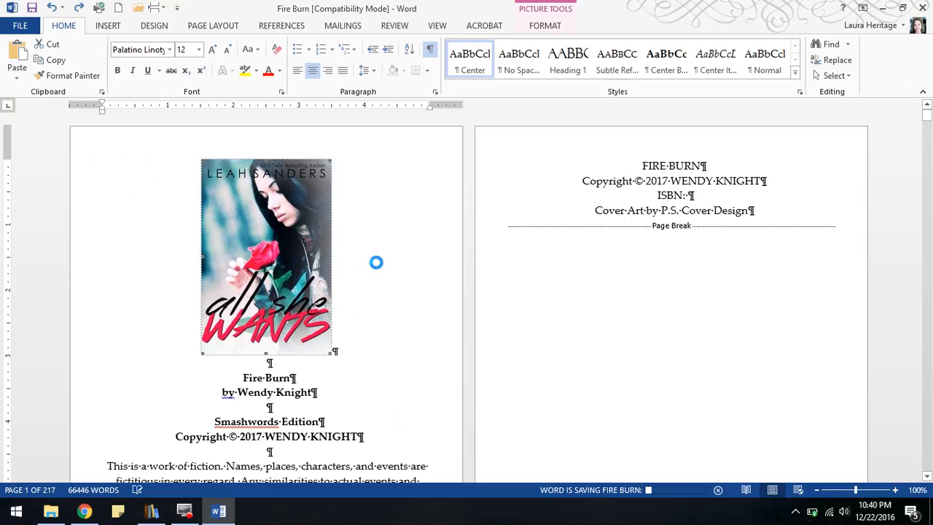